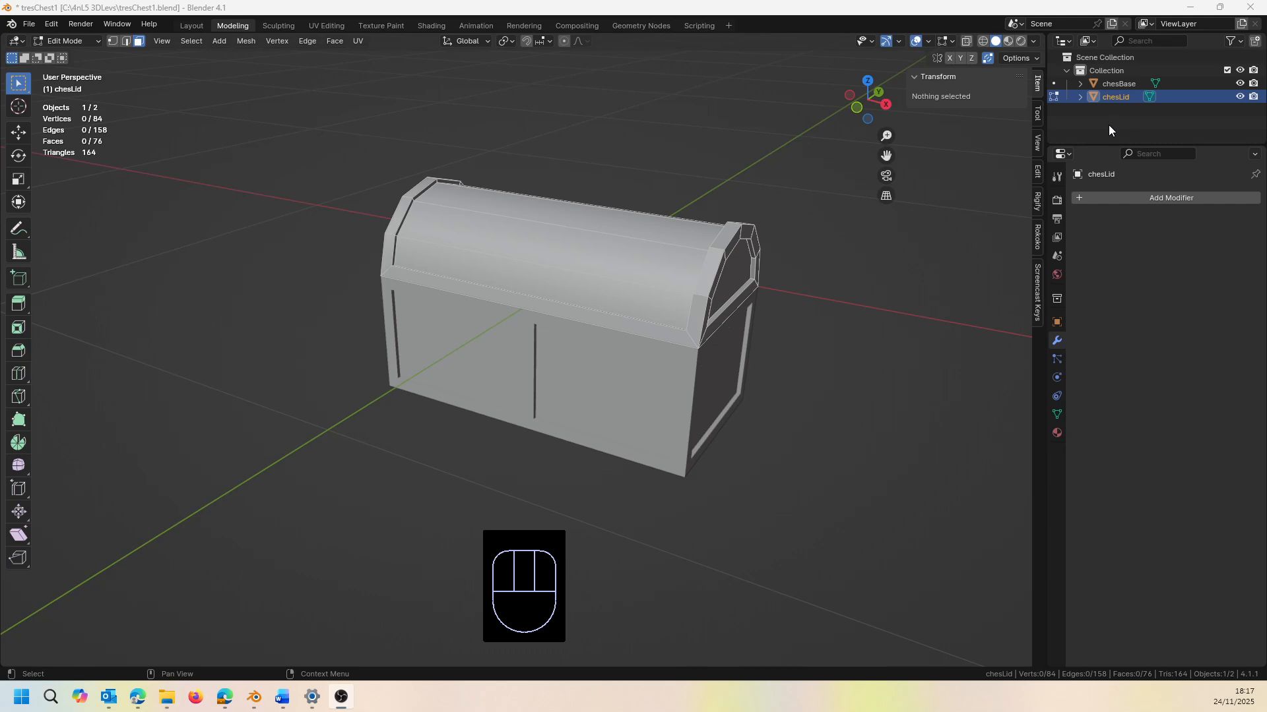
# Delete the existing chest base and lid together with their collection, leaving the scene empty
pyautogui.moveTo(1109, 125); pyautogui.dragTo(1134, 75)
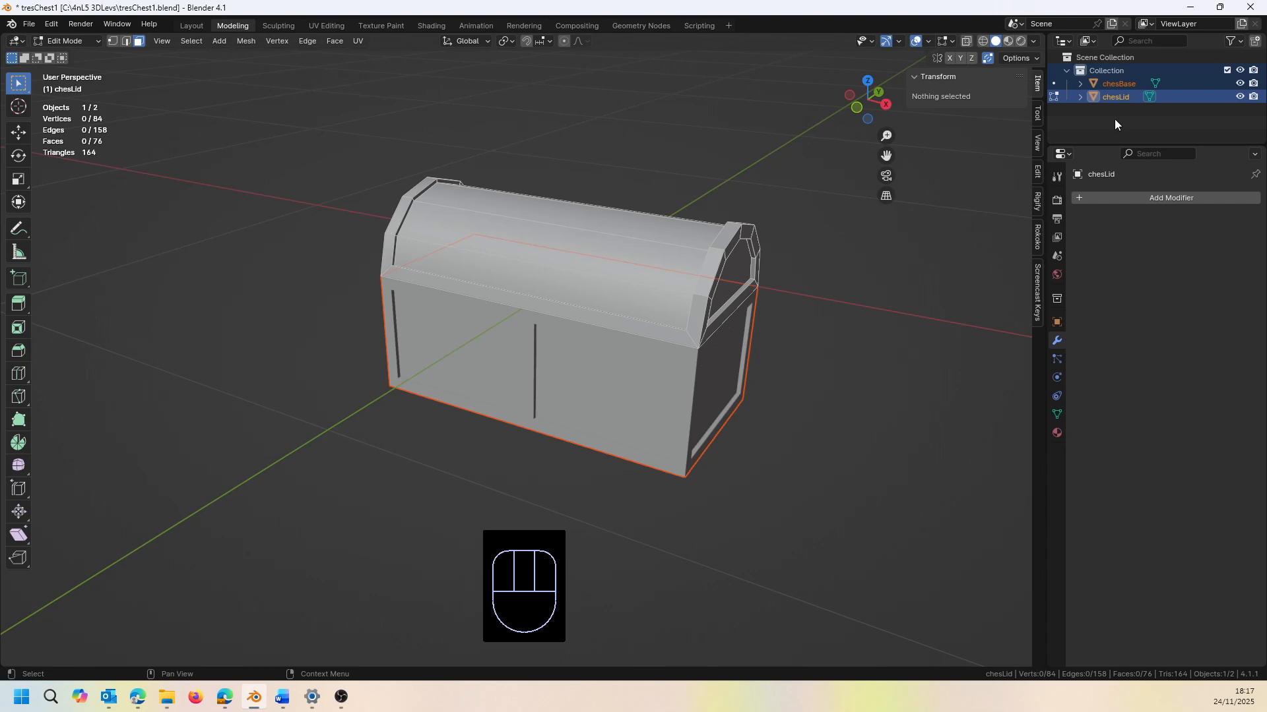
pyautogui.press('Delete')
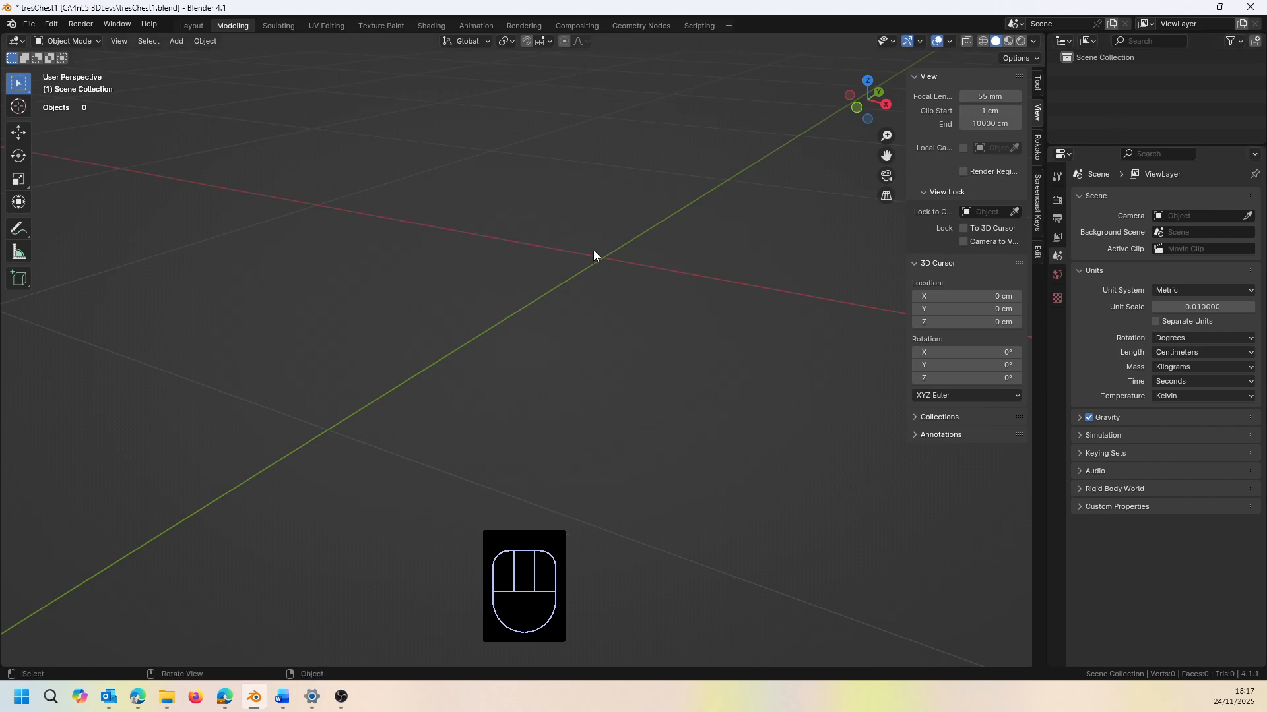
# Add a cube mesh at the world origin with the default 200 cm size
pyautogui.moveTo(246, 177); pyautogui.dragTo(343, 175, button='middle')
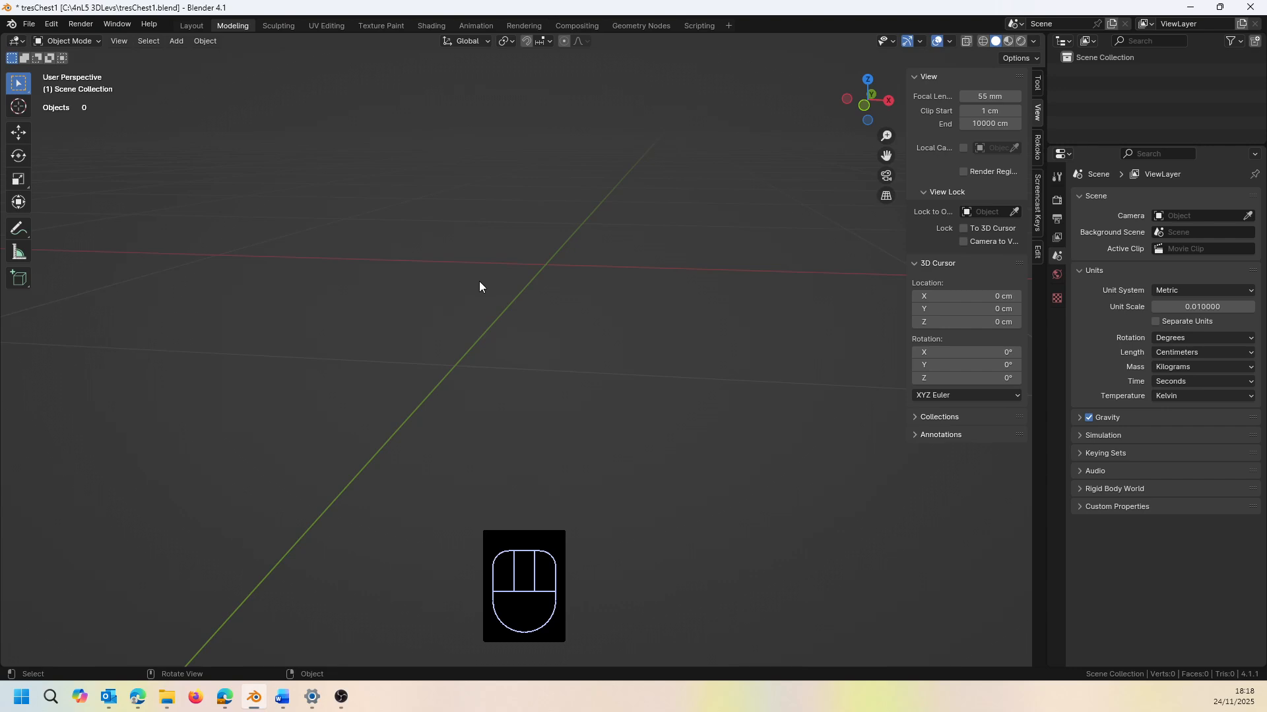
pyautogui.moveTo(481, 279)
pyautogui.mouseDown(button='middle')
pyautogui.moveTo(500, 278)
pyautogui.moveTo(481, 276)
pyautogui.mouseUp(button='middle')
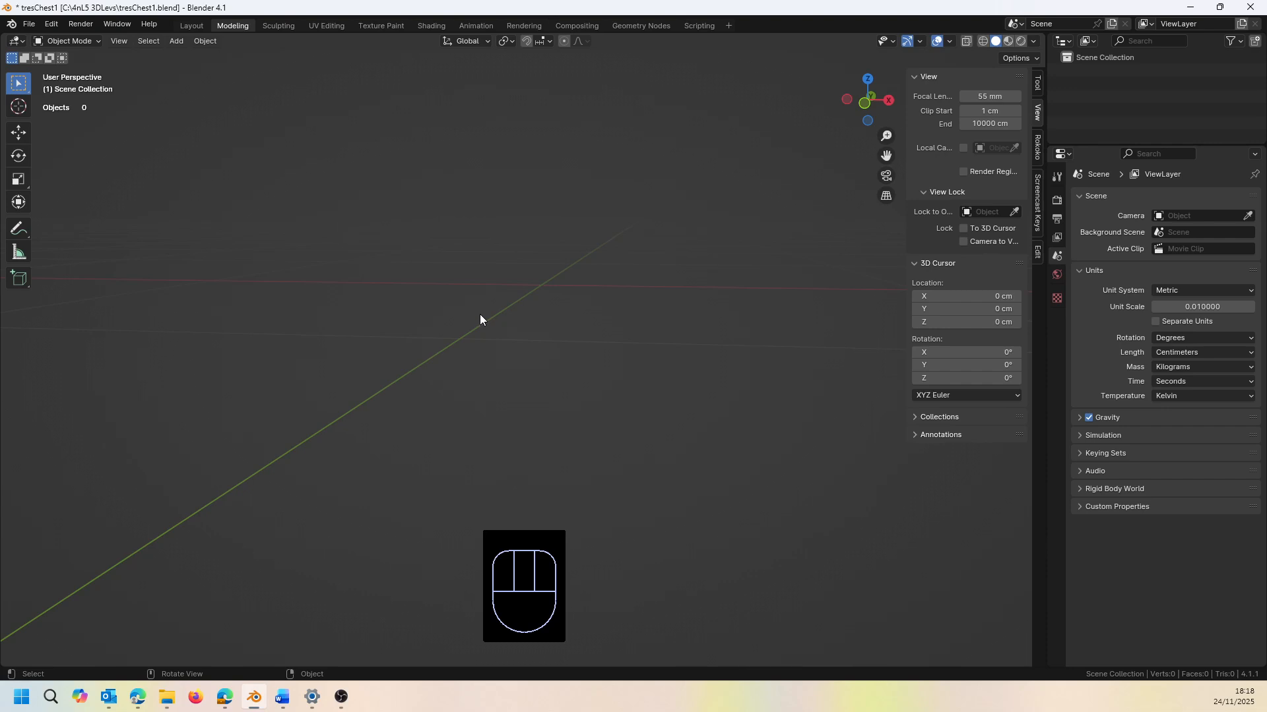
pyautogui.moveTo(485, 298)
pyautogui.mouseDown(button='middle')
pyautogui.moveTo(503, 299)
pyautogui.moveTo(489, 303)
pyautogui.mouseUp(button='middle')
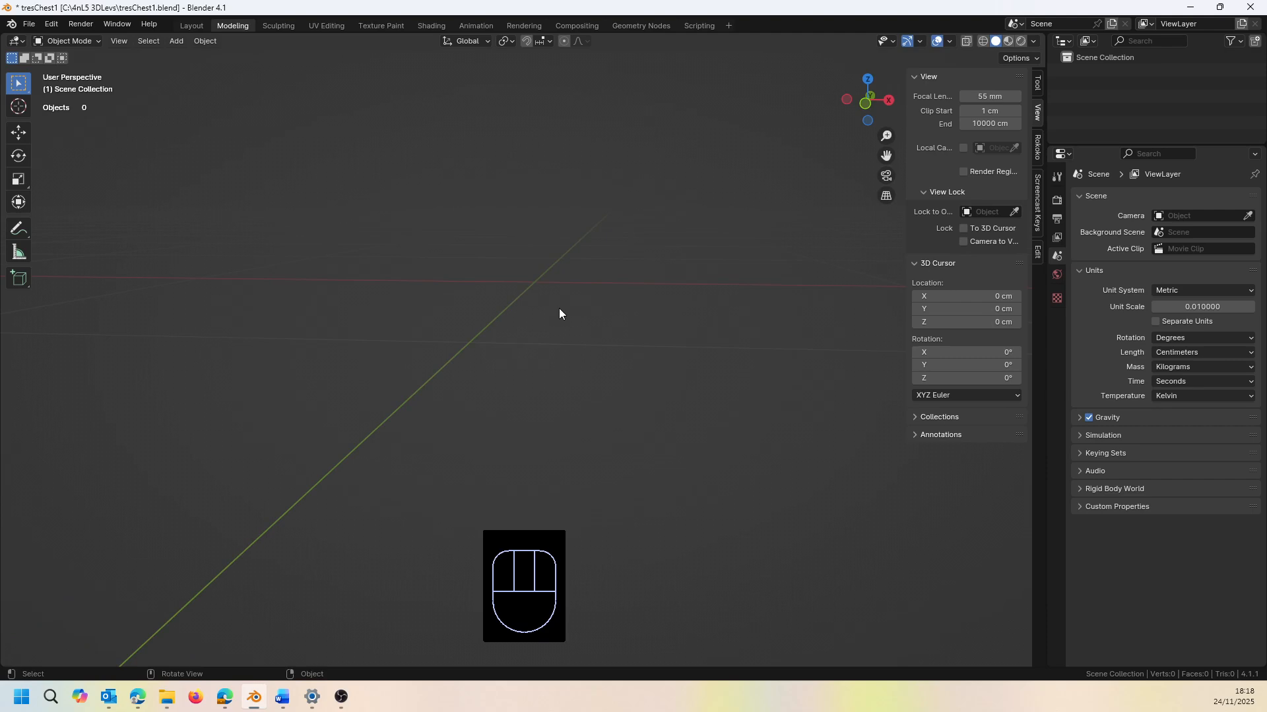
pyautogui.moveTo(560, 307); pyautogui.dragTo(572, 297, button='middle')
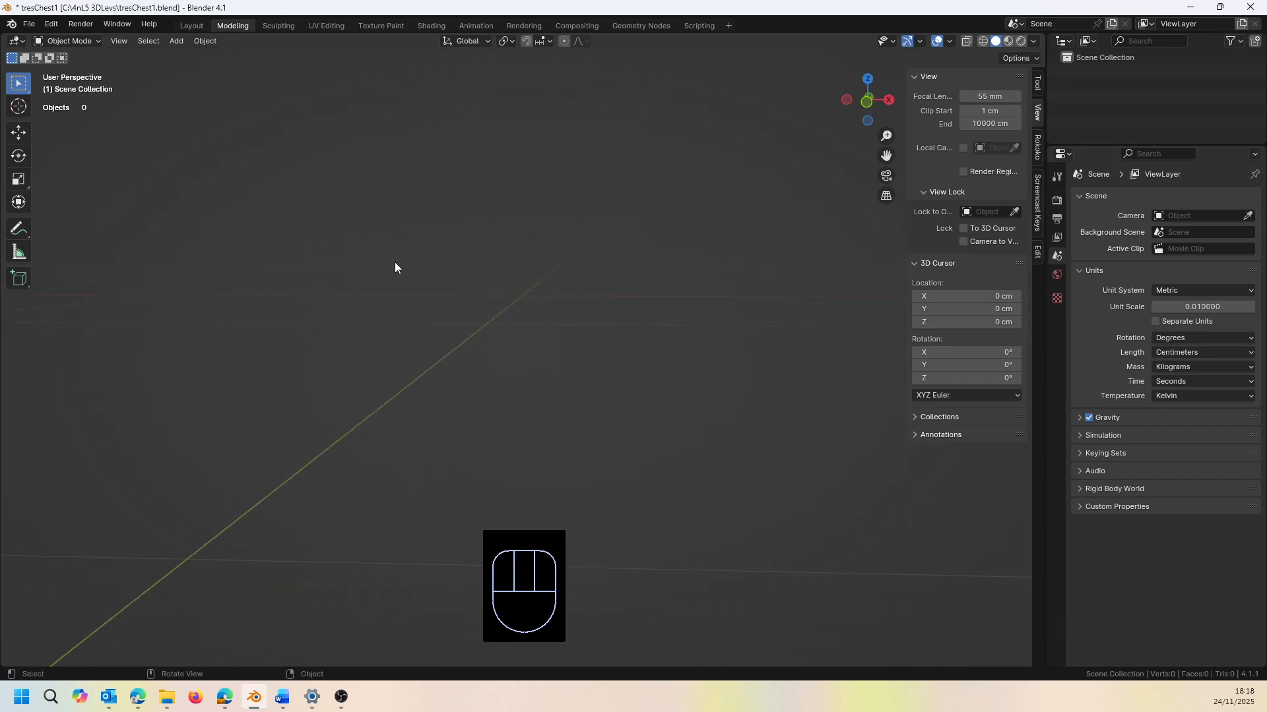
pyautogui.click(176, 41)
pyautogui.moveTo(231, 58)
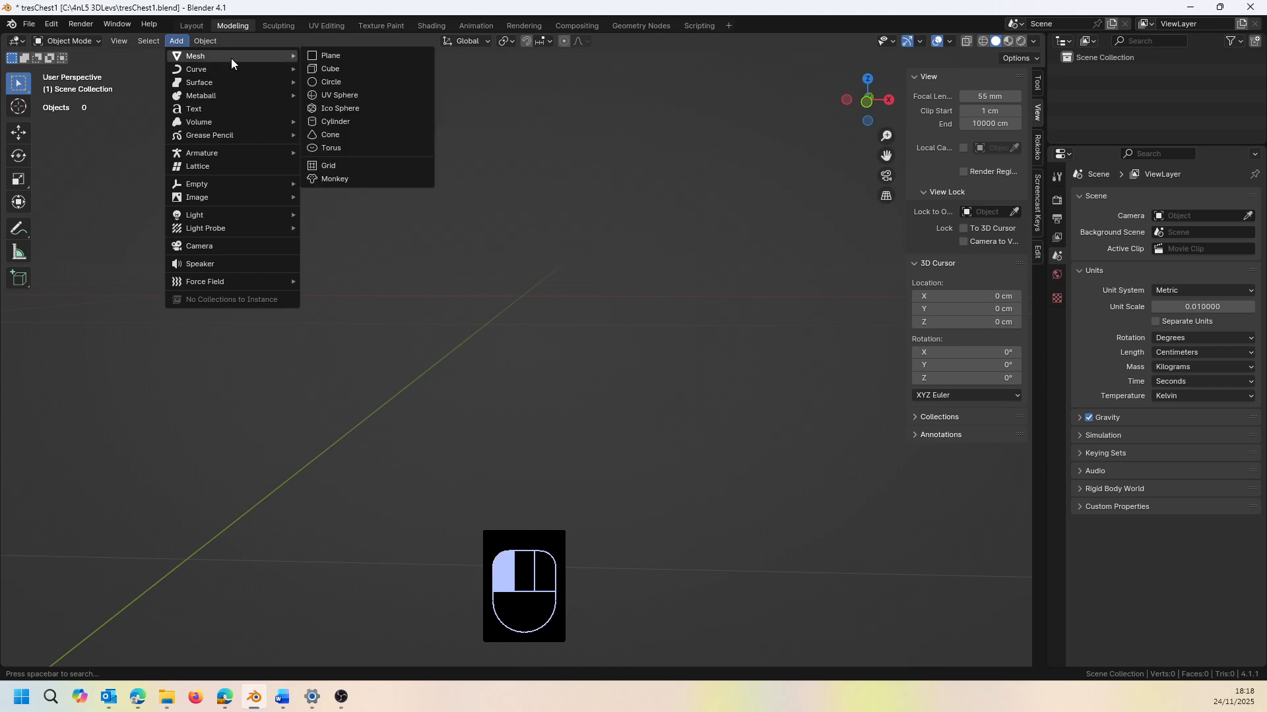
pyautogui.click(339, 71)
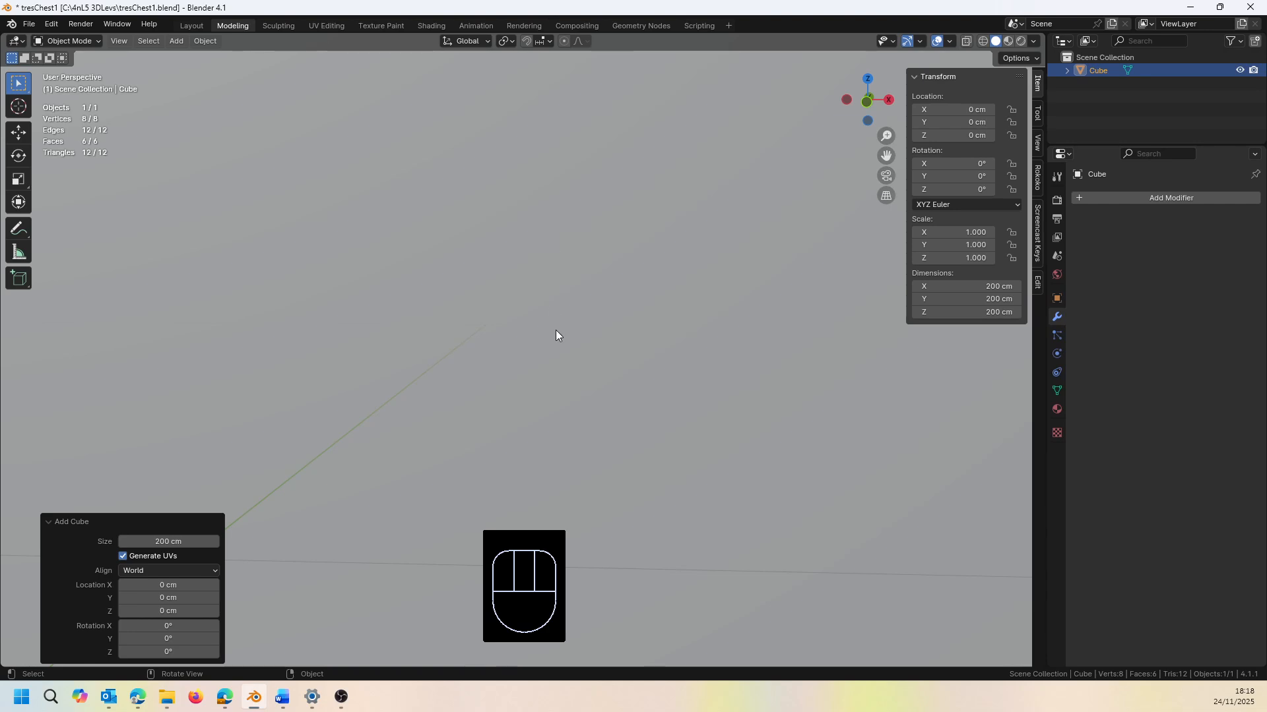
pyautogui.scroll(-6, 557, 330)
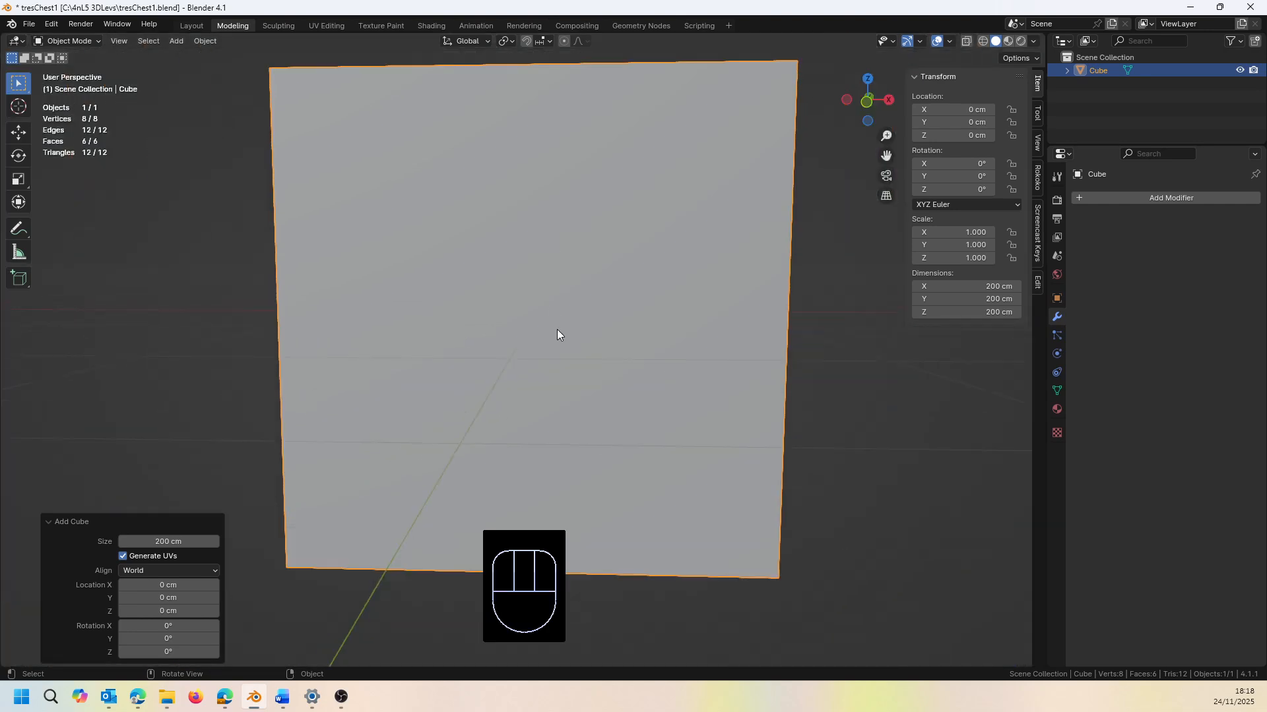
pyautogui.scroll(-2, 556, 330)
pyautogui.moveTo(557, 330); pyautogui.dragTo(516, 375, button='middle')
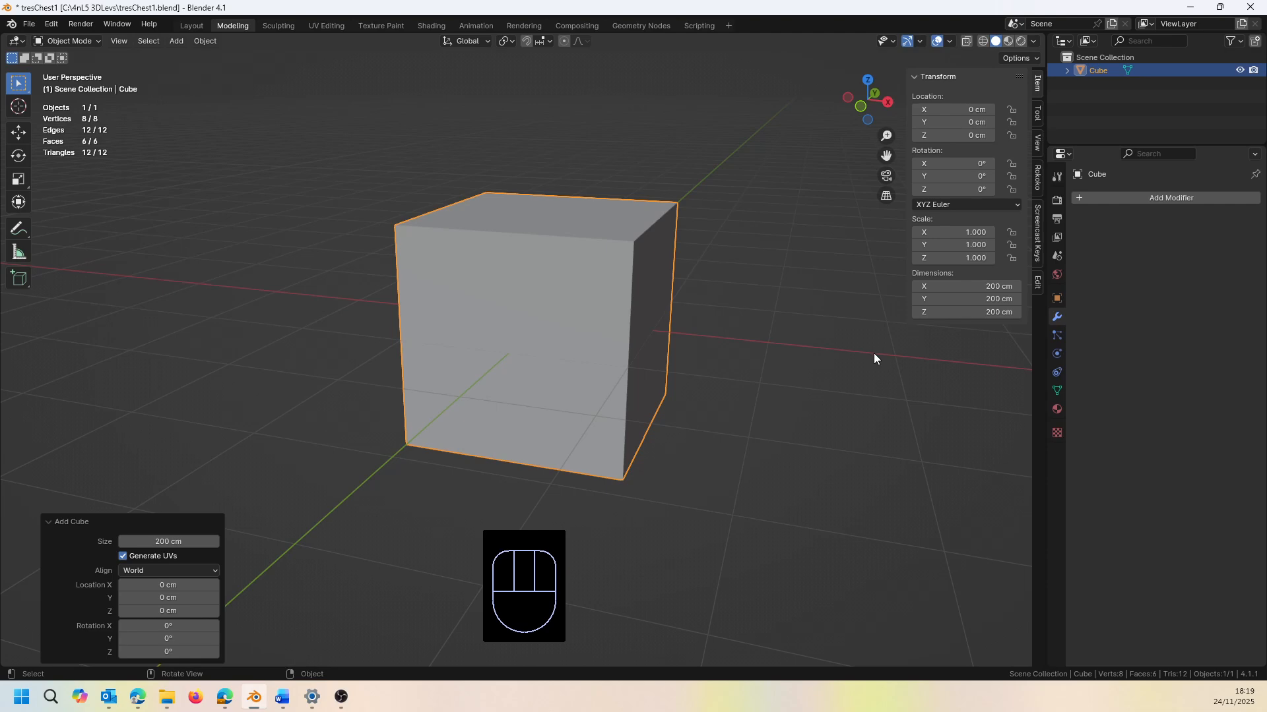
# Set the cube's dimensions to 80 cm in X, 40 cm in Y and 30 cm in Z
pyautogui.press('n')
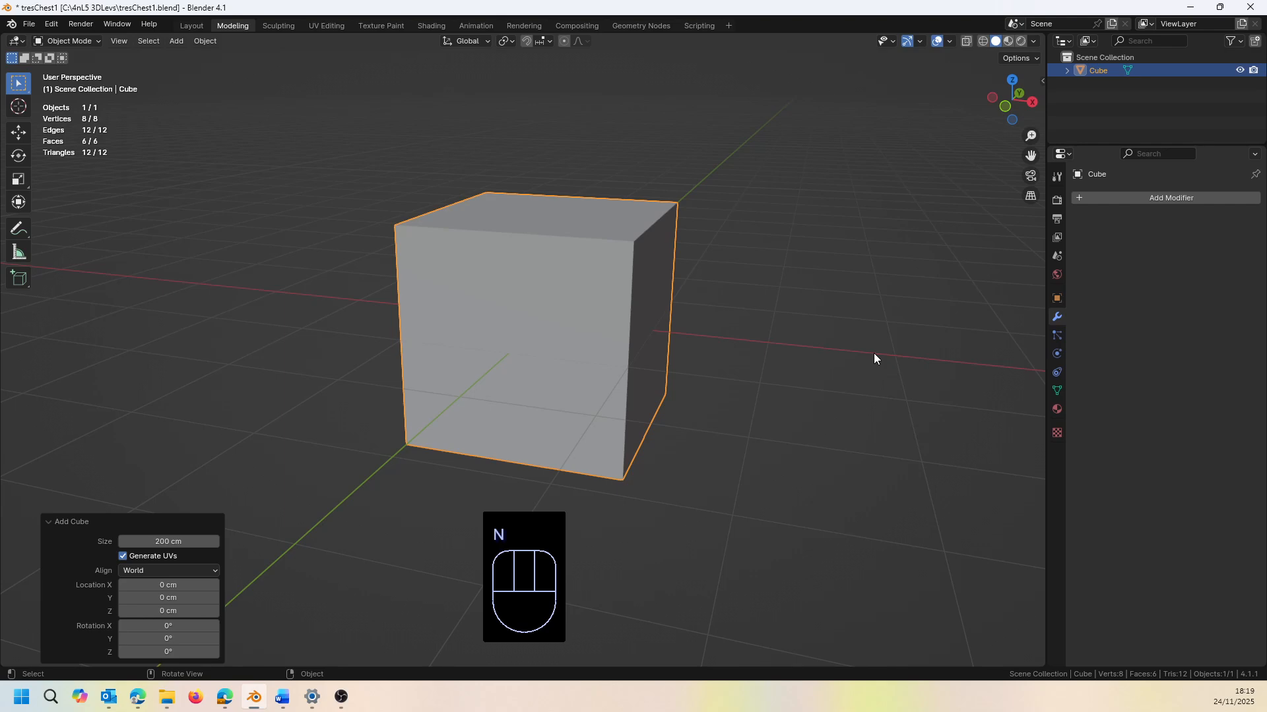
pyautogui.press('n')
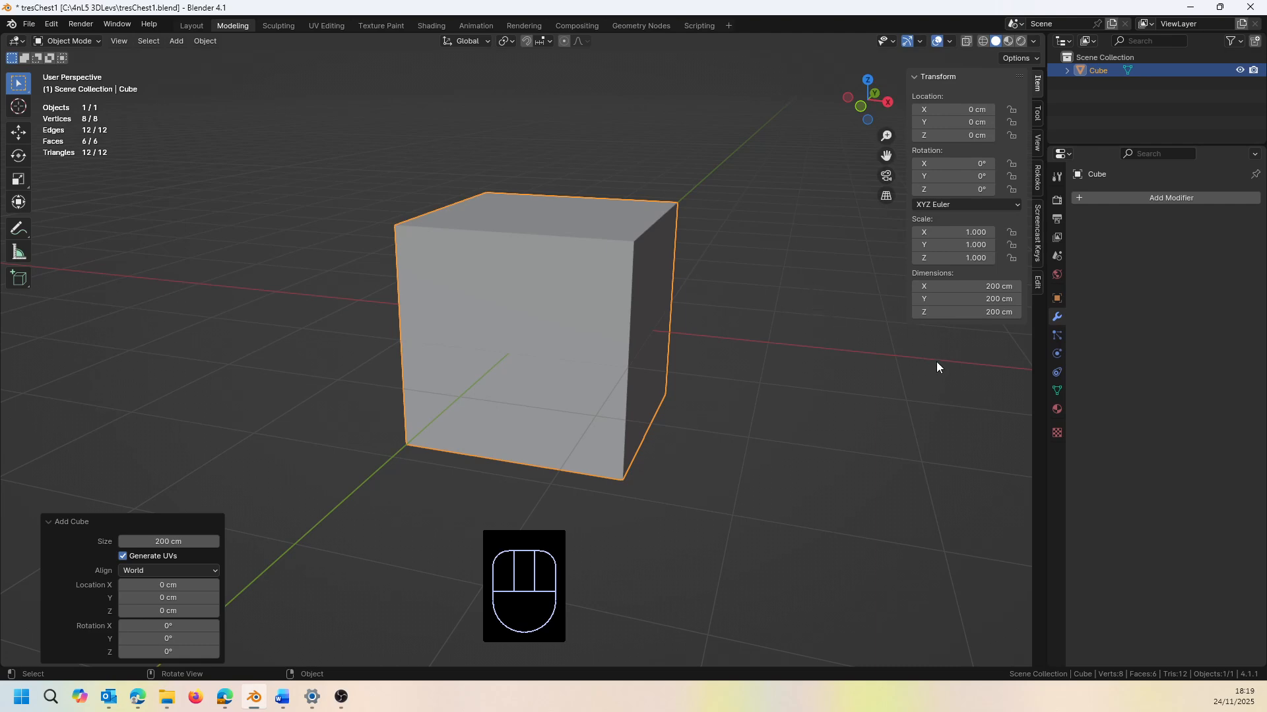
pyautogui.click(981, 288)
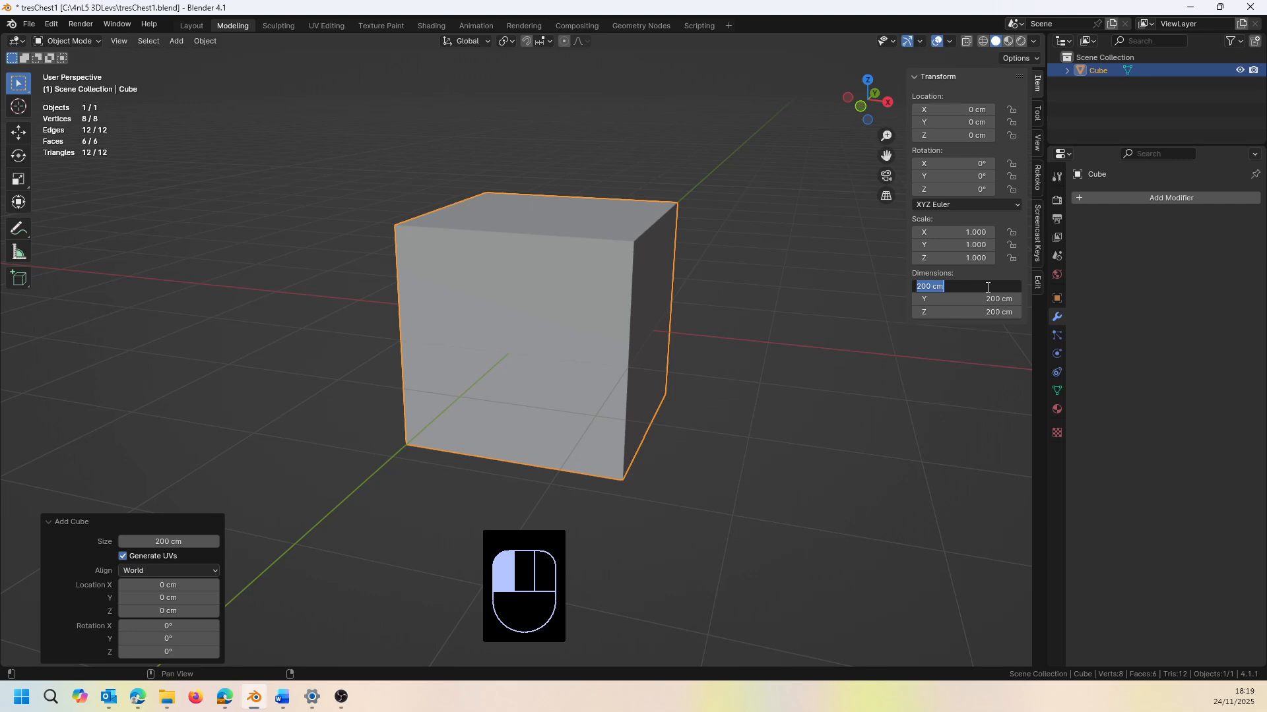
pyautogui.write('80')
pyautogui.press('Tab')
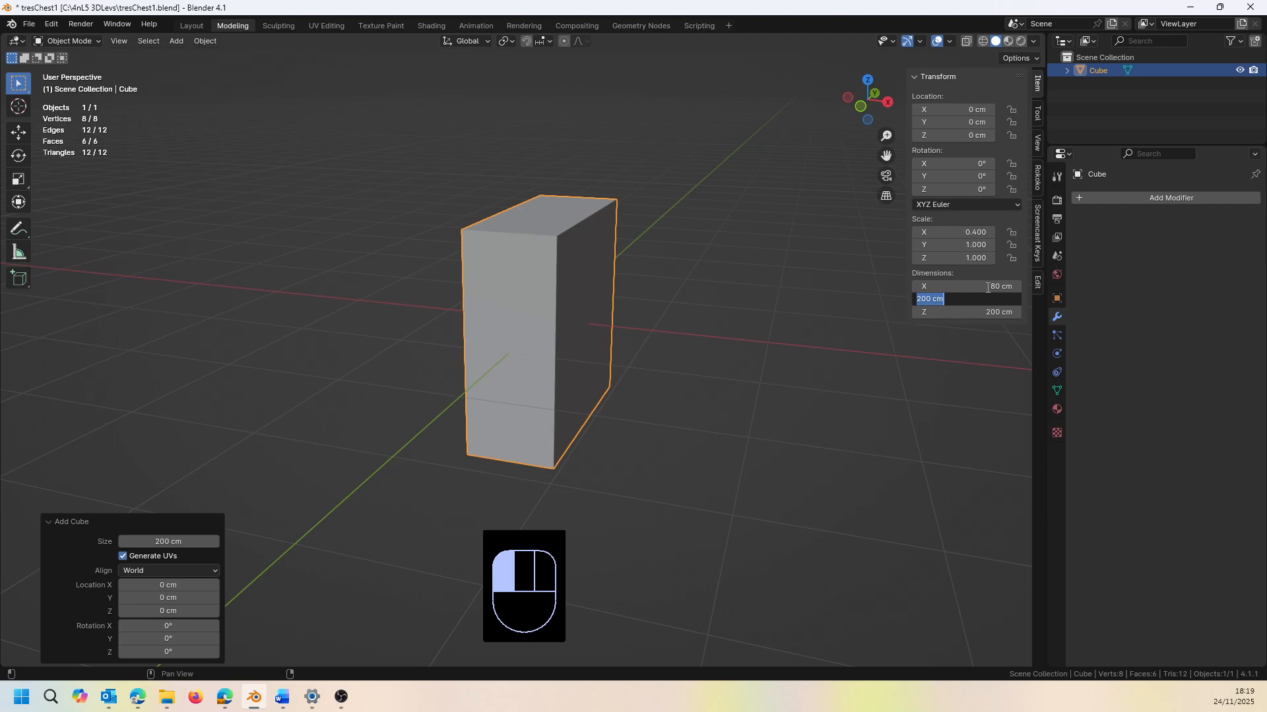
pyautogui.write('40')
pyautogui.press('Tab')
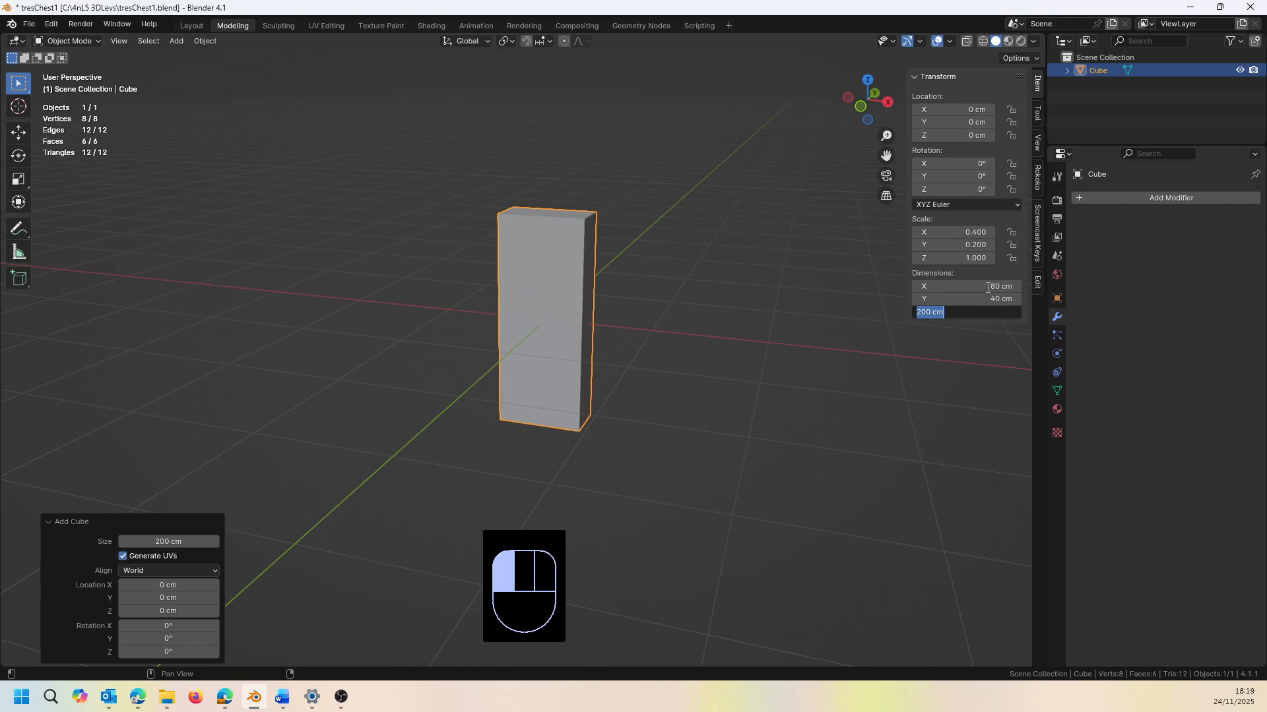
pyautogui.write('30')
pyautogui.click(988, 288)
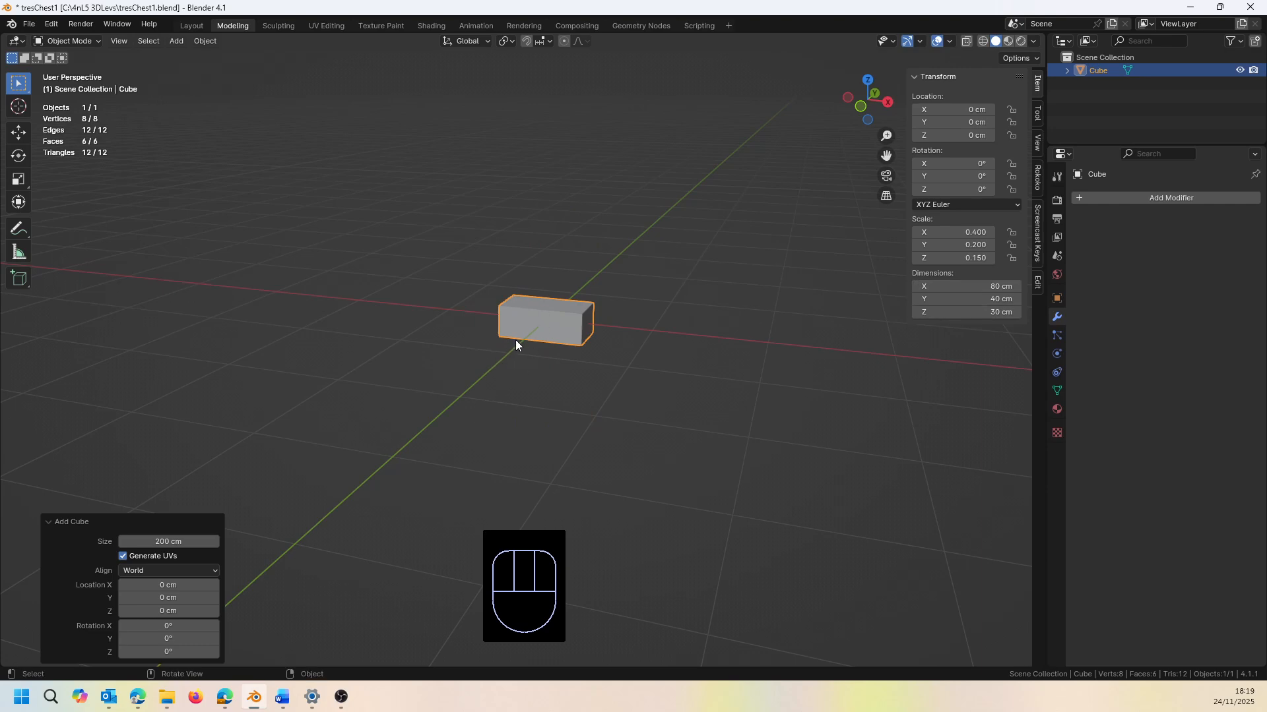
# Apply all transforms to the resized box
pyautogui.scroll(4, 524, 346)
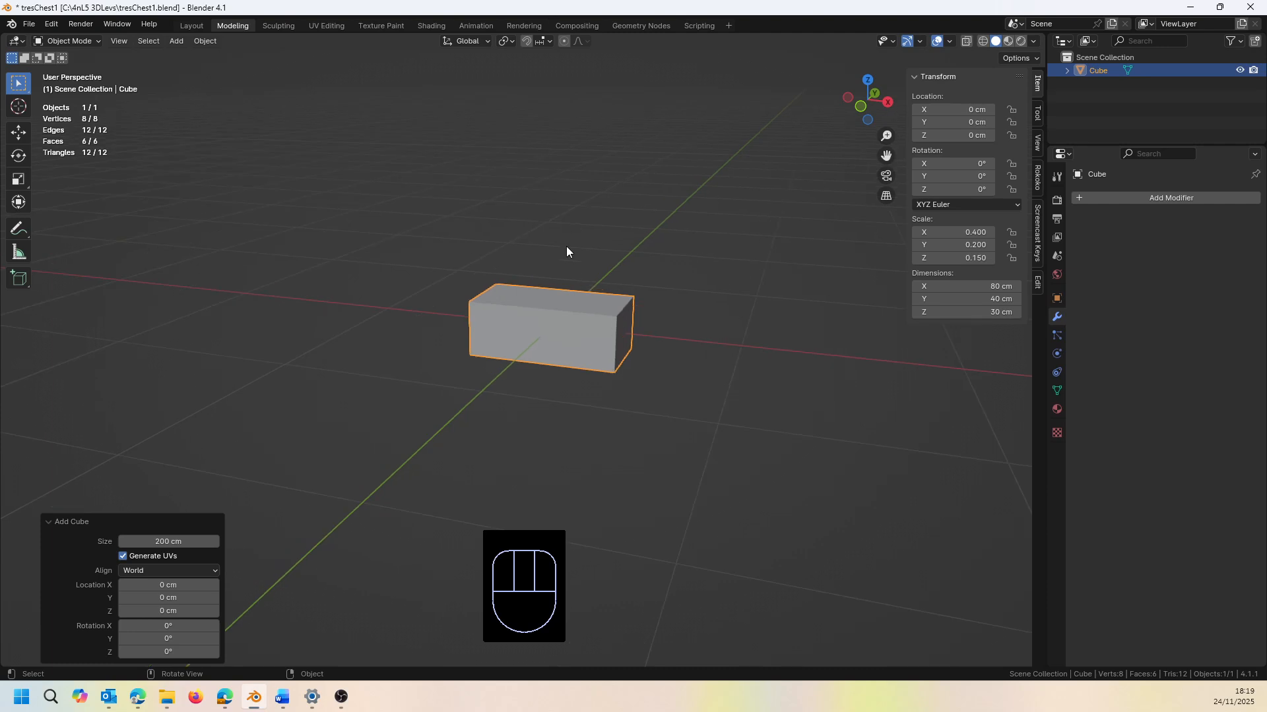
pyautogui.scroll(1, 525, 331)
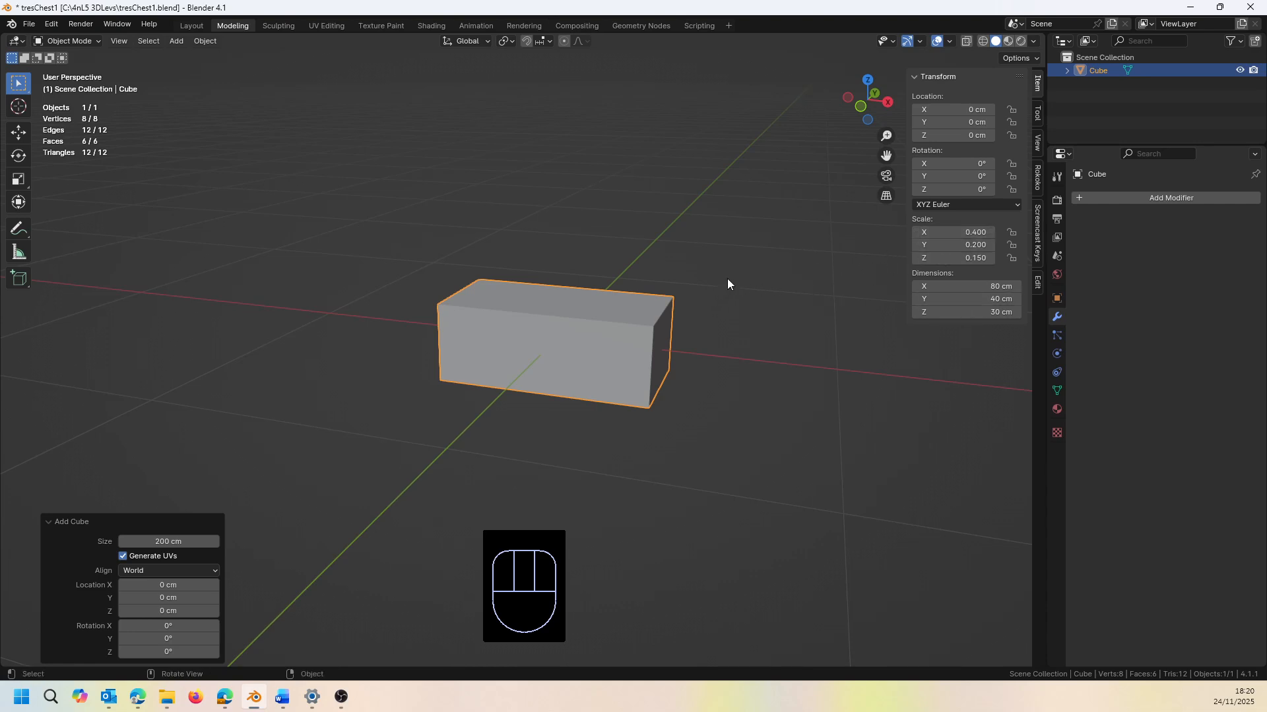
pyautogui.hotkey('ctrl', 'a')
pyautogui.press('ctrl')
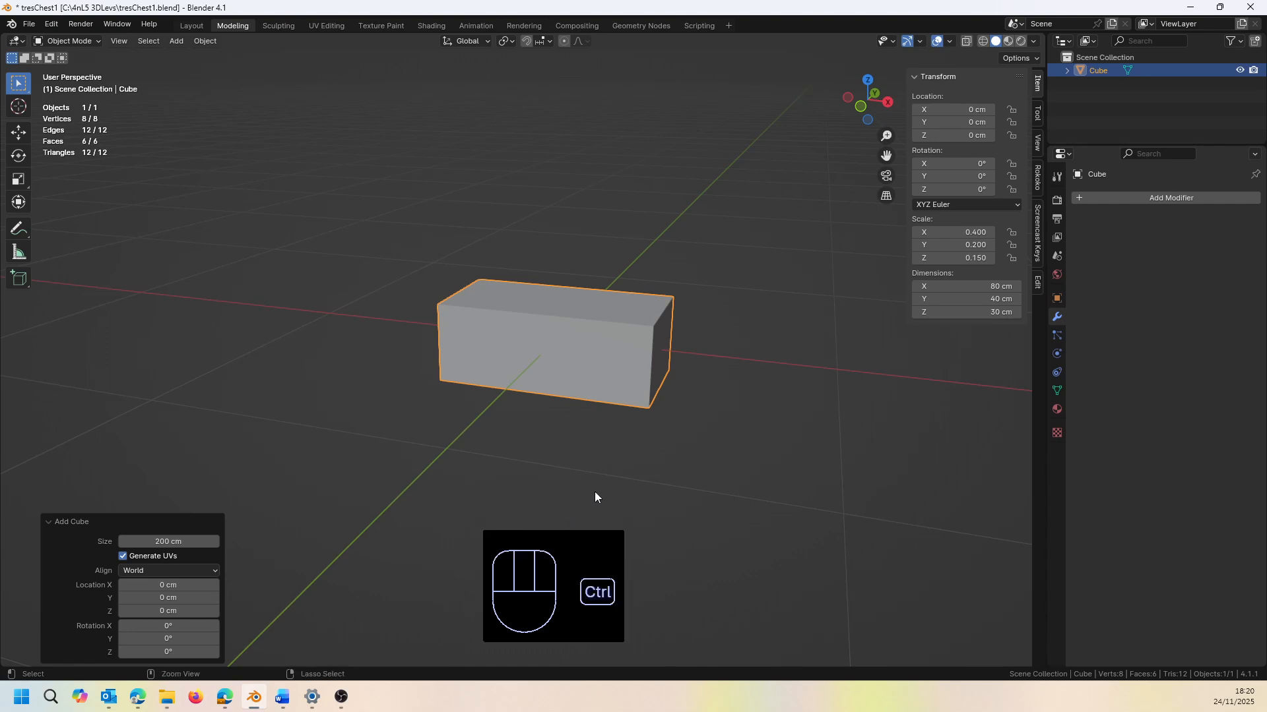
pyautogui.hotkey('ctrl', 'a')
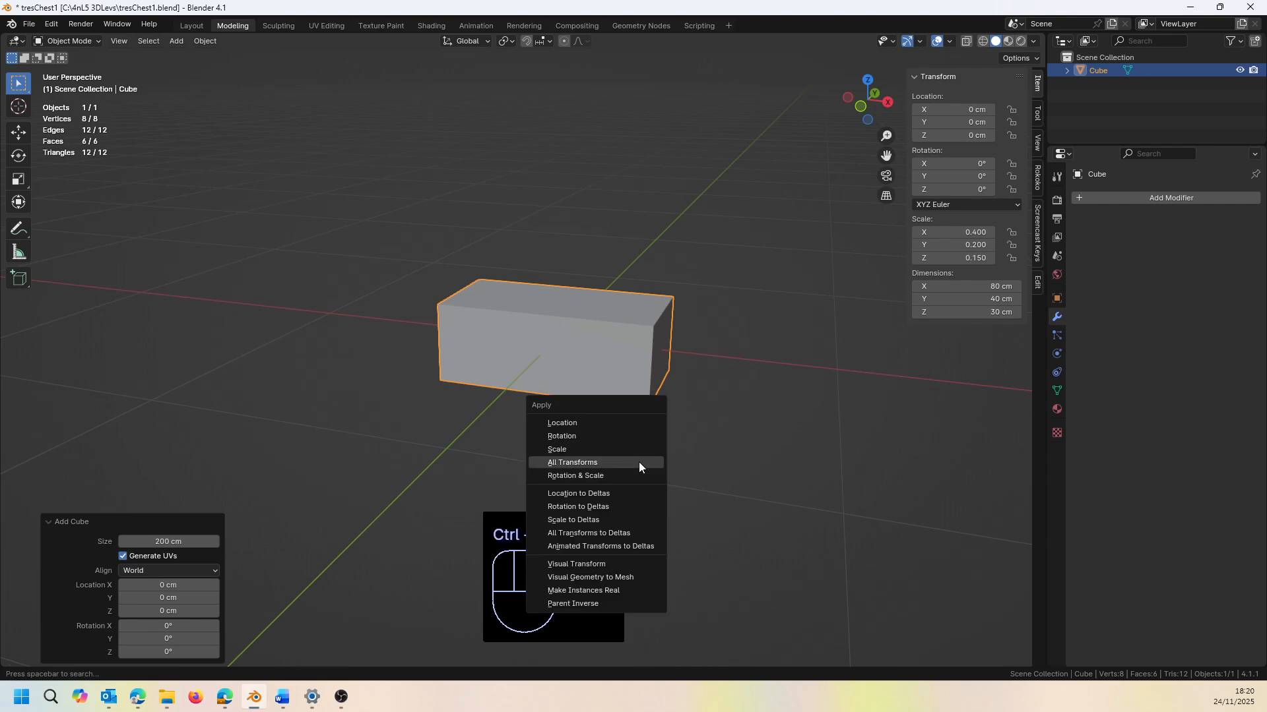
pyautogui.click(636, 462)
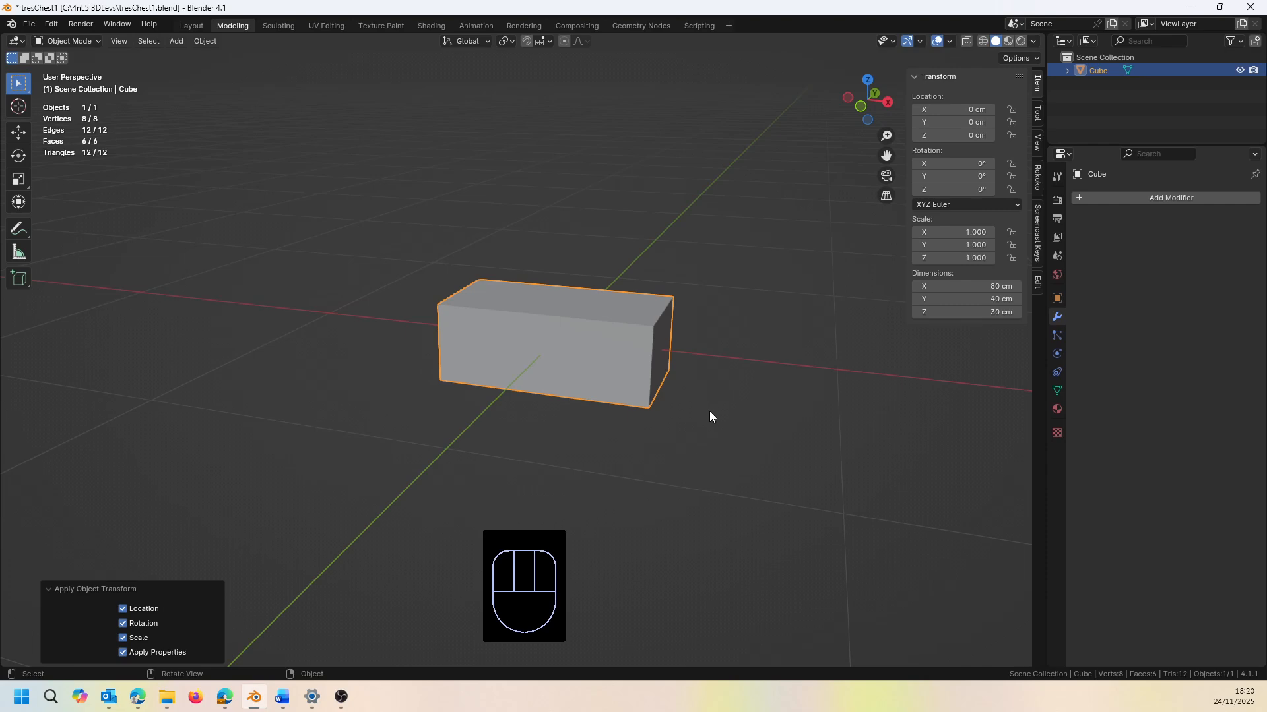
# Enter Edit Mode on the box and cycle through vertex and edge selection, ending in face selection
pyautogui.scroll(2, 701, 416)
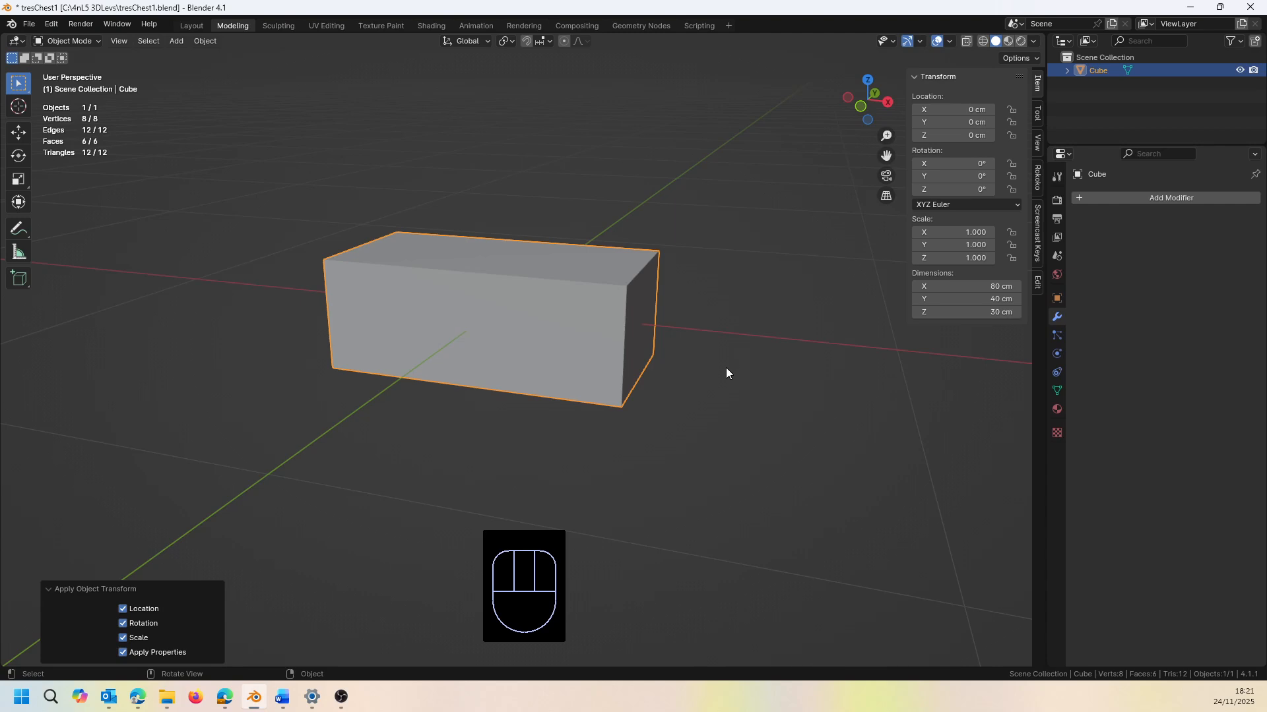
pyautogui.press('Tab')
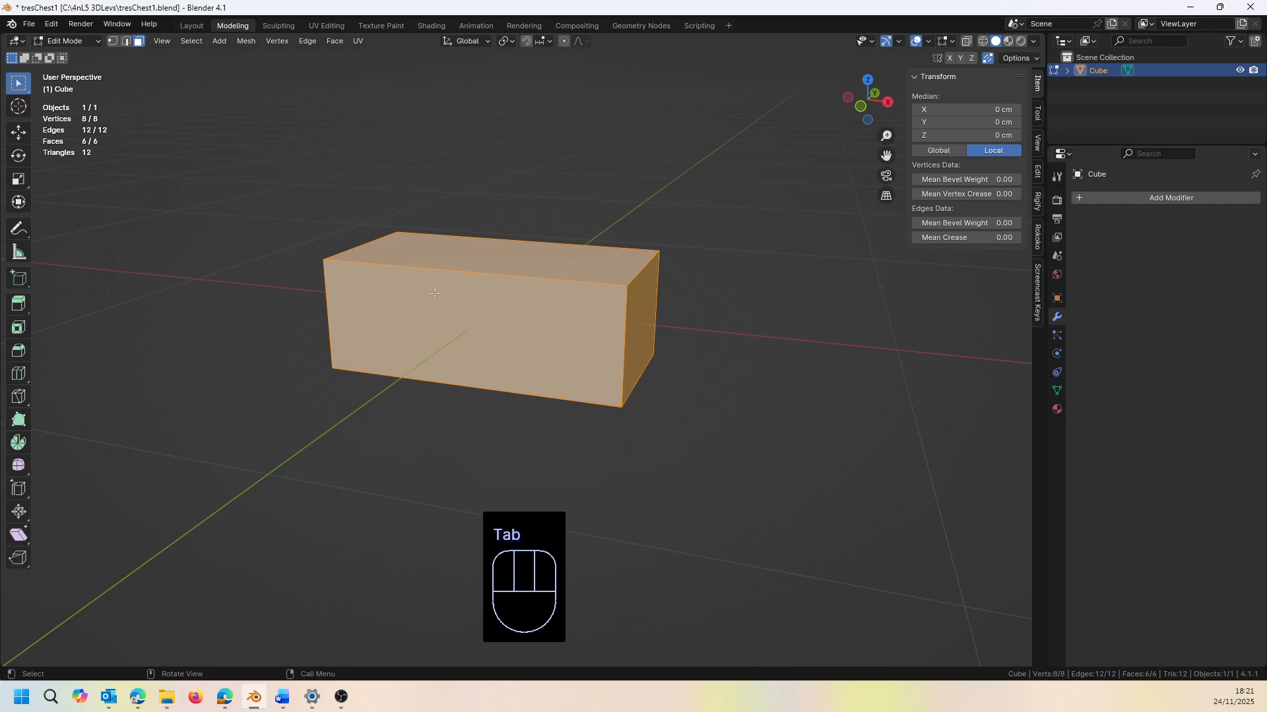
pyautogui.click(96, 42)
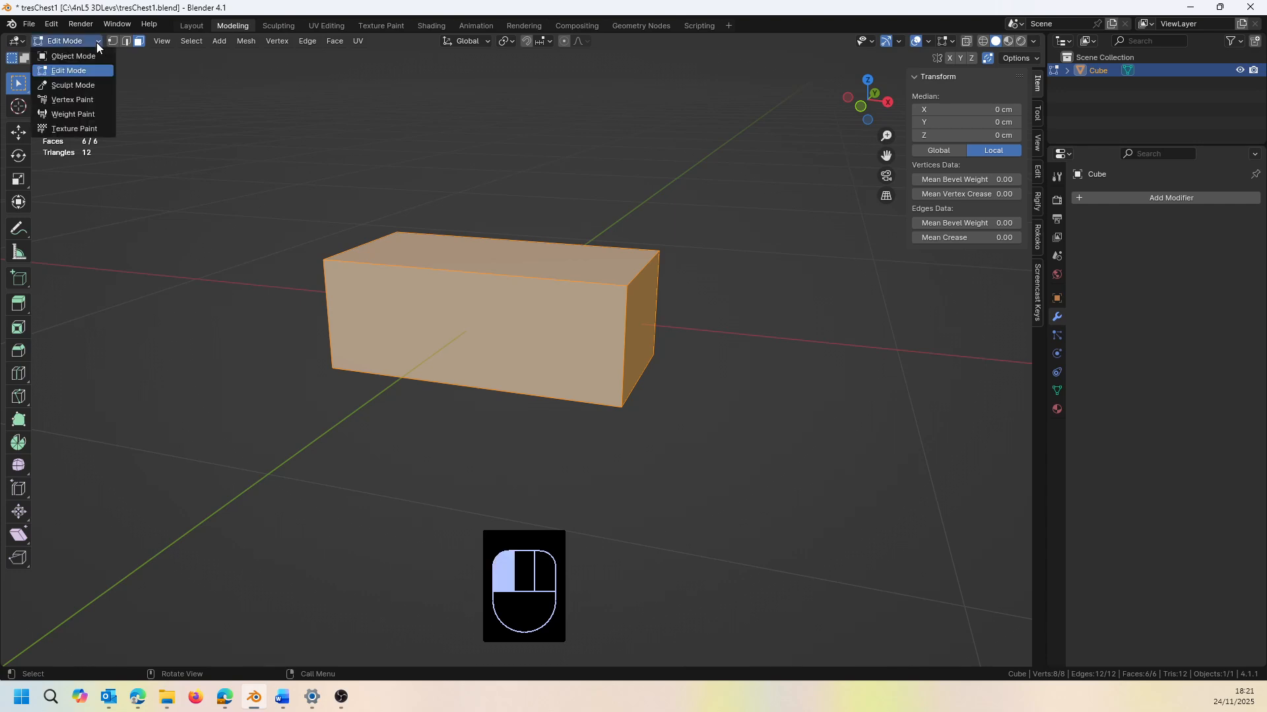
pyautogui.click(97, 42)
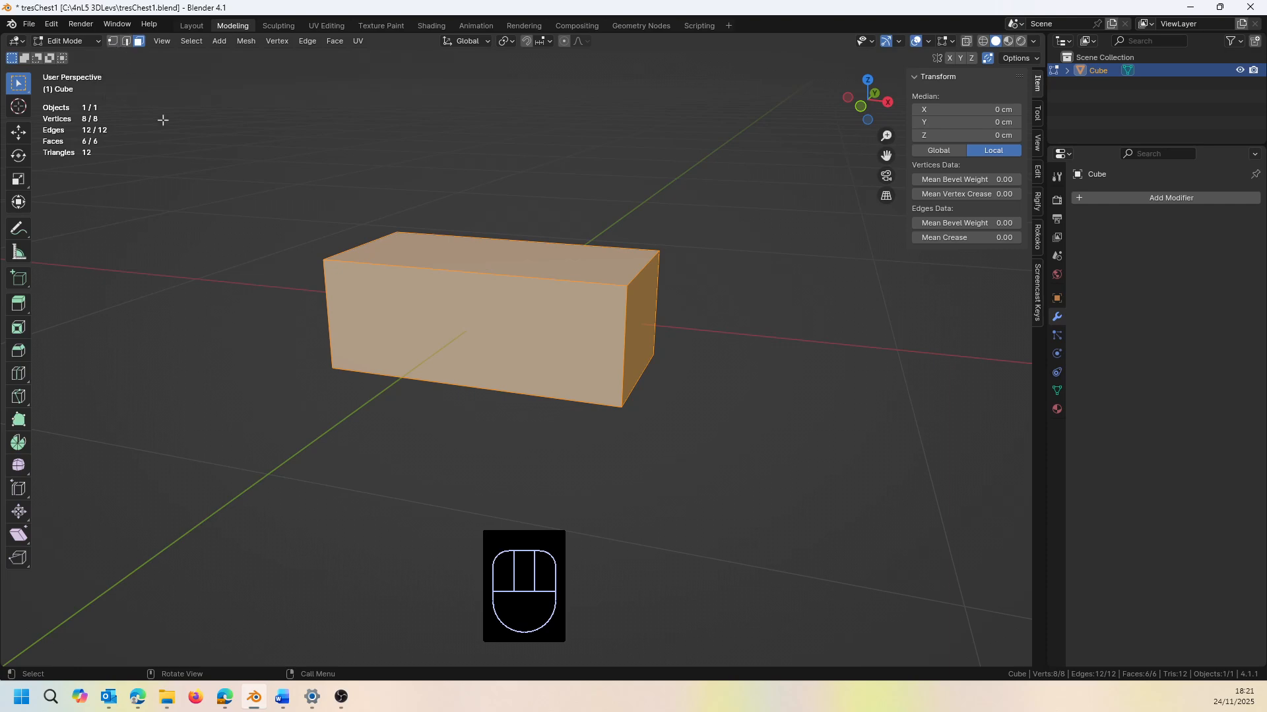
pyautogui.press('1')
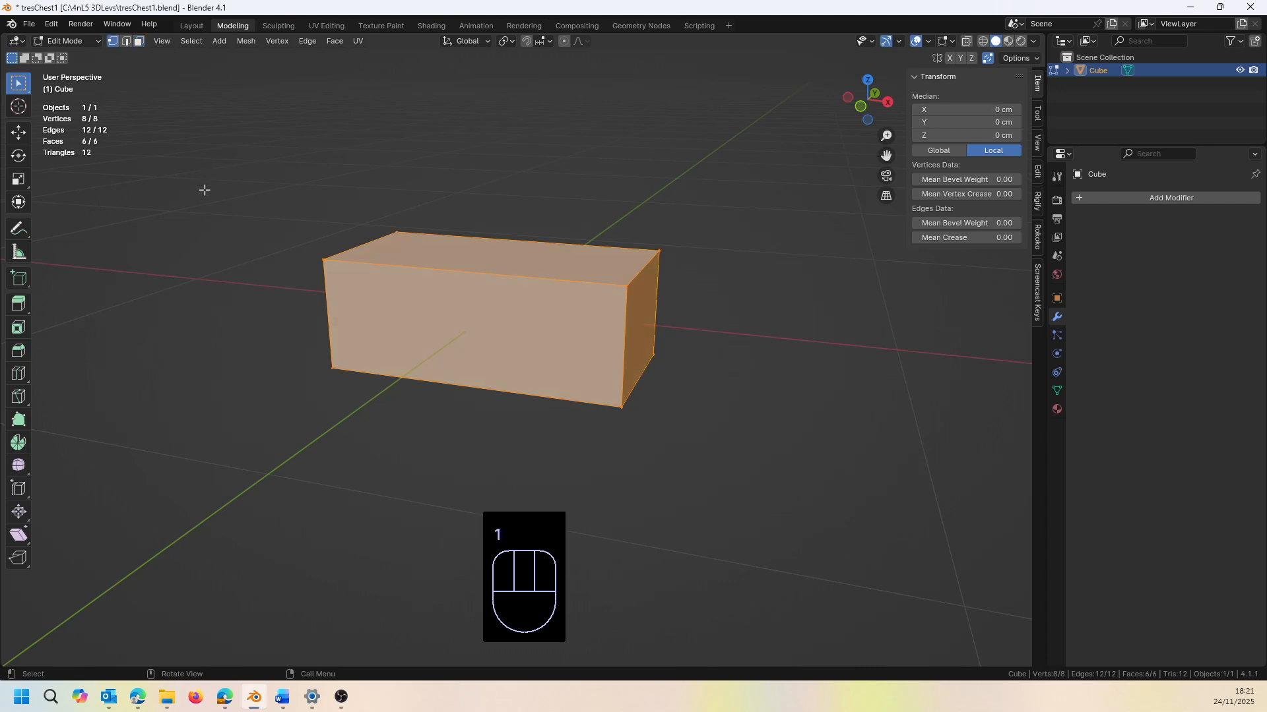
pyautogui.press('2')
pyautogui.press('3')
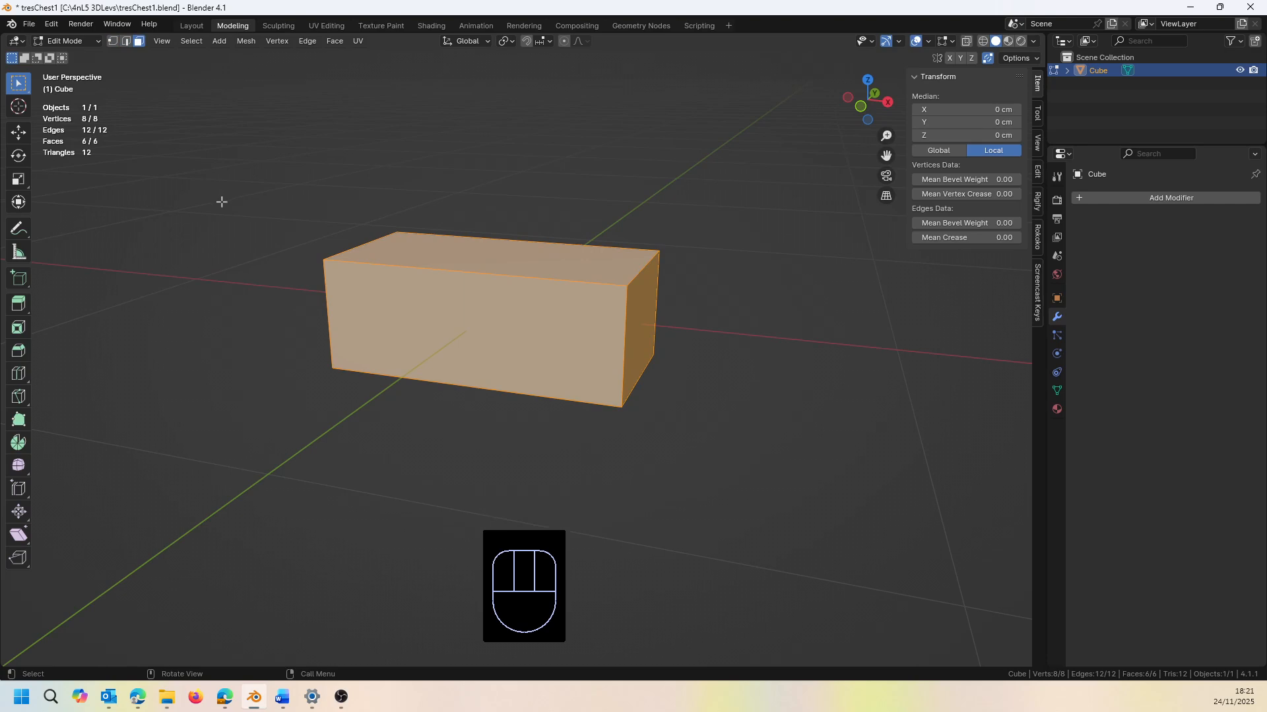
# Delete the top face of the box so that it is open from above
pyautogui.click(455, 249)
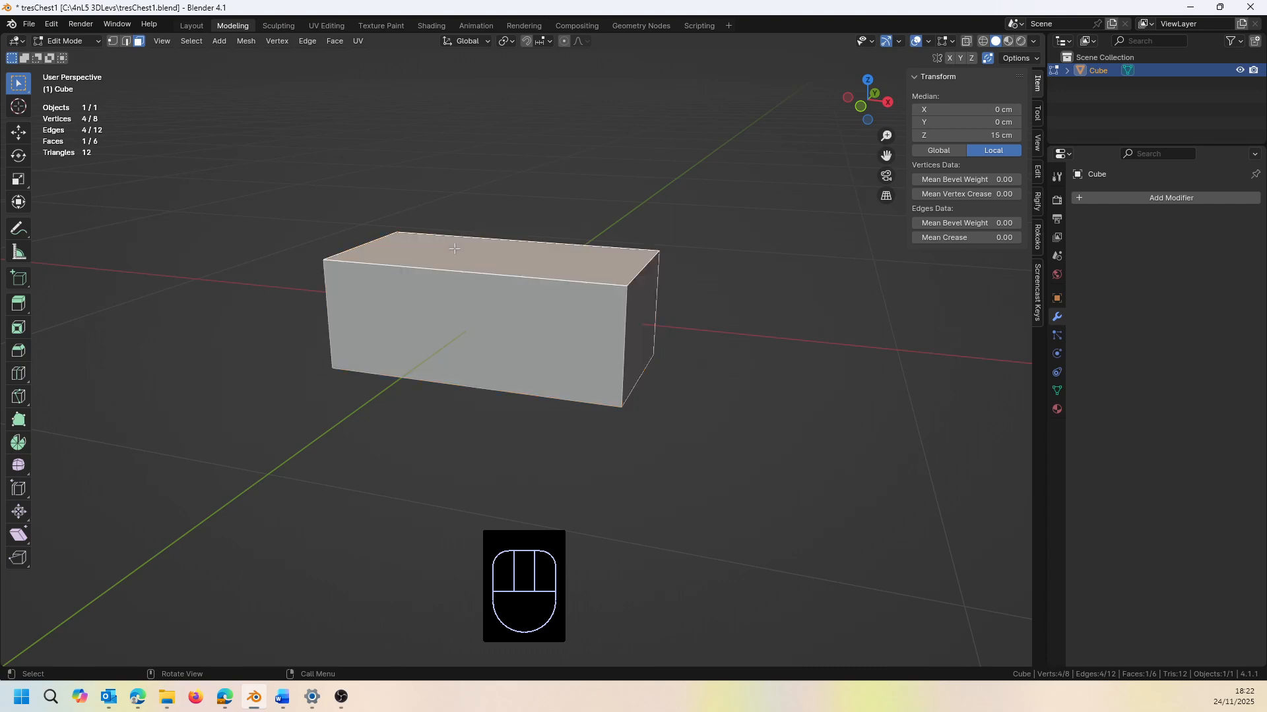
pyautogui.moveTo(455, 249); pyautogui.dragTo(452, 281, button='middle')
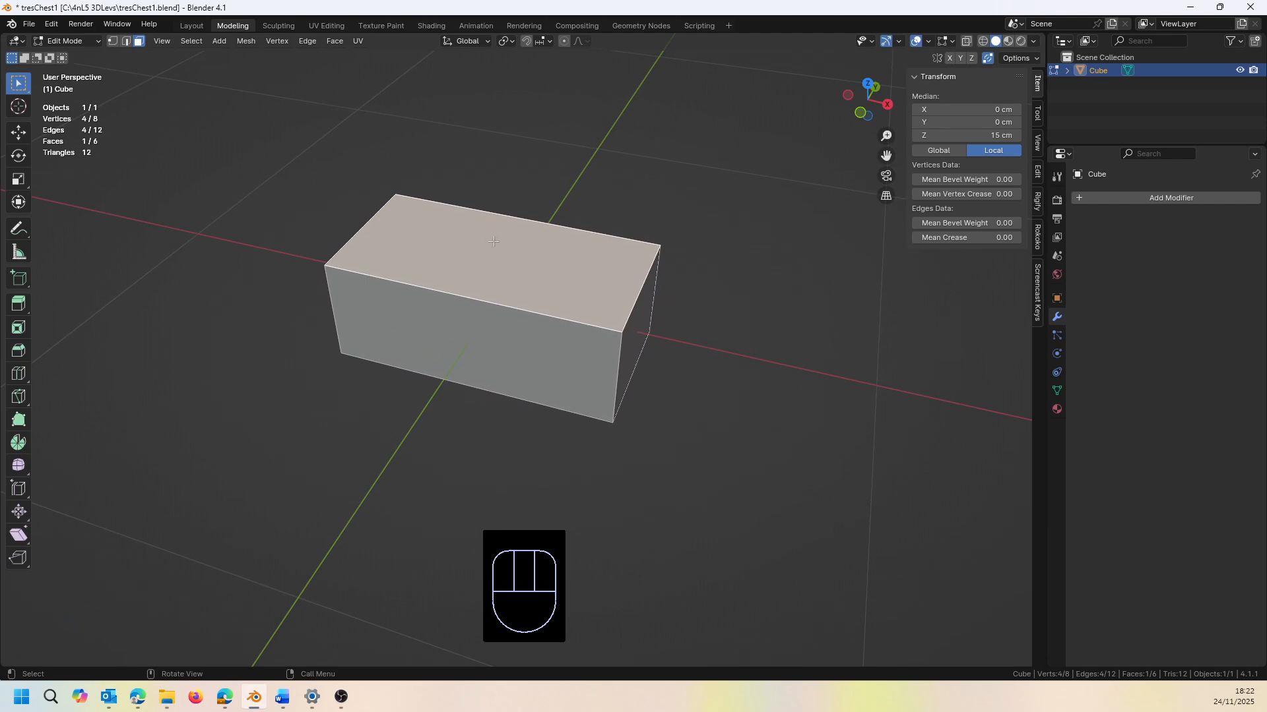
pyautogui.press('x')
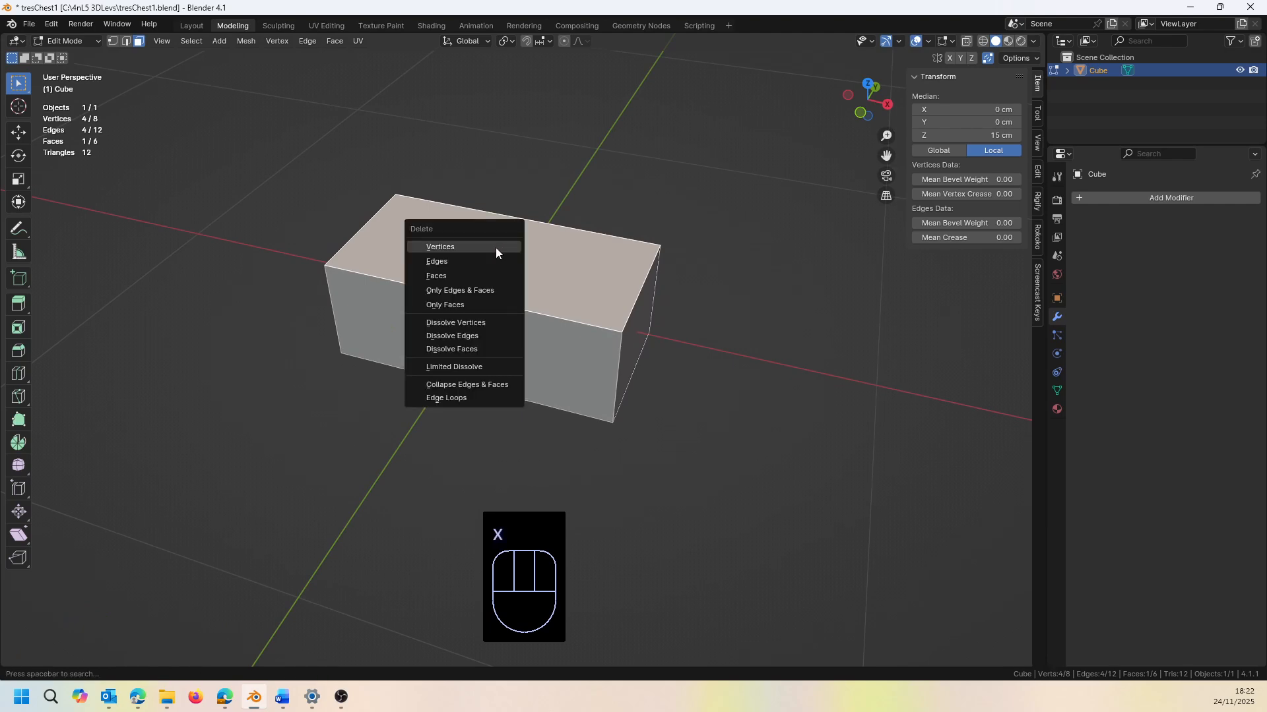
pyautogui.click(446, 276)
pyautogui.moveTo(571, 290); pyautogui.dragTo(597, 269, button='middle')
pyautogui.moveTo(438, 295); pyautogui.dragTo(404, 300, button='middle')
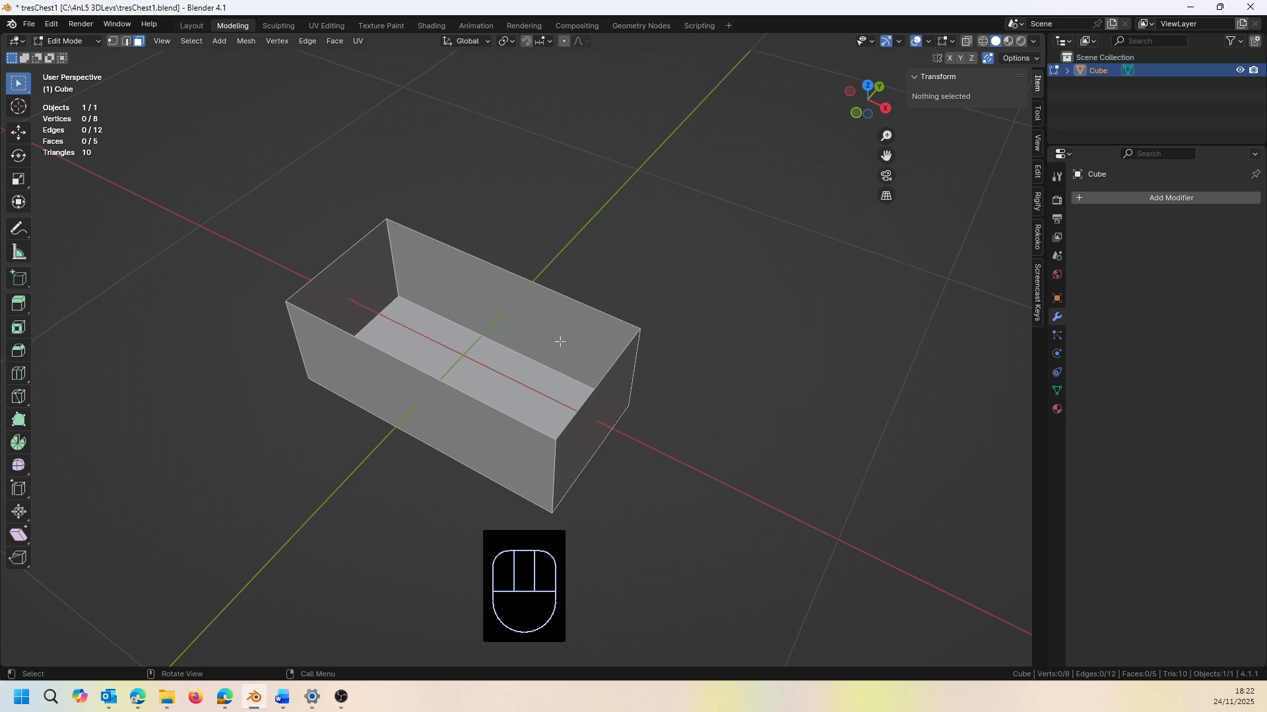
# Return to Object Mode and give the open box a Solidify modifier with a thickness of 2 cm
pyautogui.press('Tab')
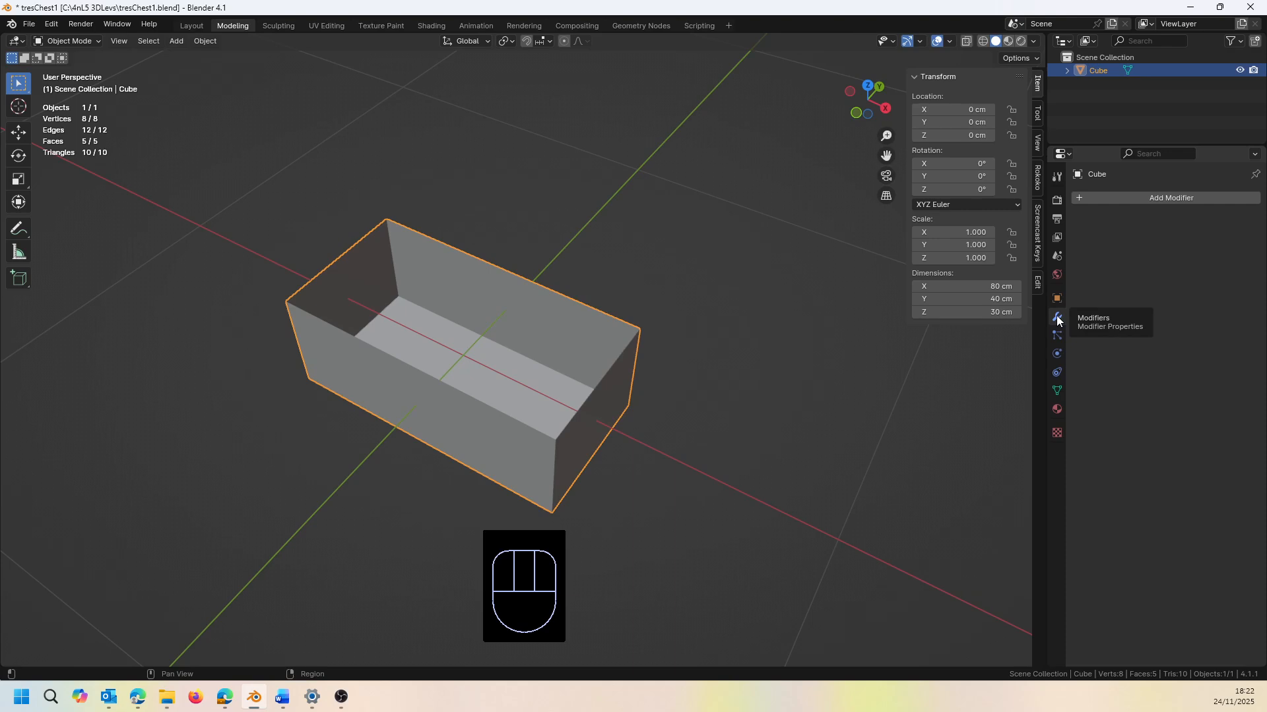
pyautogui.click(1078, 196)
pyautogui.moveTo(1078, 197)
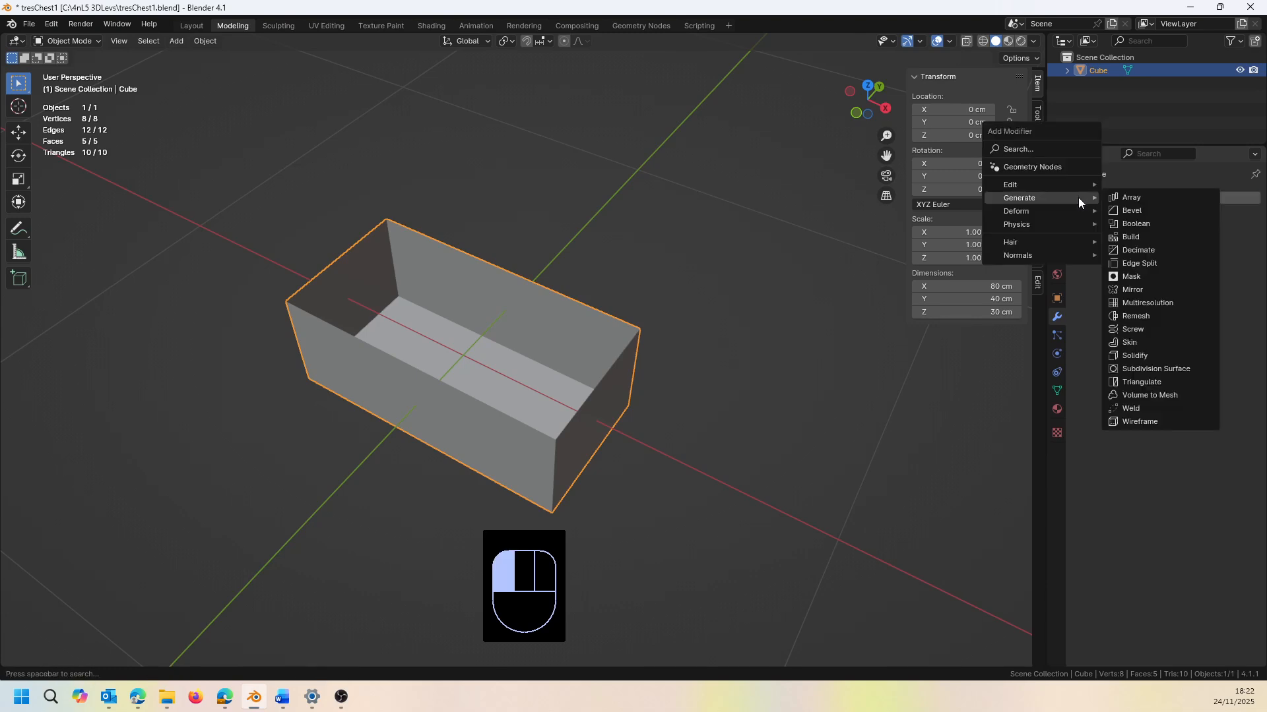
pyautogui.click(1135, 355)
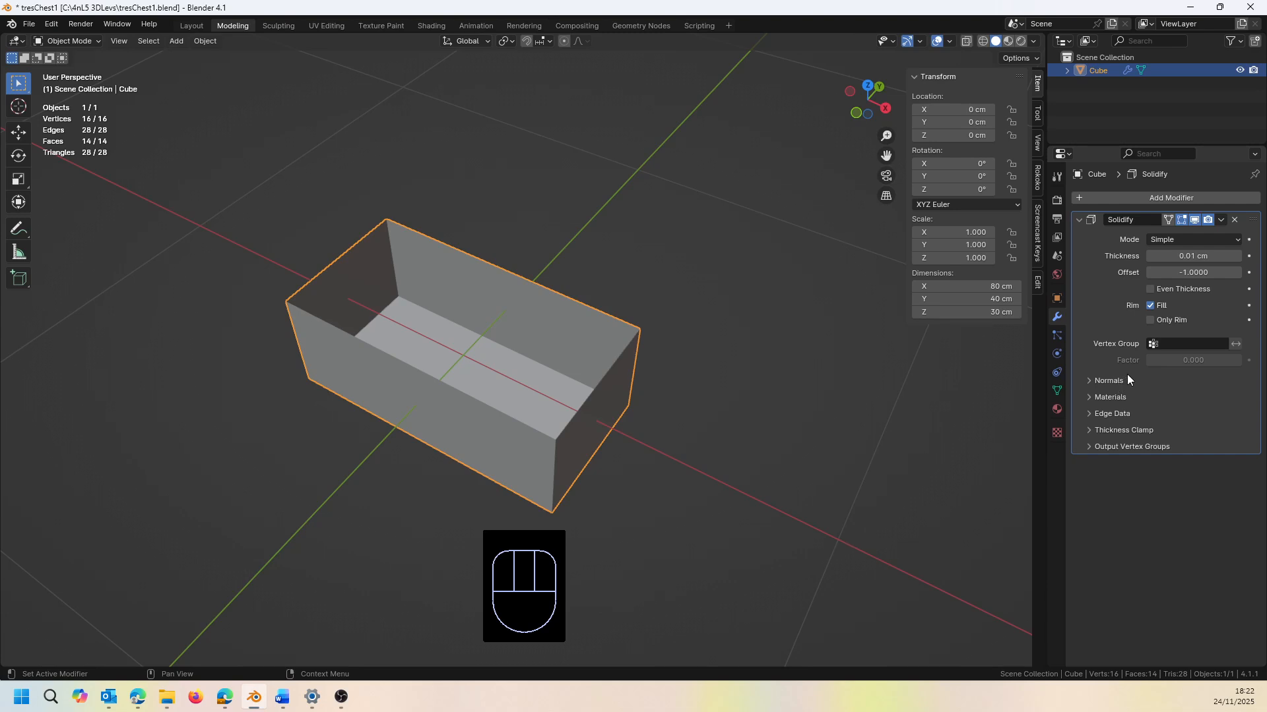
pyautogui.click(1208, 257)
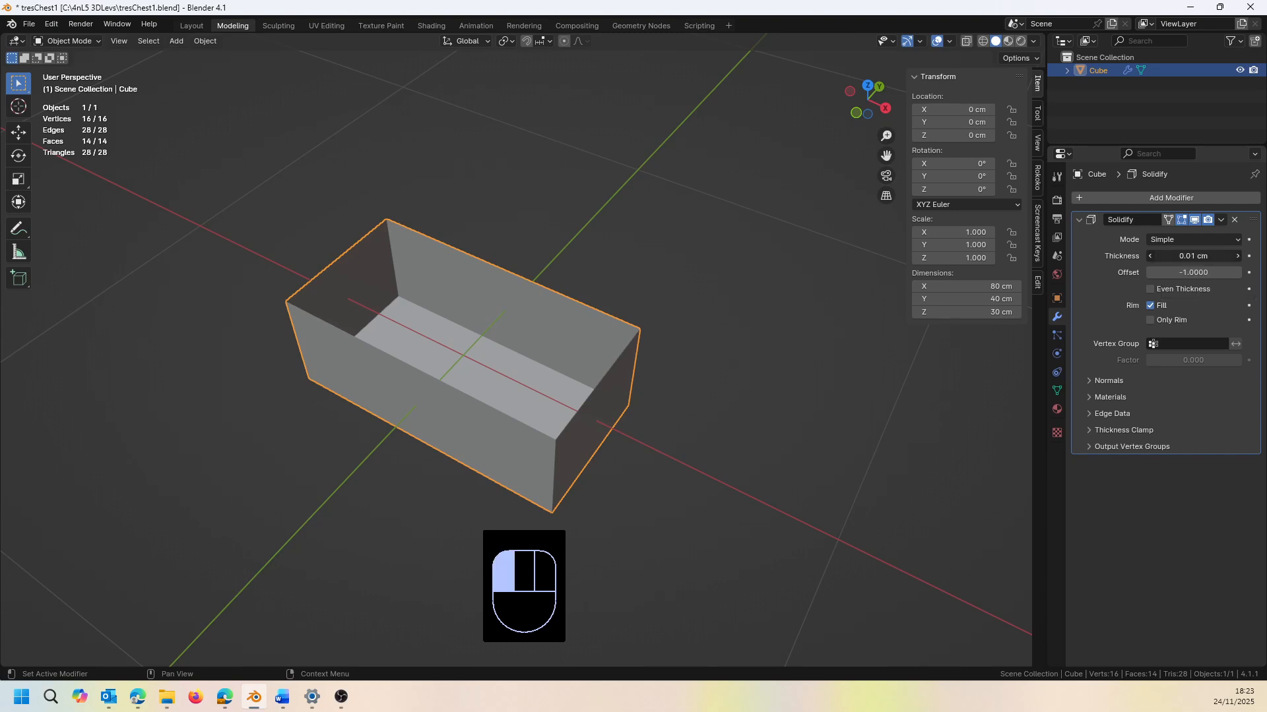
pyautogui.write('2')
pyautogui.press('Return')
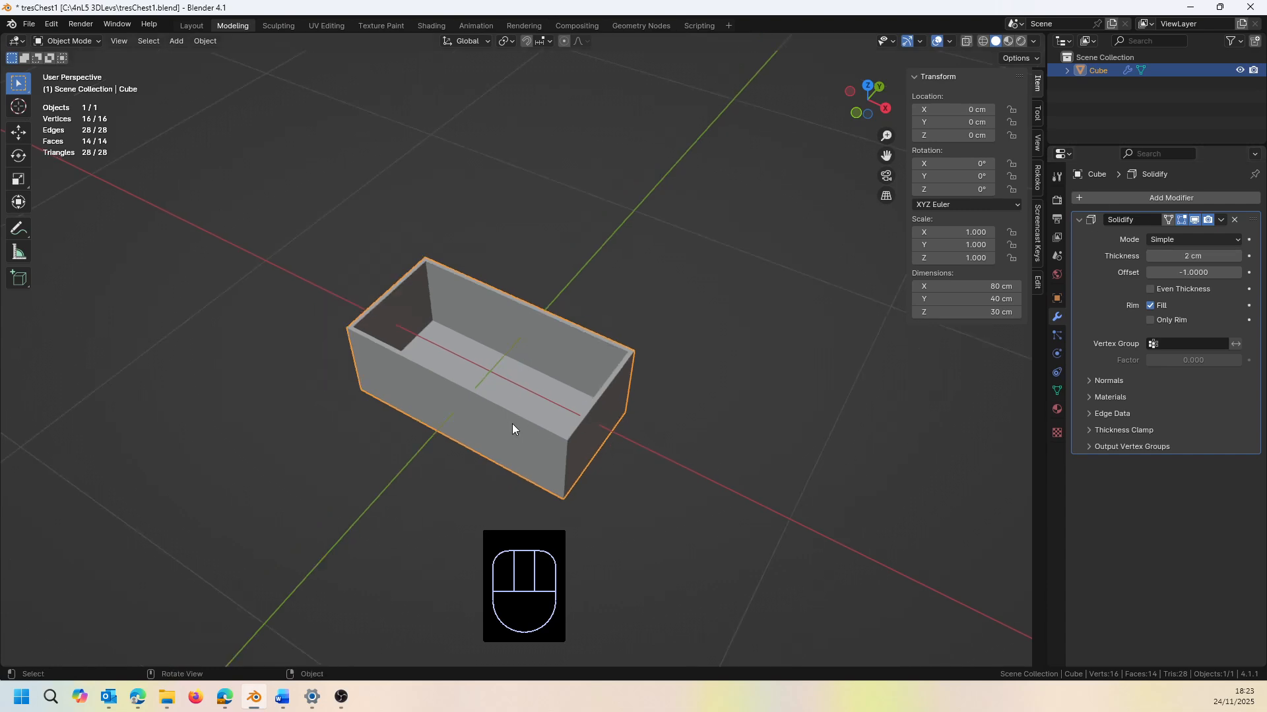
# Apply the box's Solidify modifier by converting its visual geometry to mesh
pyautogui.scroll(3, 531, 430)
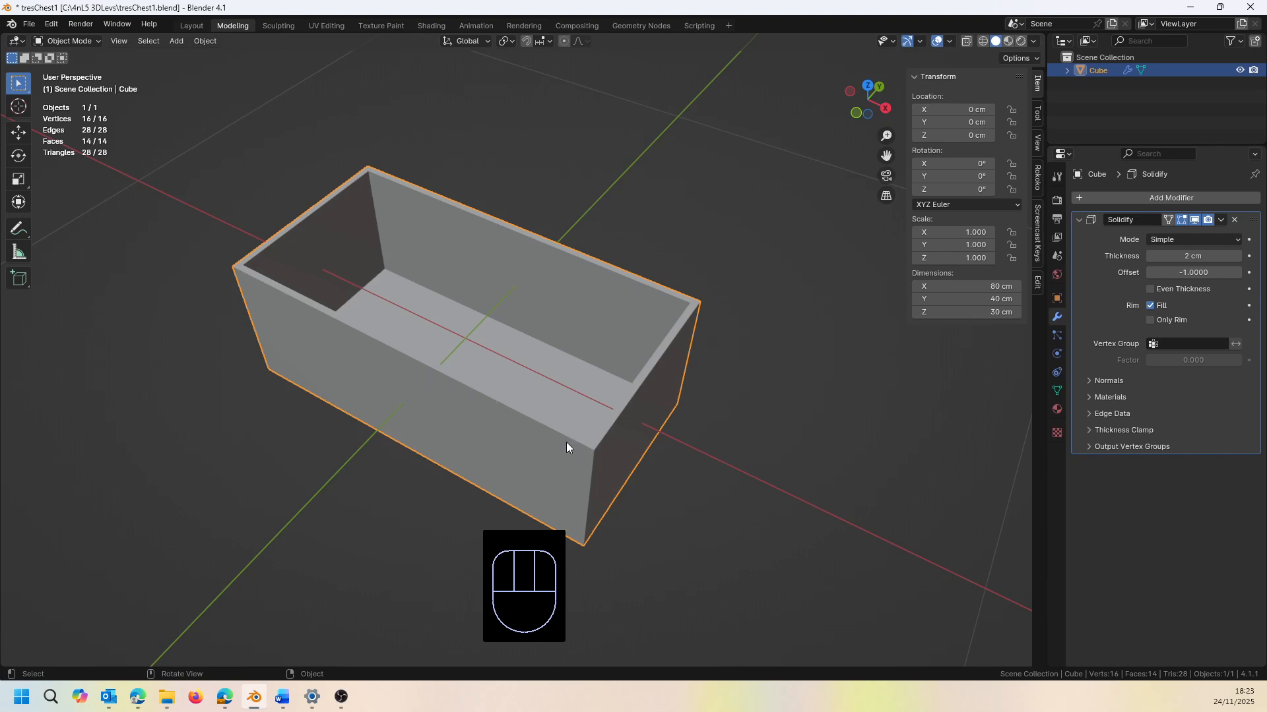
pyautogui.scroll(-1, 566, 442)
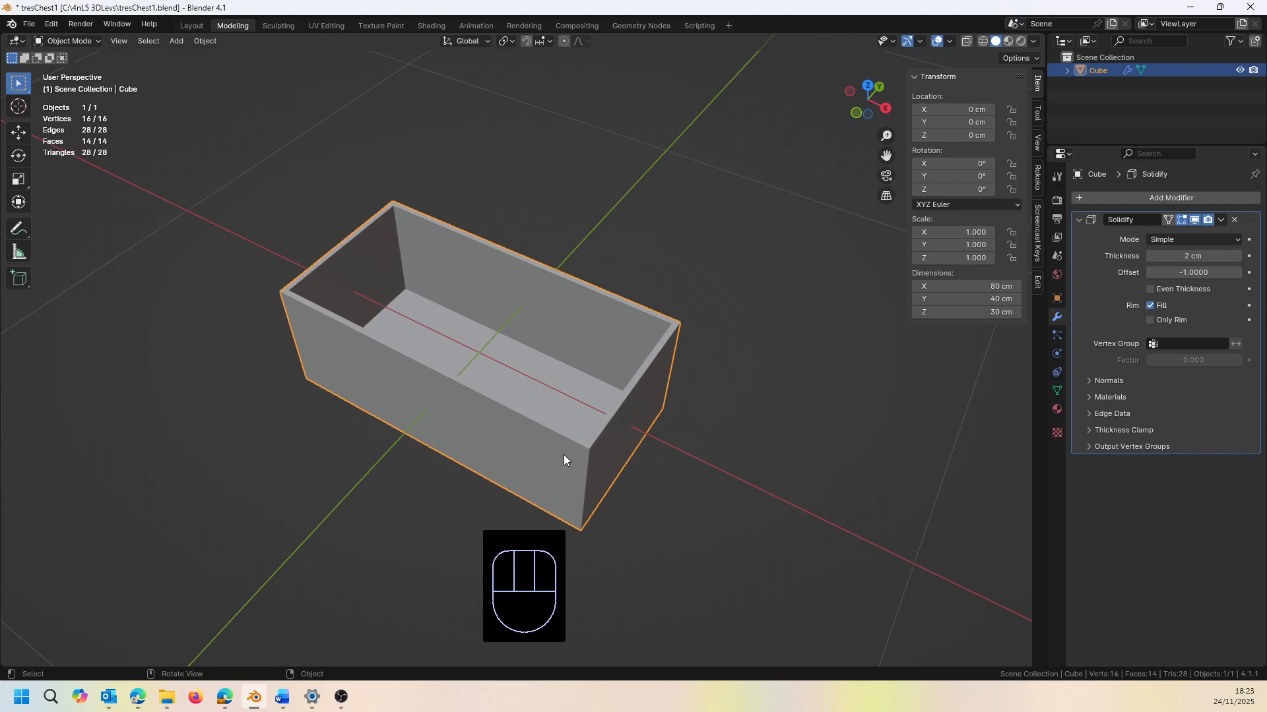
pyautogui.scroll(1, 563, 454)
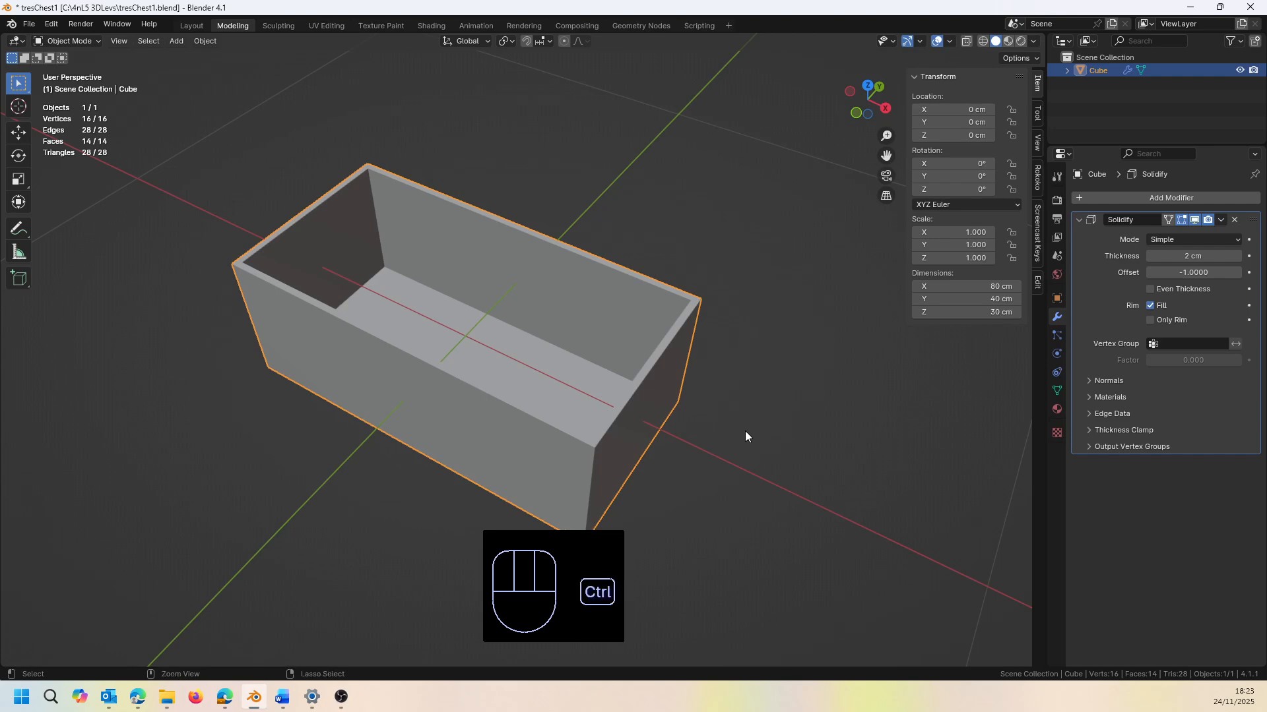
pyautogui.hotkey('ctrl', 'a')
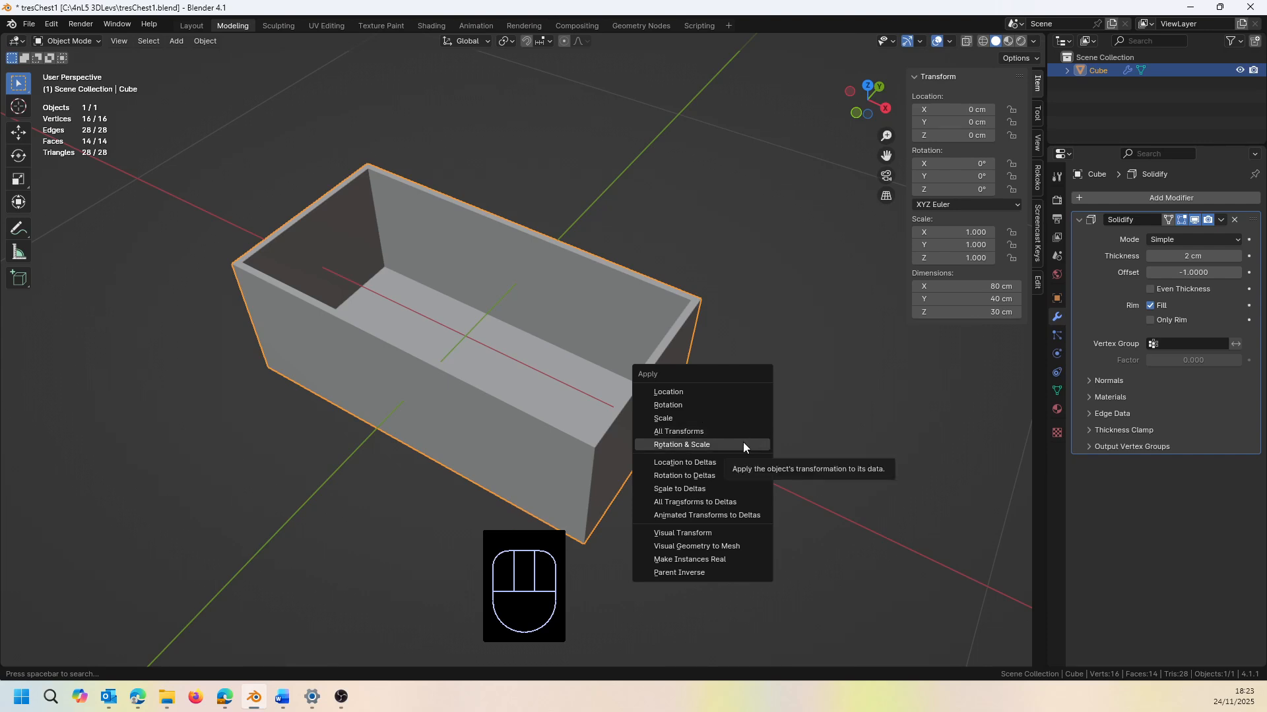
pyautogui.click(726, 548)
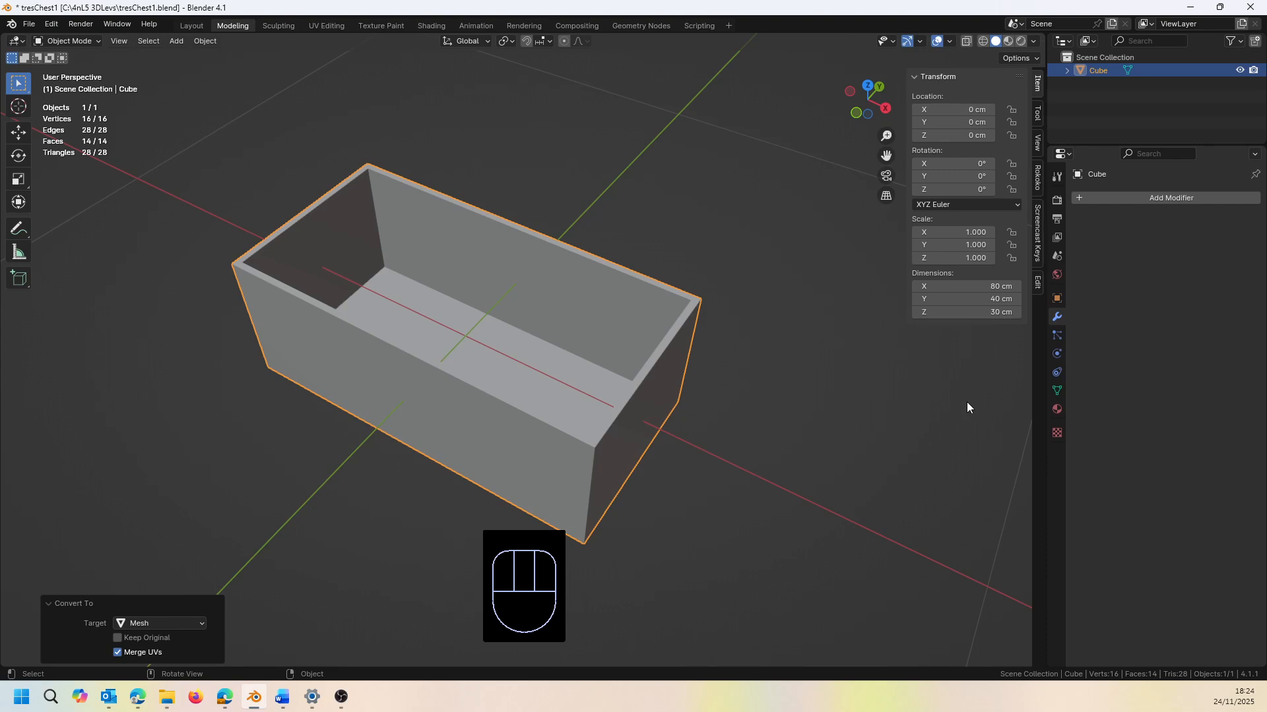
# Add another Solidify modifier to the box and remove it again
pyautogui.click(1076, 197)
pyautogui.click(1059, 191)
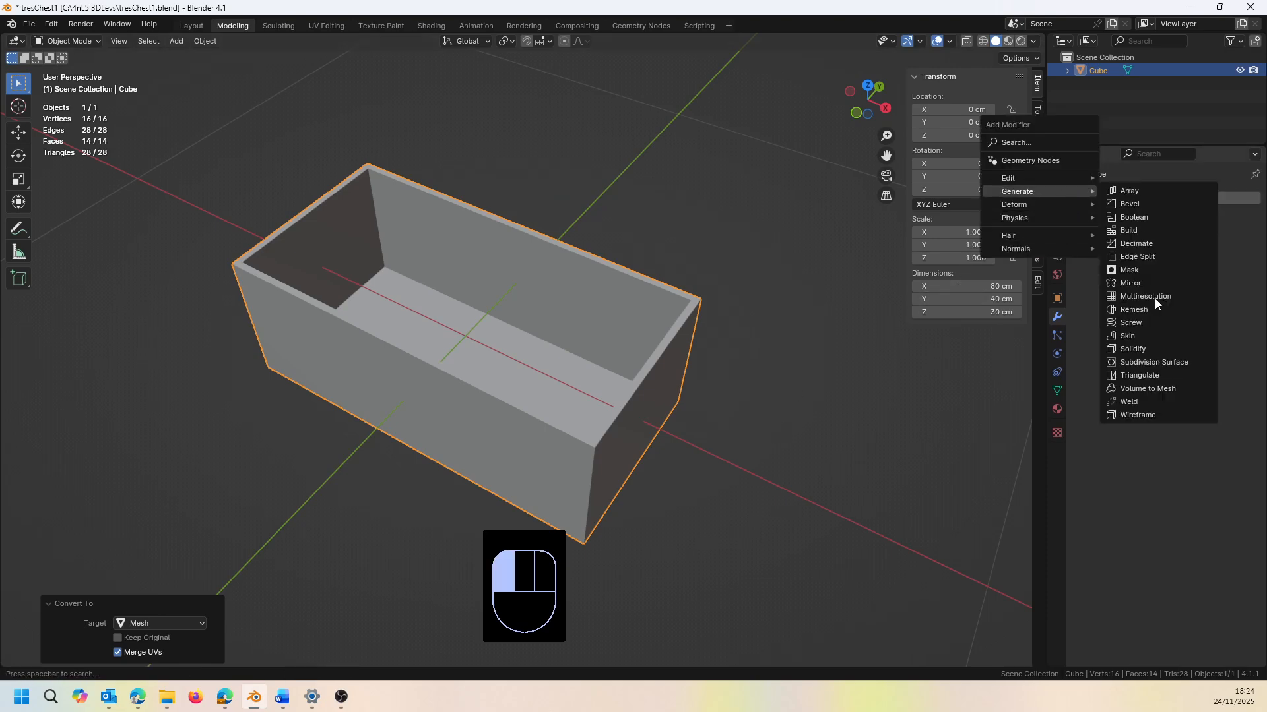
pyautogui.click(1136, 349)
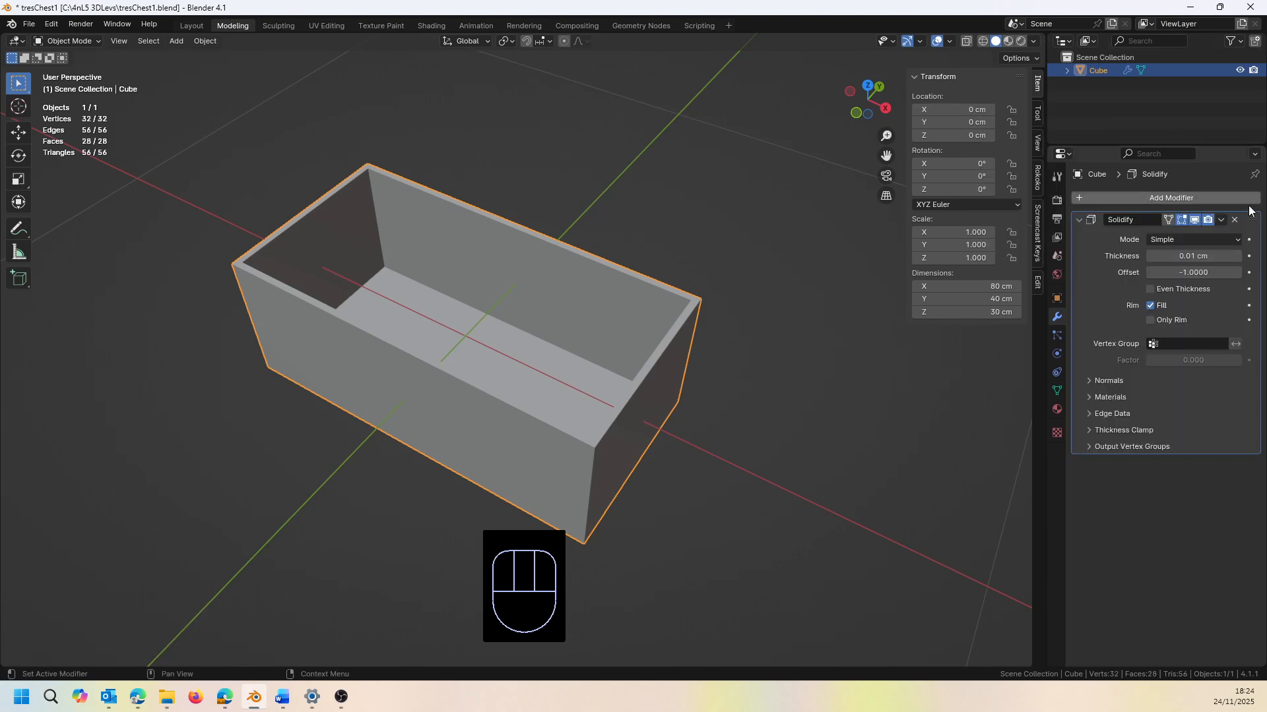
pyautogui.click(1222, 221)
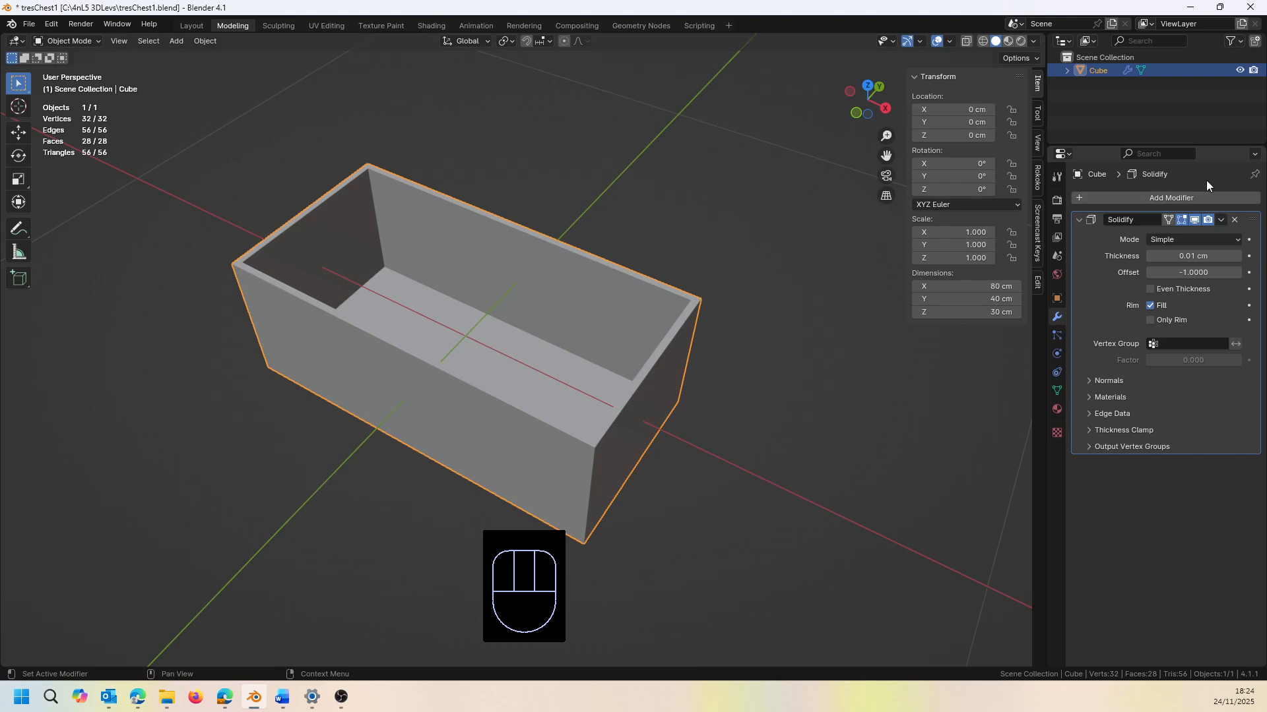
pyautogui.click(1234, 219)
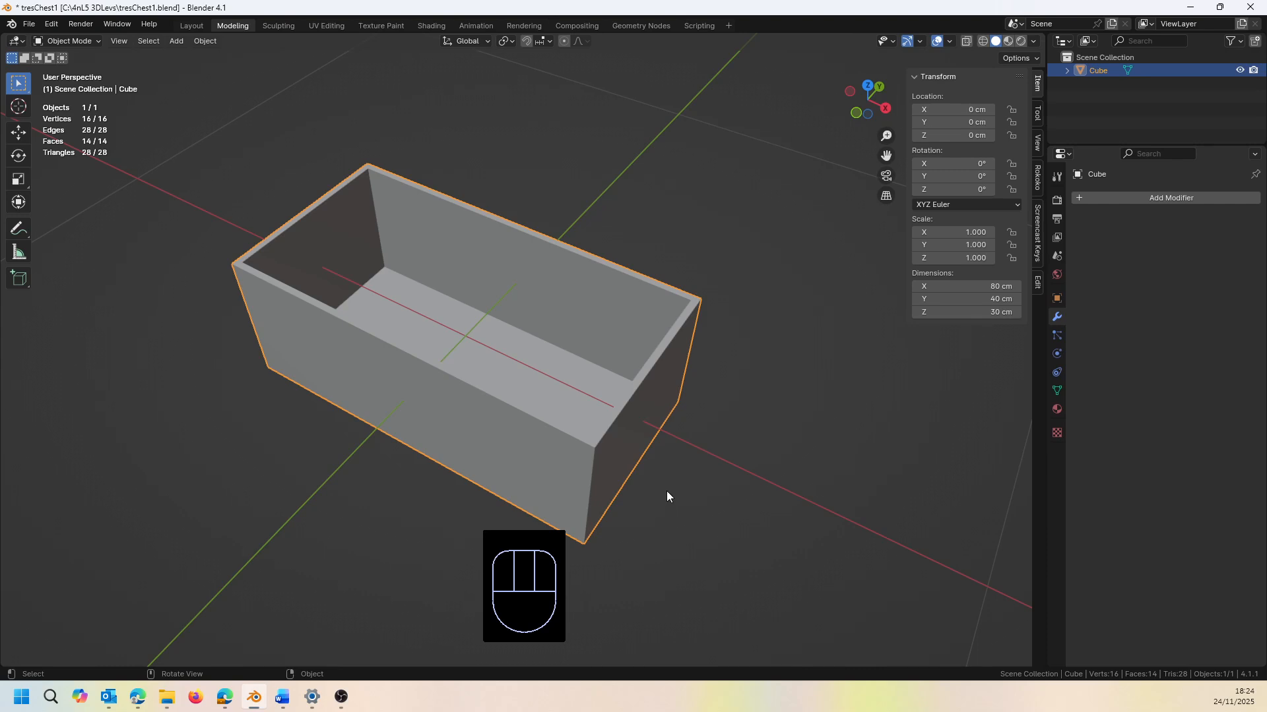
# Enter Edit Mode on the box and select its four outer side faces
pyautogui.moveTo(681, 523); pyautogui.dragTo(656, 455, button='middle')
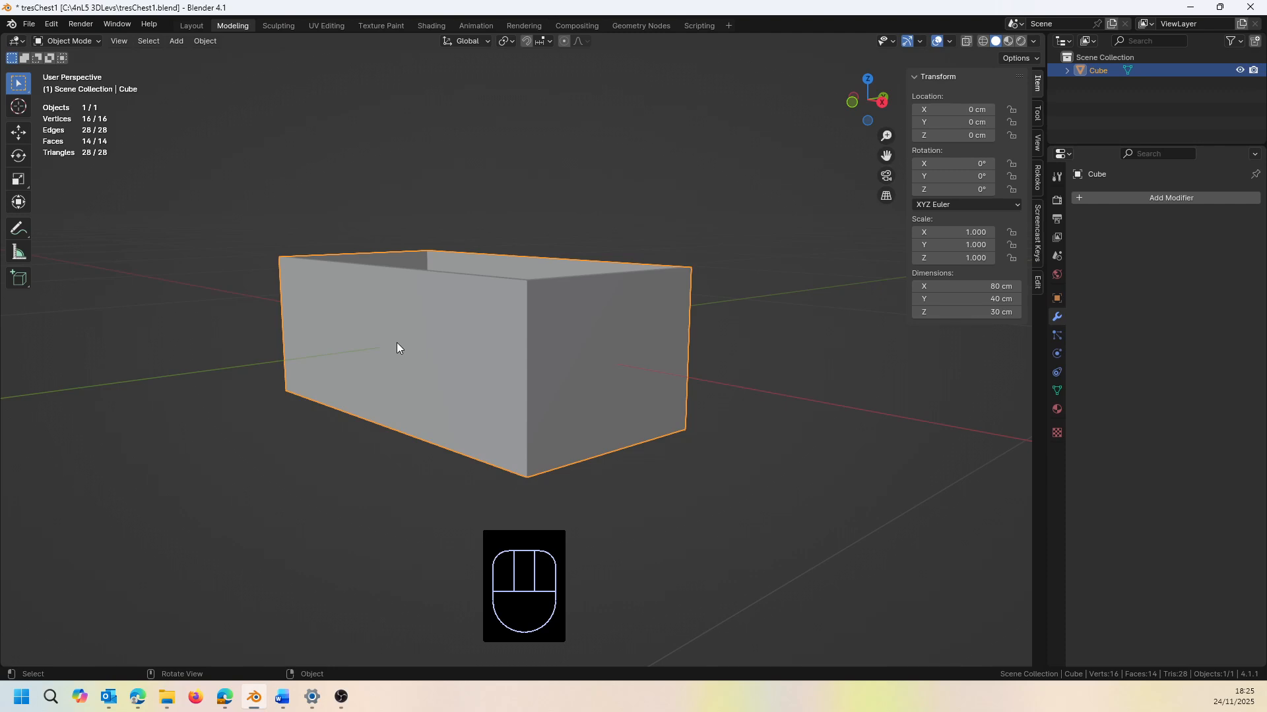
pyautogui.press('Tab')
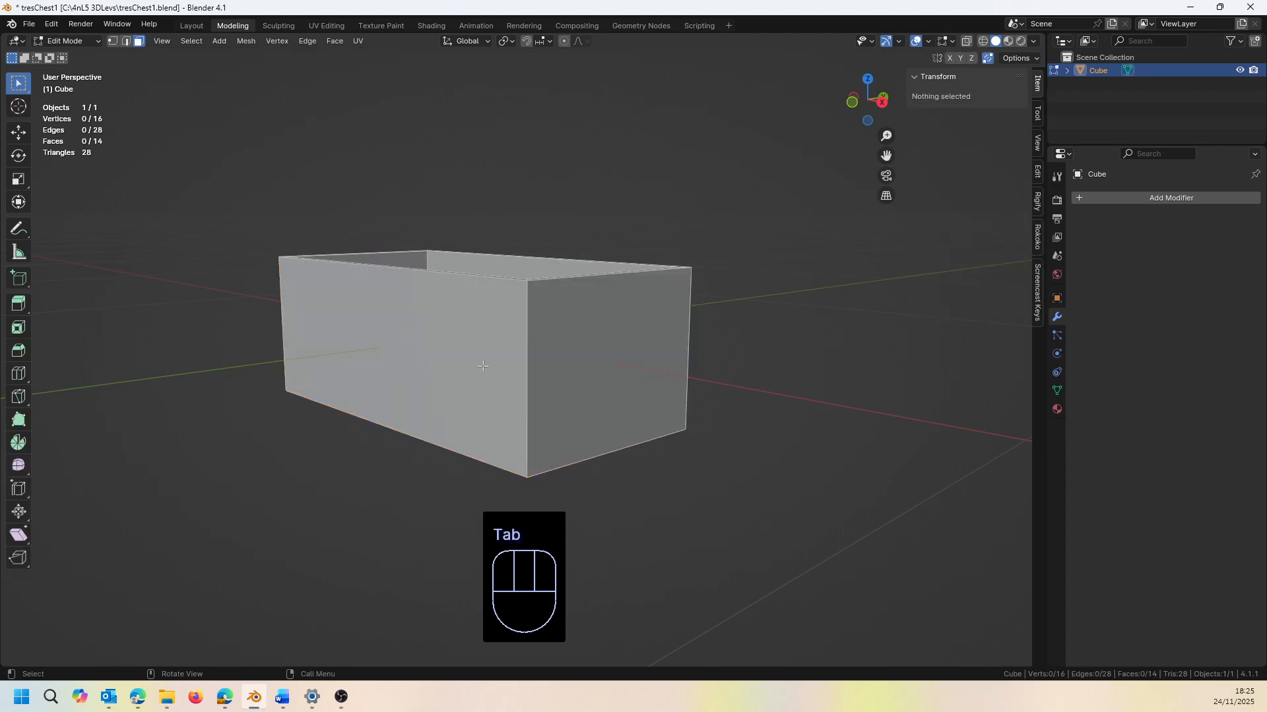
pyautogui.moveTo(485, 338); pyautogui.dragTo(523, 367)
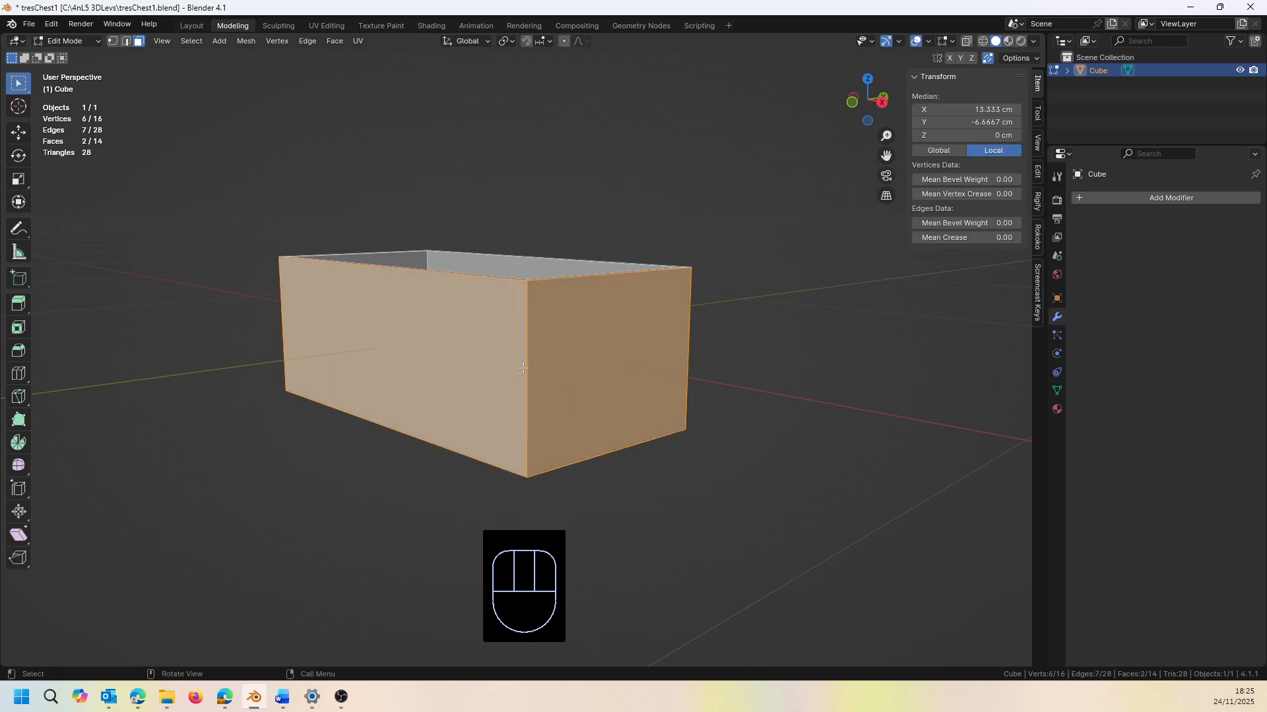
pyautogui.moveTo(588, 365); pyautogui.dragTo(275, 356, button='middle')
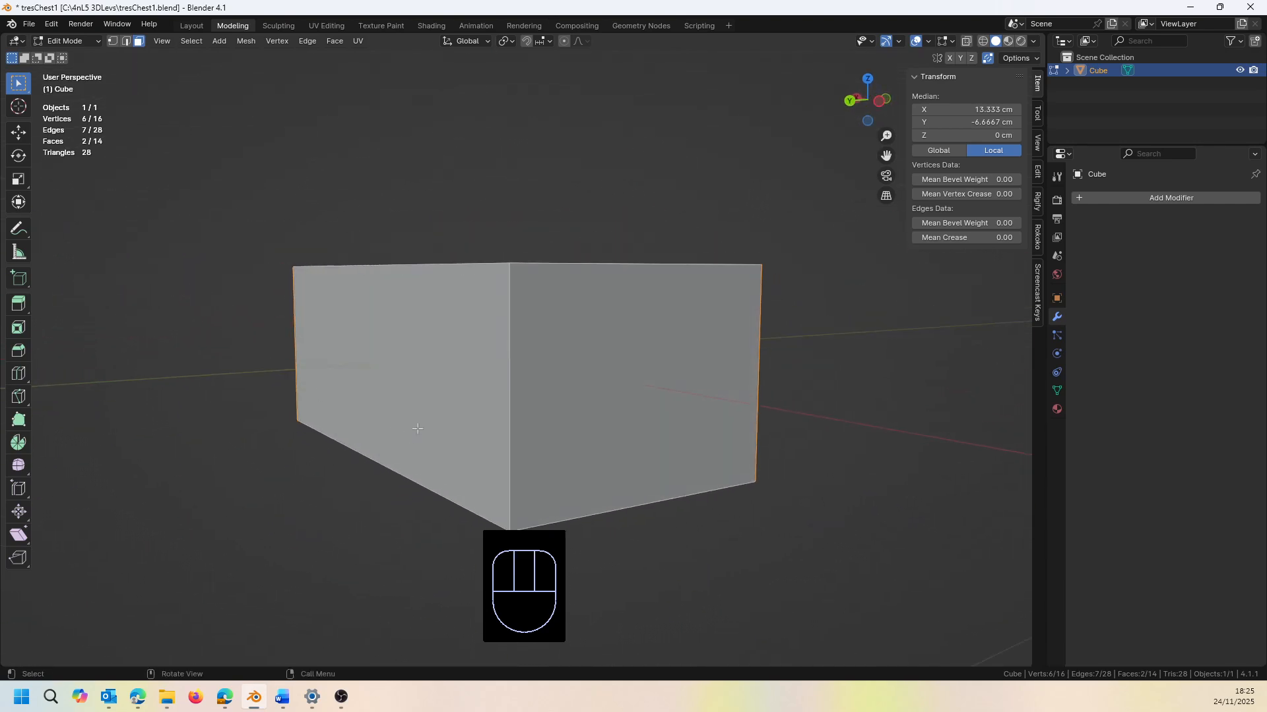
pyautogui.press('shift')
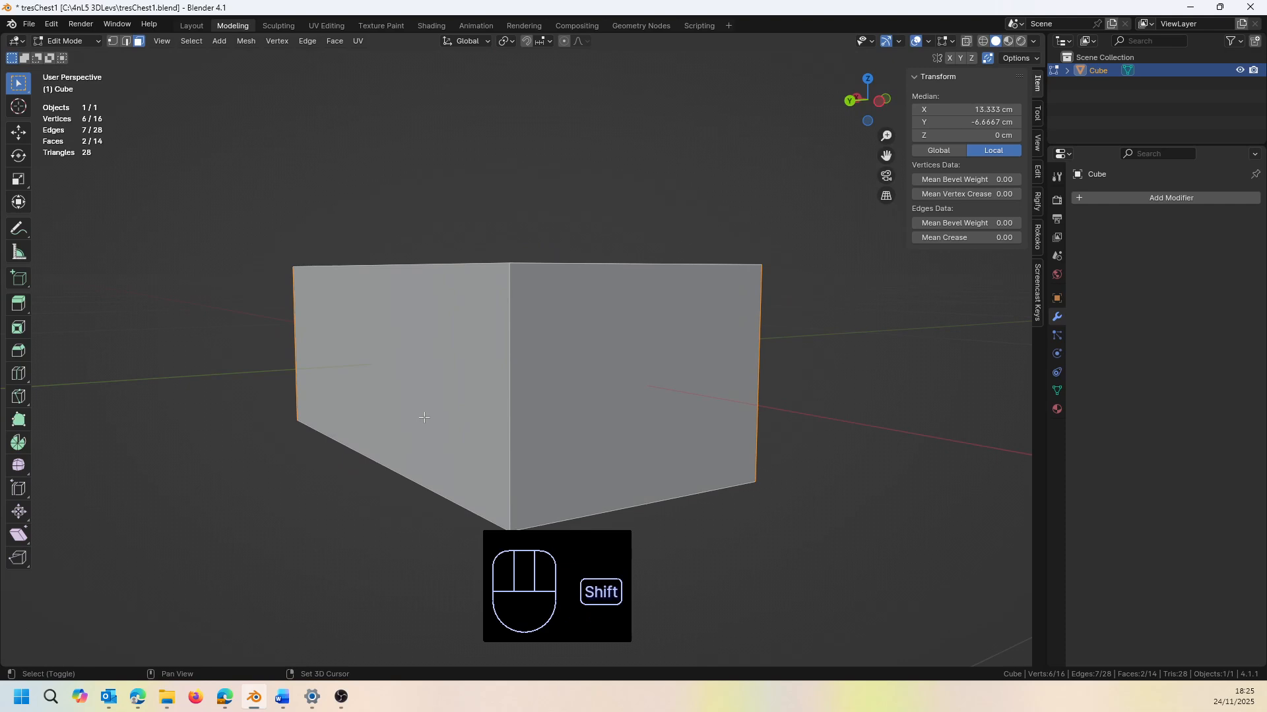
pyautogui.keyDown('shift'); pyautogui.moveTo(466, 376); pyautogui.dragTo(570, 411); pyautogui.keyUp('shift')
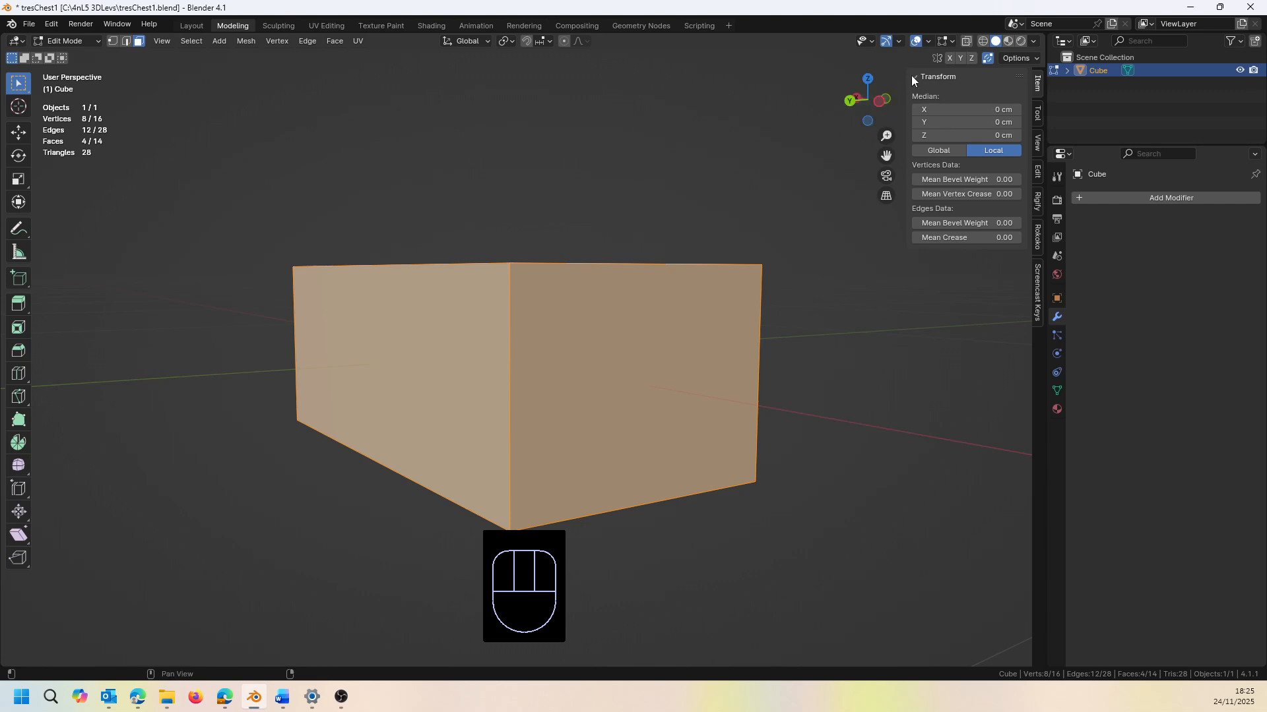
# Switch the viewport's Statistics overlay off and on again
pyautogui.click(929, 42)
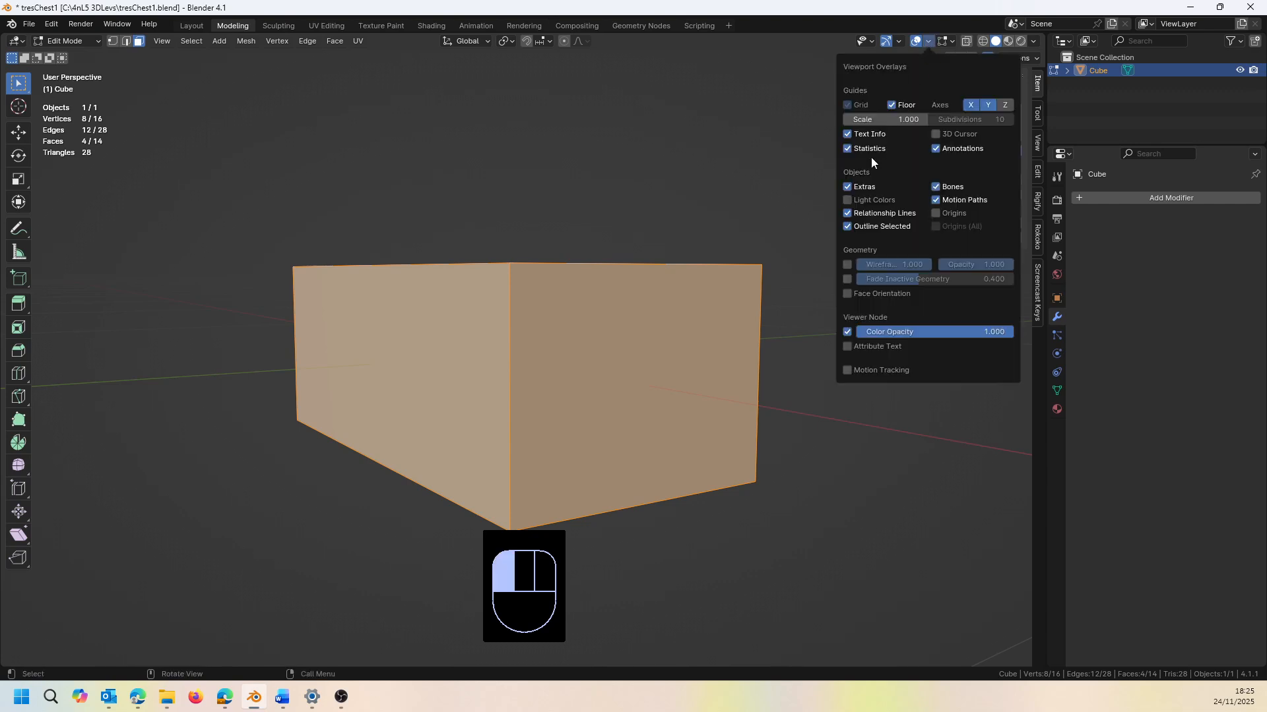
pyautogui.click(849, 149)
pyautogui.click(849, 149)
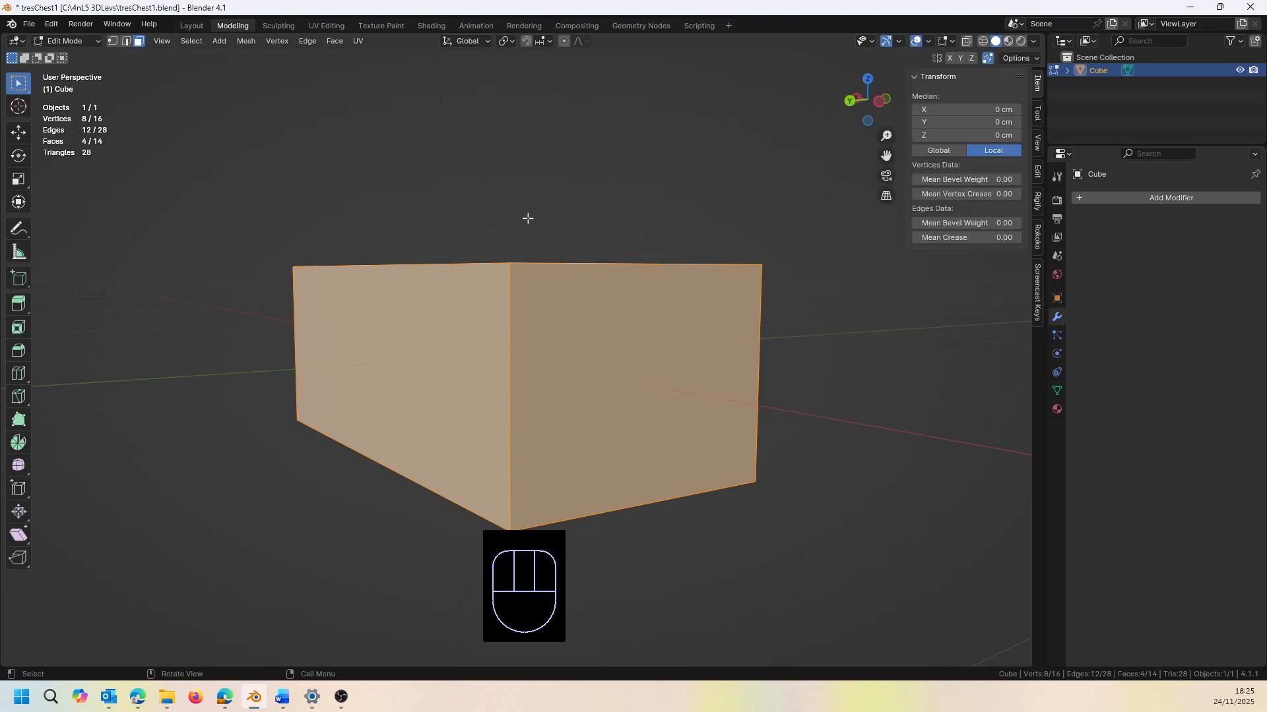
# Add a single vertical loop cut centred across the box's long front and back walls, with a slide factor of 0
pyautogui.moveTo(533, 208); pyautogui.dragTo(601, 257, button='middle')
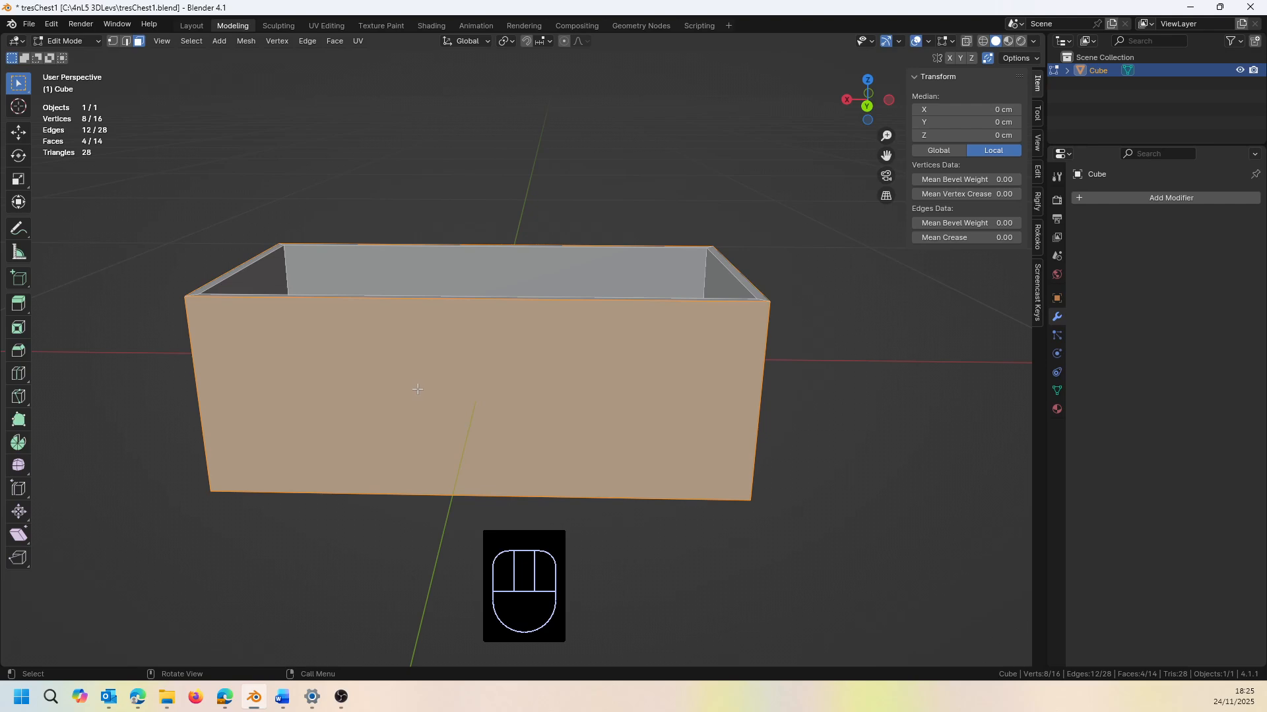
pyautogui.hotkey('ctrl', 'r')
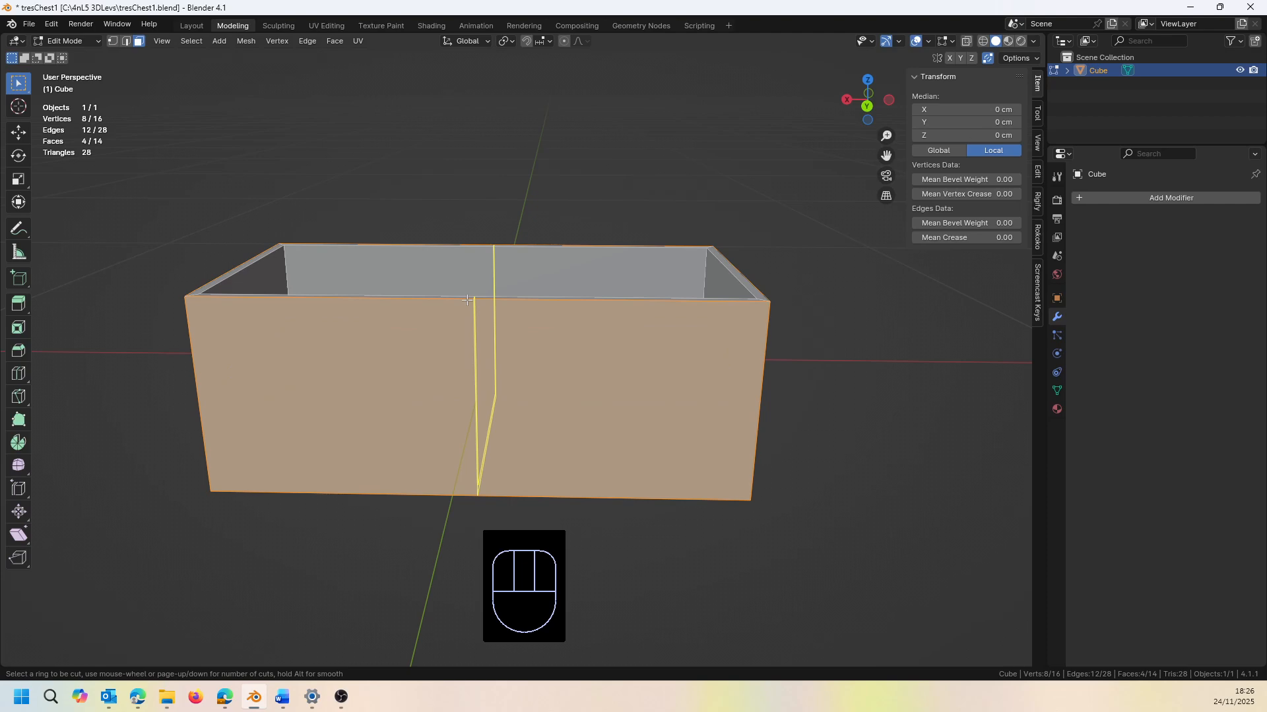
pyautogui.click(468, 301)
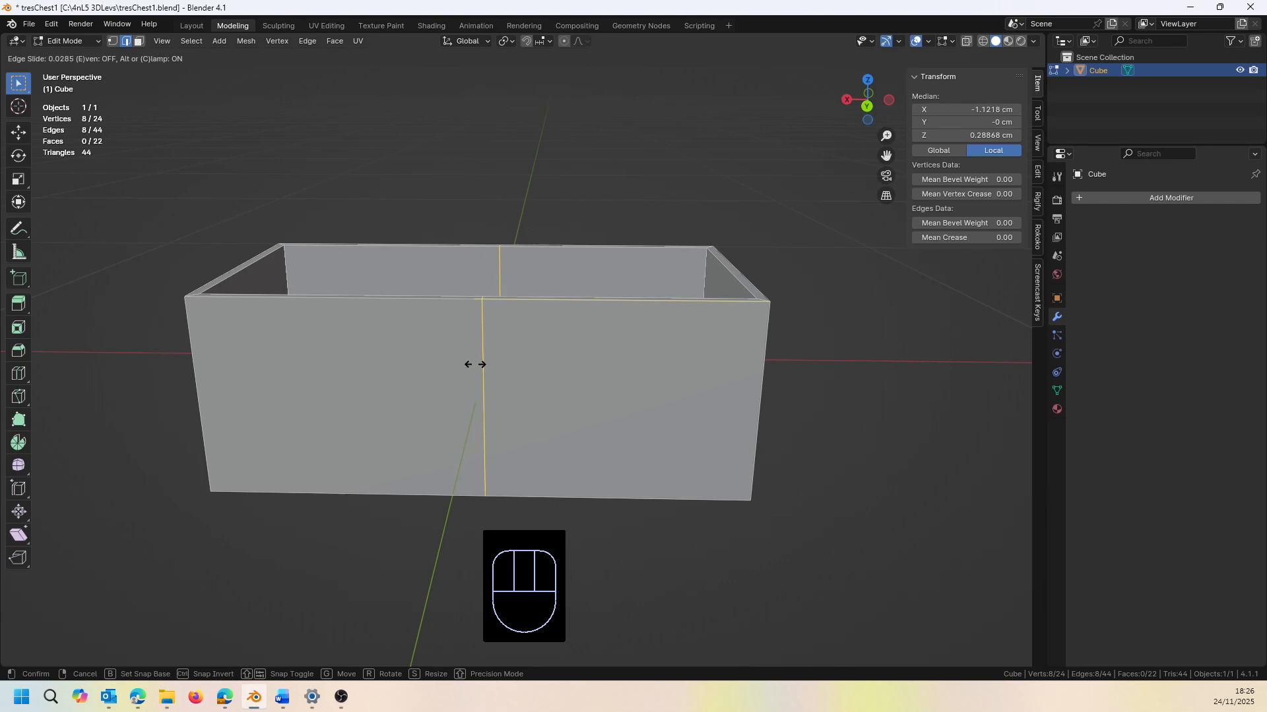
pyautogui.rightClick(479, 354)
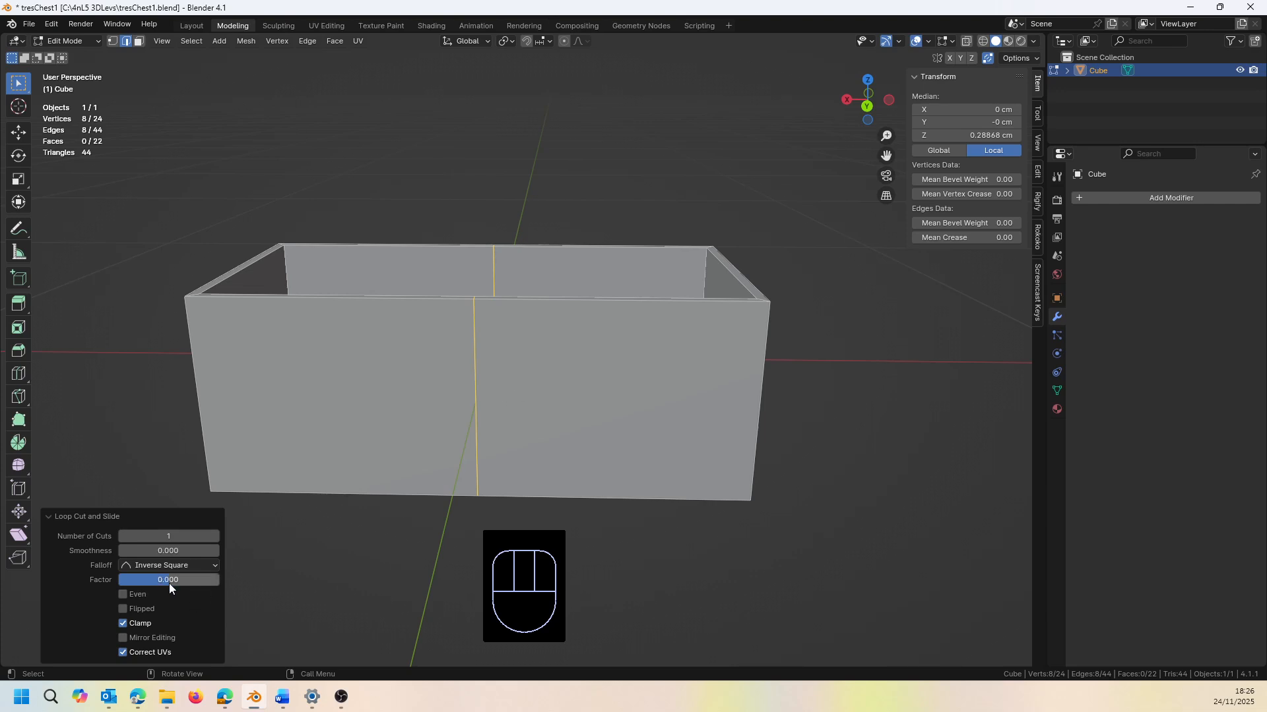
pyautogui.moveTo(169, 583)
pyautogui.mouseDown()
pyautogui.moveTo(184, 583)
pyautogui.moveTo(169, 583)
pyautogui.mouseUp()
# Switch to face selection and select all six outer side faces around the box
pyautogui.press('3')
pyautogui.moveTo(804, 398); pyautogui.dragTo(727, 365, button='middle')
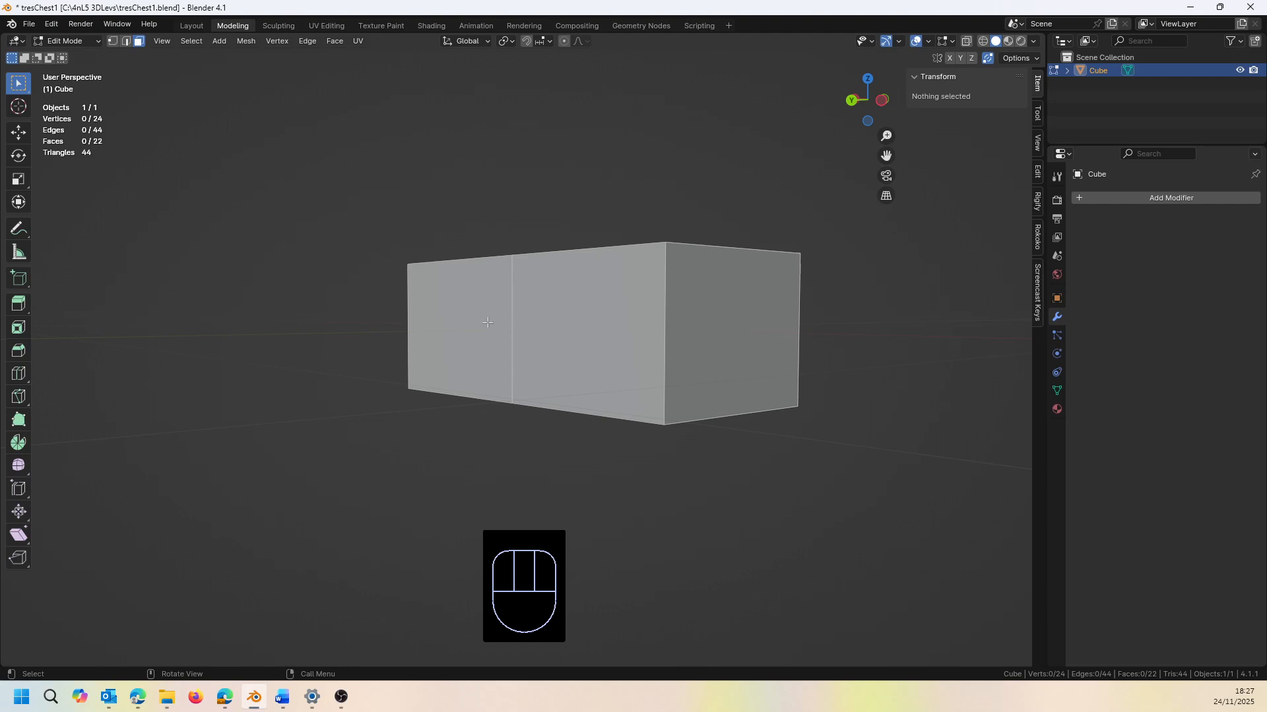
pyautogui.moveTo(487, 322); pyautogui.dragTo(717, 339)
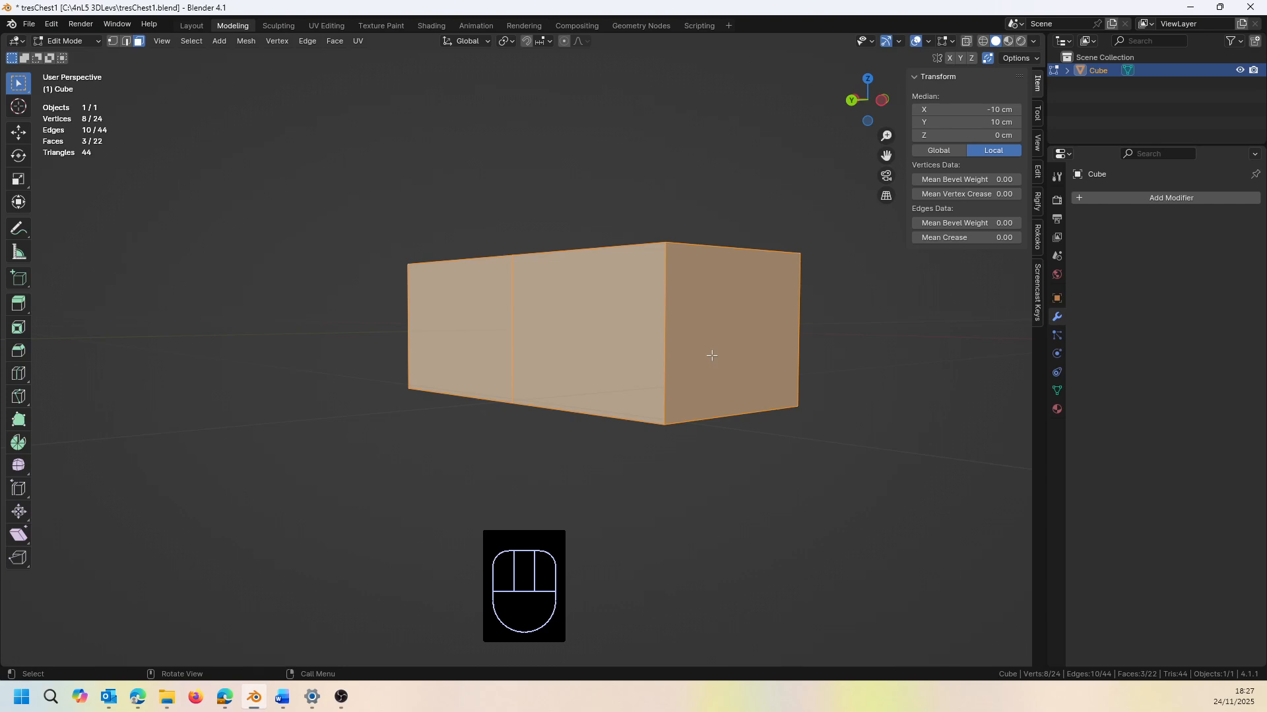
pyautogui.moveTo(719, 341); pyautogui.dragTo(437, 358, button='middle')
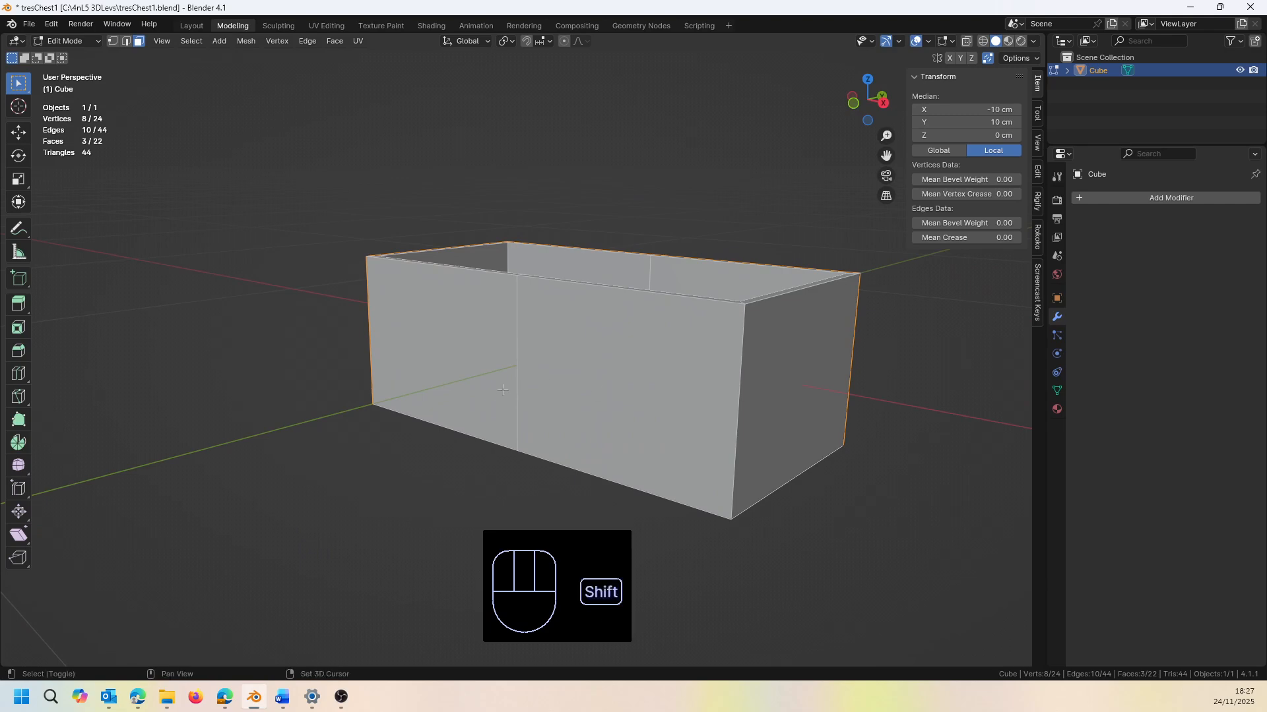
pyautogui.keyDown('shift'); pyautogui.moveTo(503, 390); pyautogui.dragTo(799, 368); pyautogui.keyUp('shift')
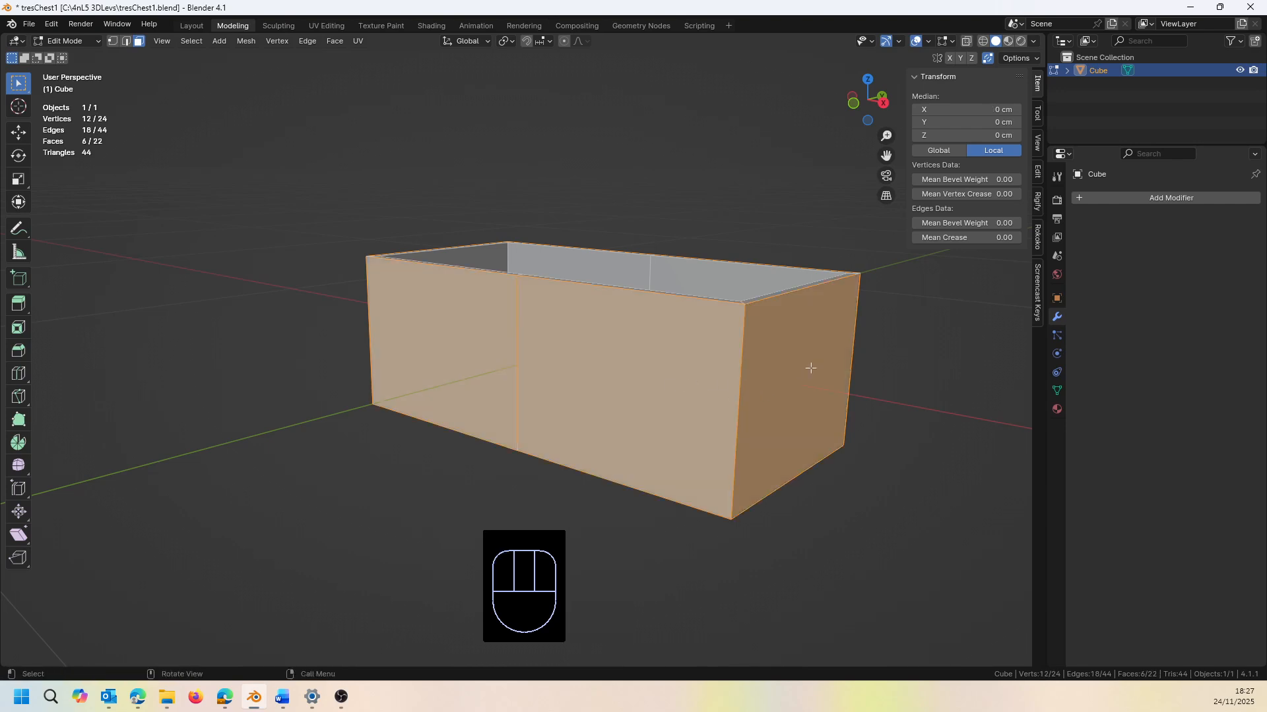
# Inset the six selected outer side faces individually with a thickness of 3 cm
pyautogui.moveTo(738, 320); pyautogui.dragTo(854, 184, button='middle')
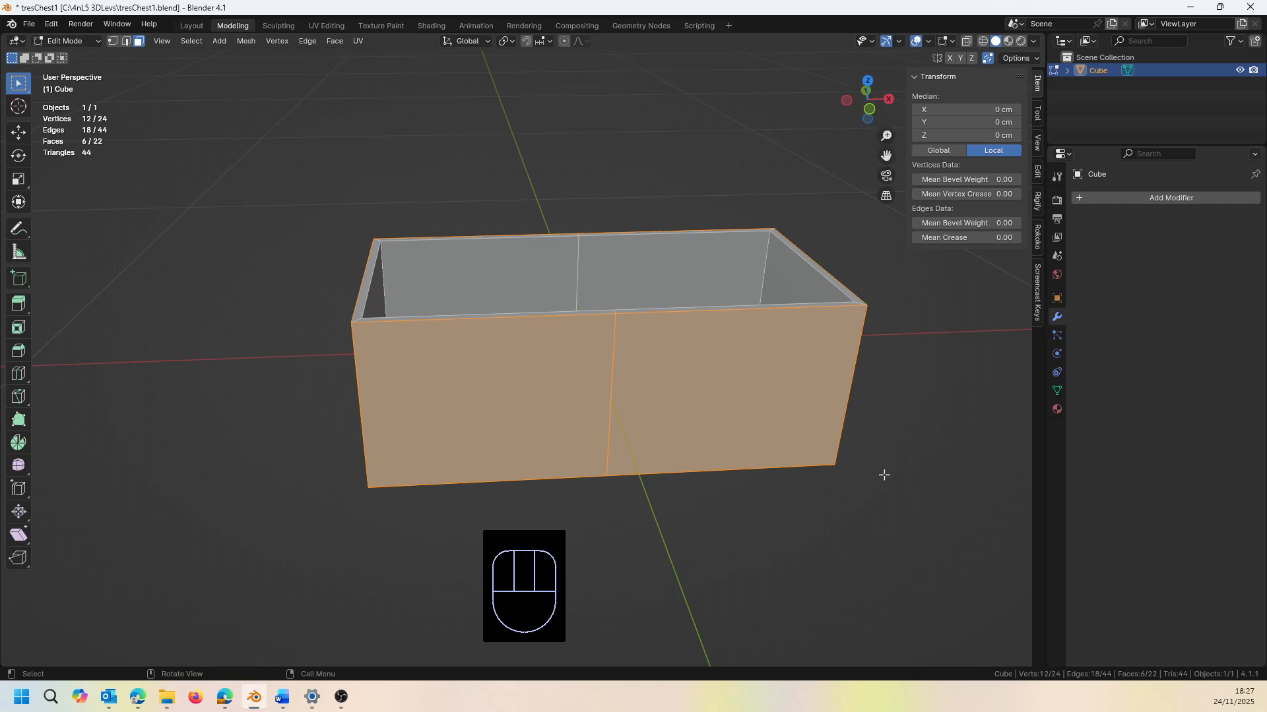
pyautogui.moveTo(890, 469); pyautogui.dragTo(853, 452, button='middle')
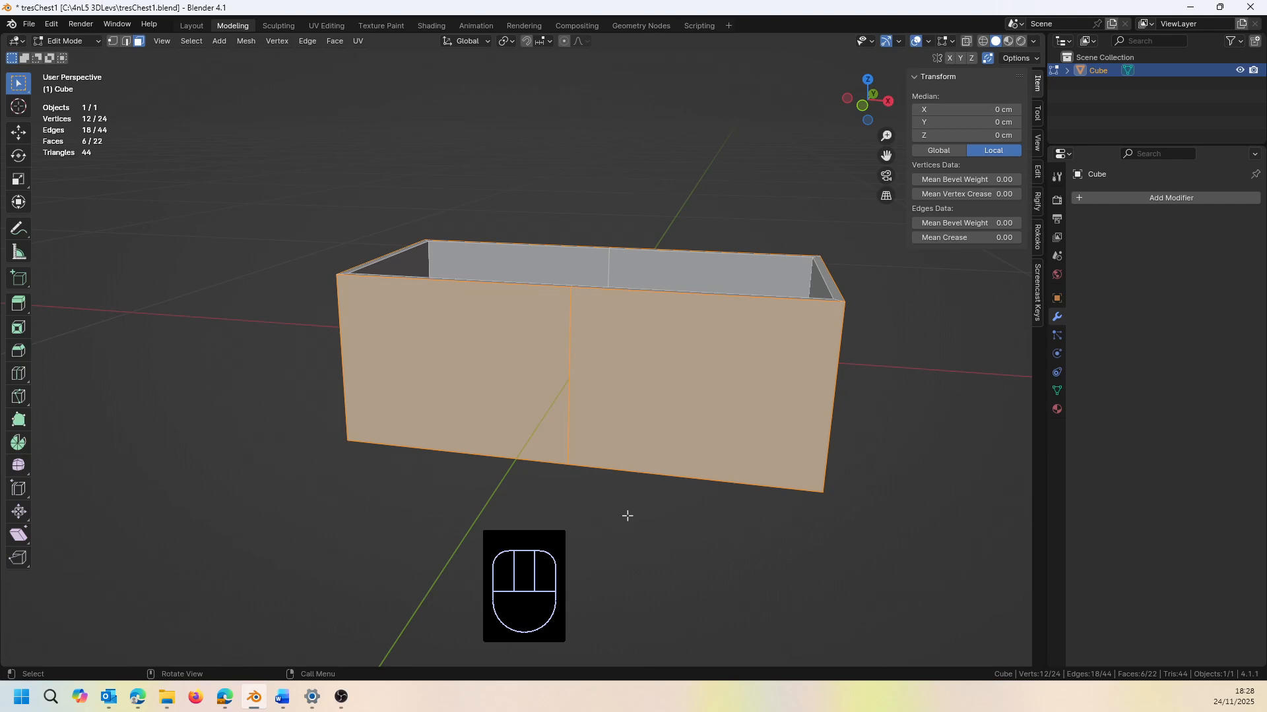
pyautogui.press('i')
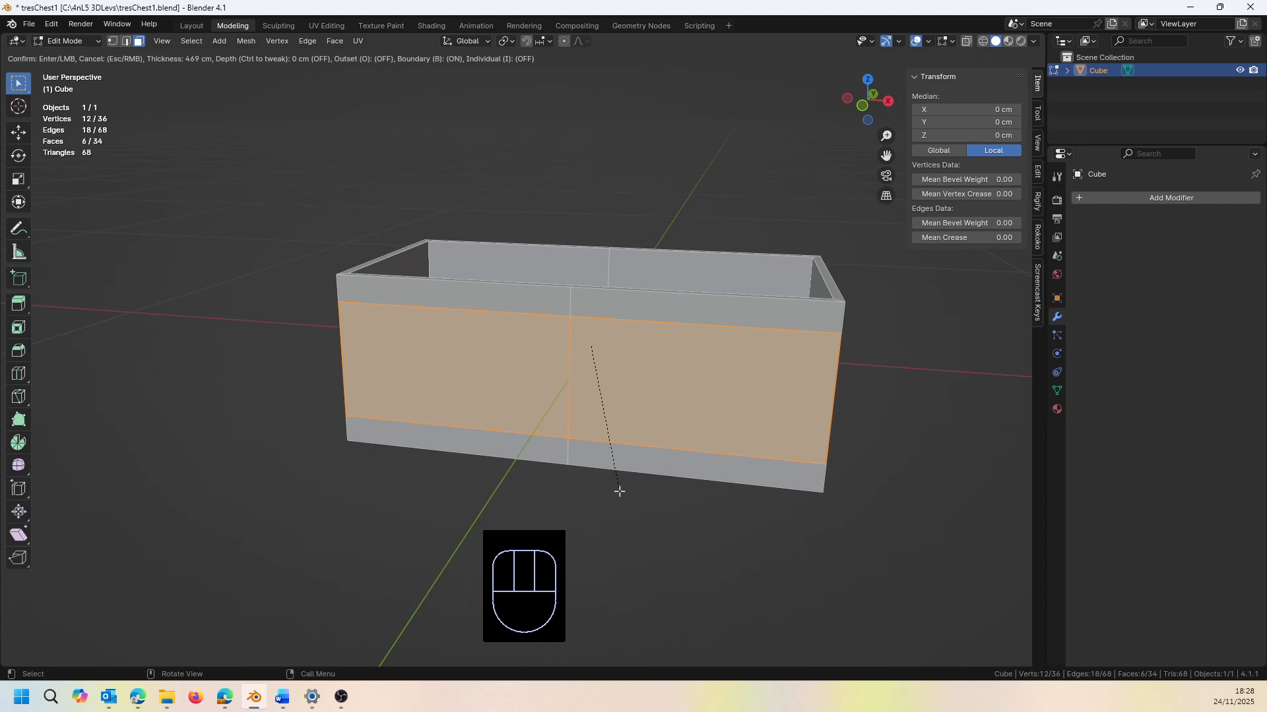
pyautogui.press('i')
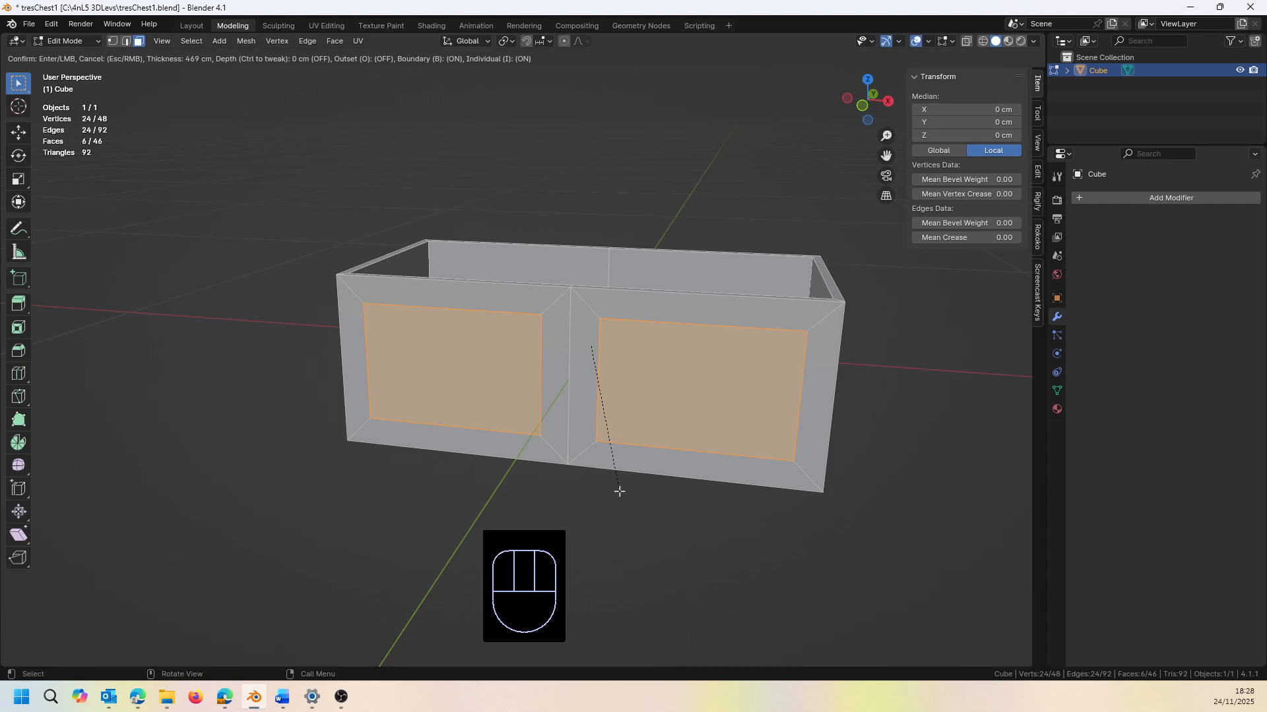
pyautogui.write('3')
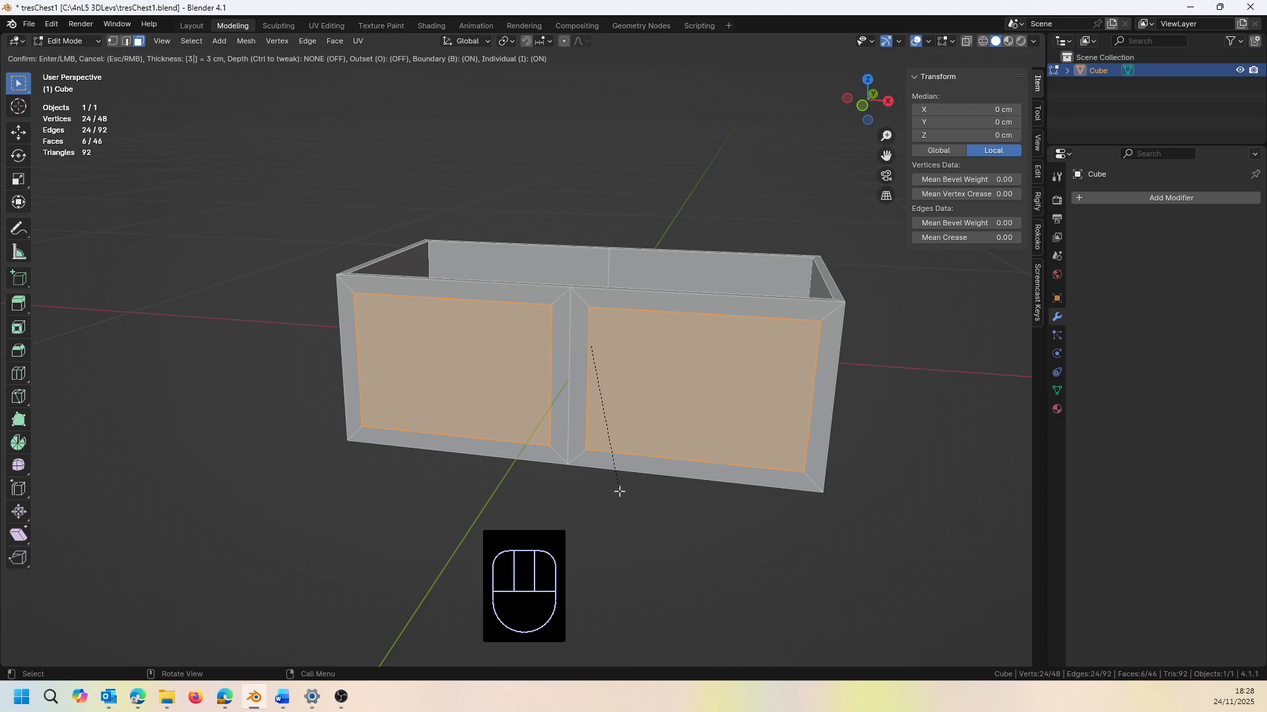
pyautogui.click(618, 491)
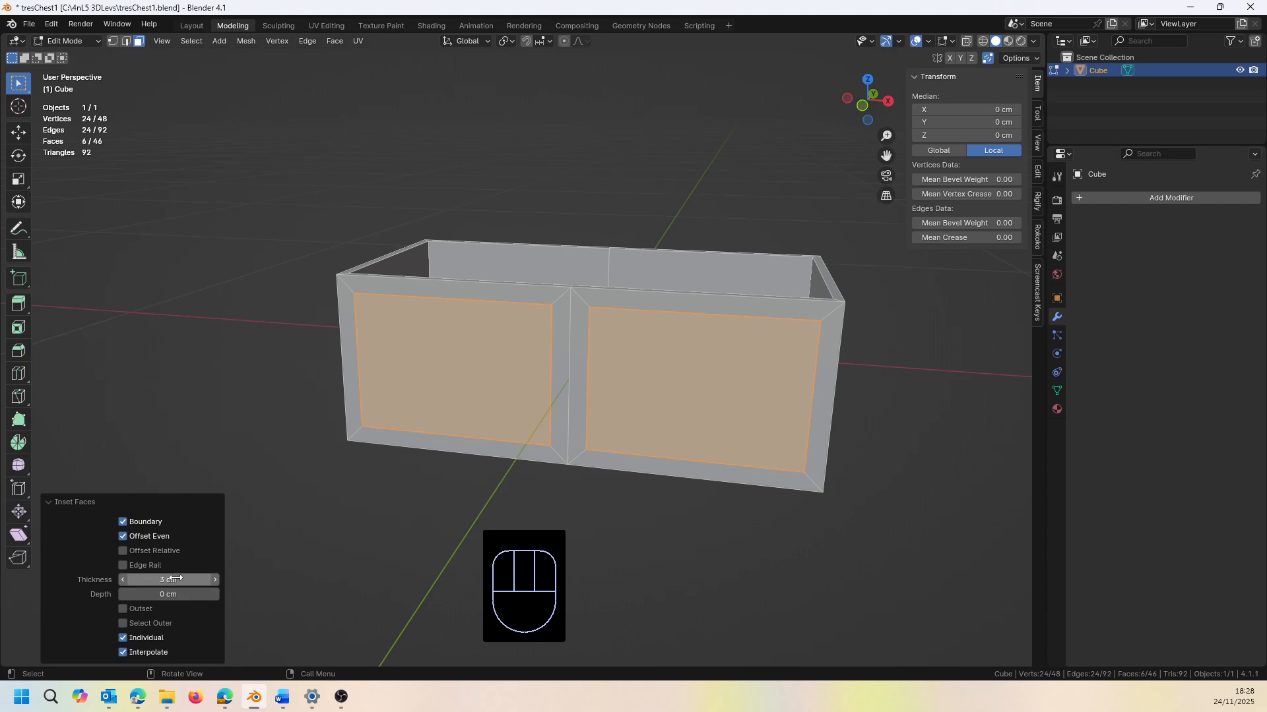
pyautogui.click(122, 638)
pyautogui.click(147, 639)
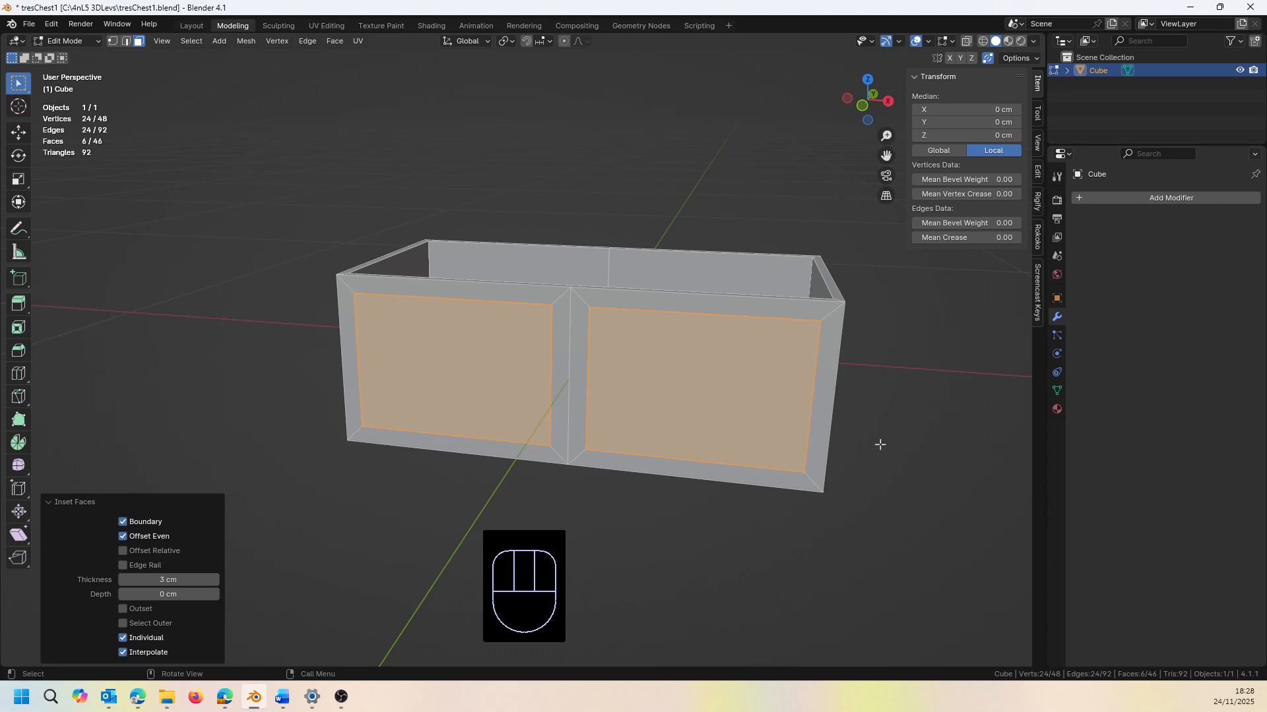
# Extrude the six inset panel faces along their normals by -1 cm to recess them into the walls
pyautogui.moveTo(885, 438); pyautogui.dragTo(858, 446, button='middle')
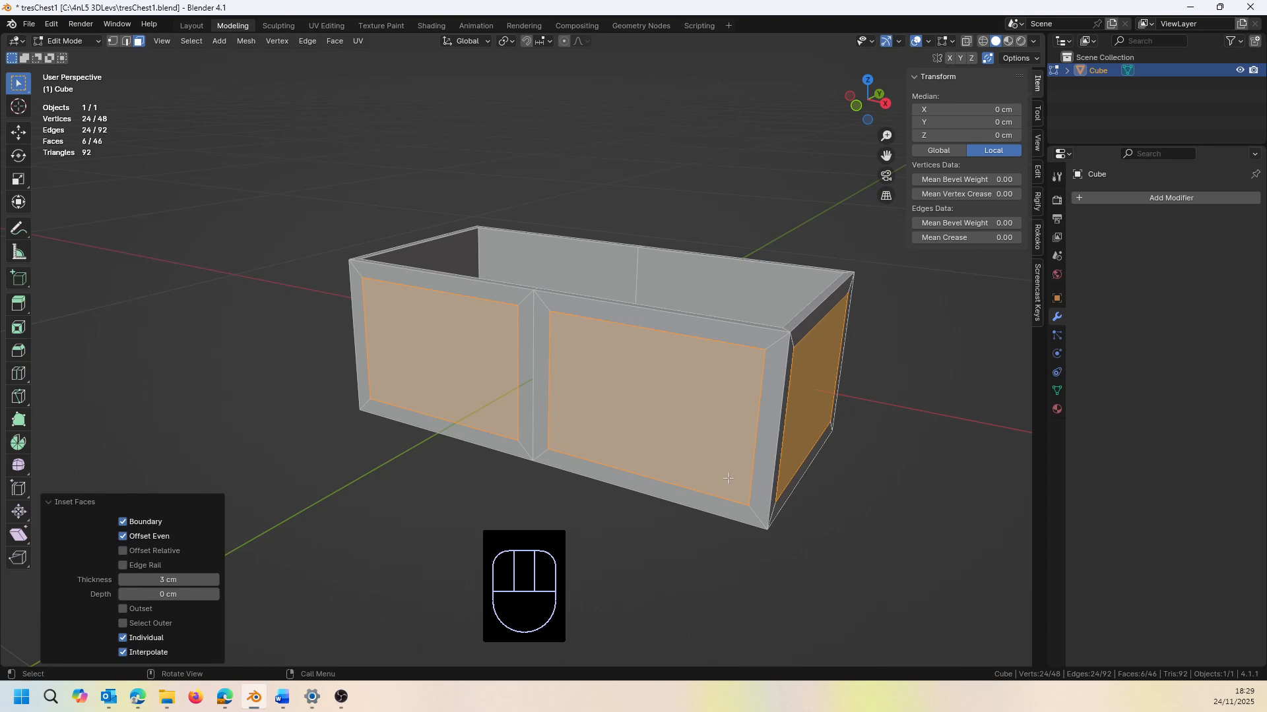
pyautogui.rightClick(642, 401)
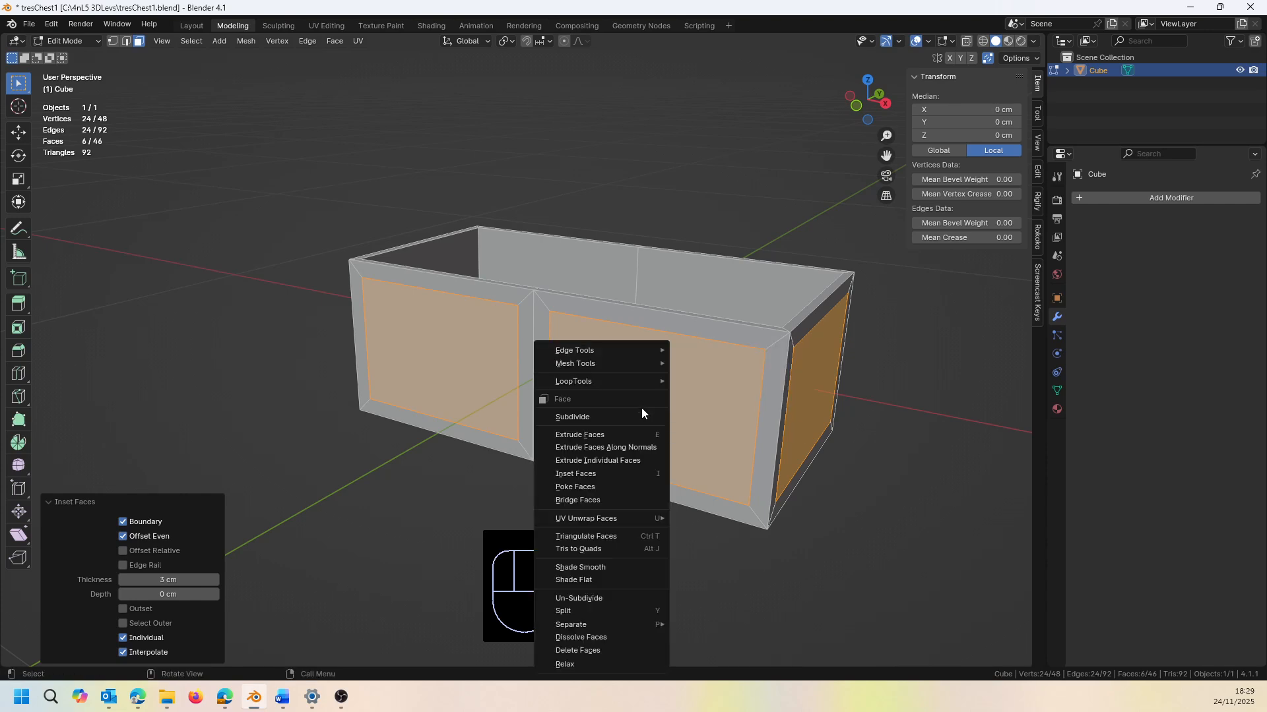
pyautogui.rightClick(628, 449)
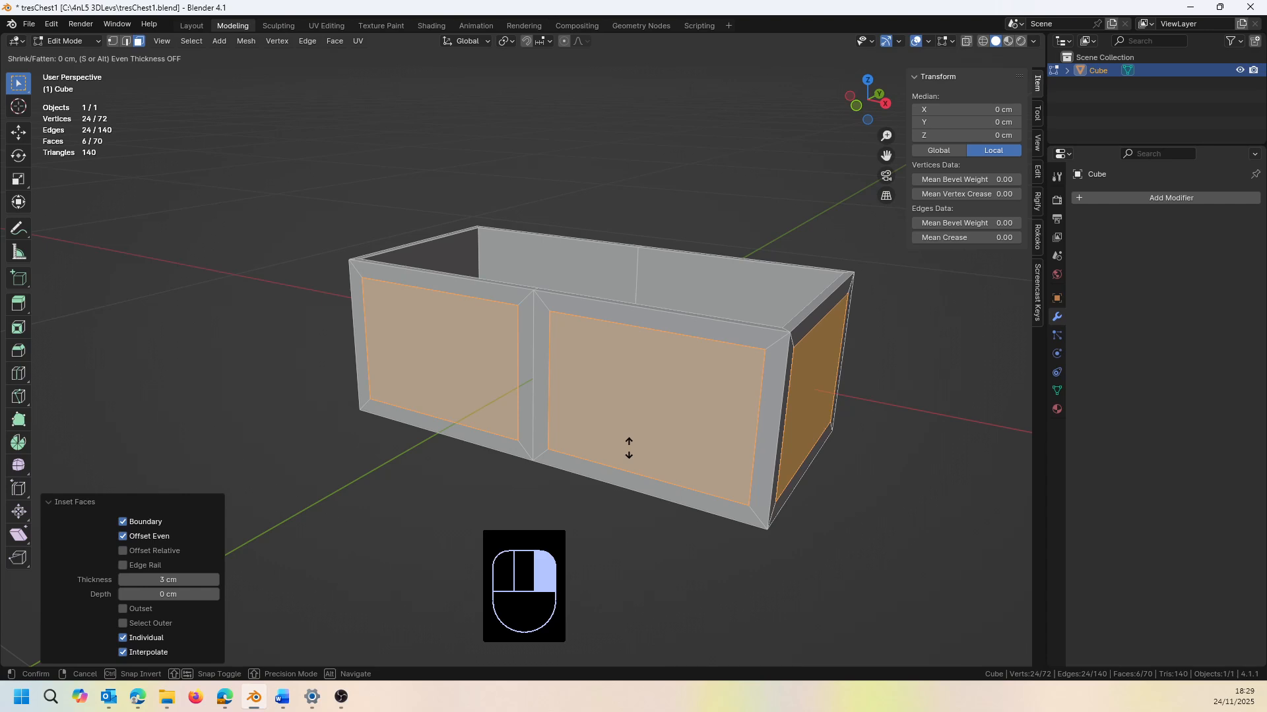
pyautogui.write('-1')
pyautogui.press('Return')
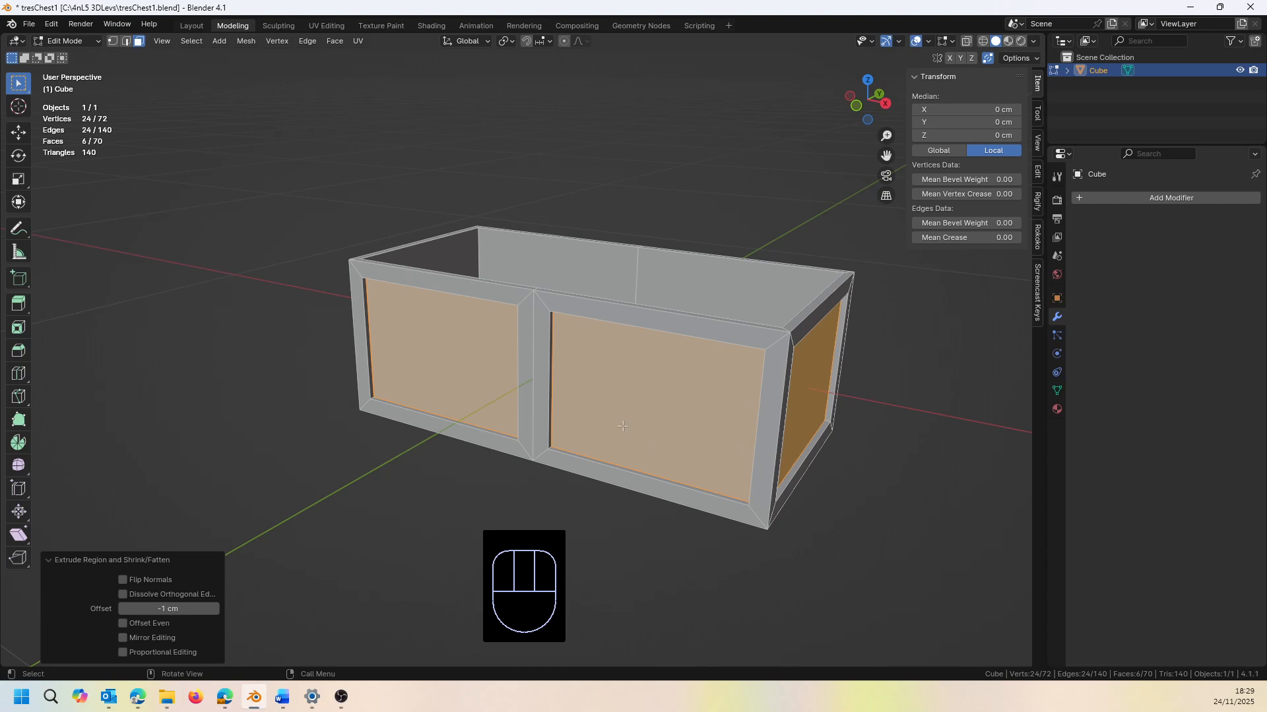
pyautogui.scroll(4, 734, 505)
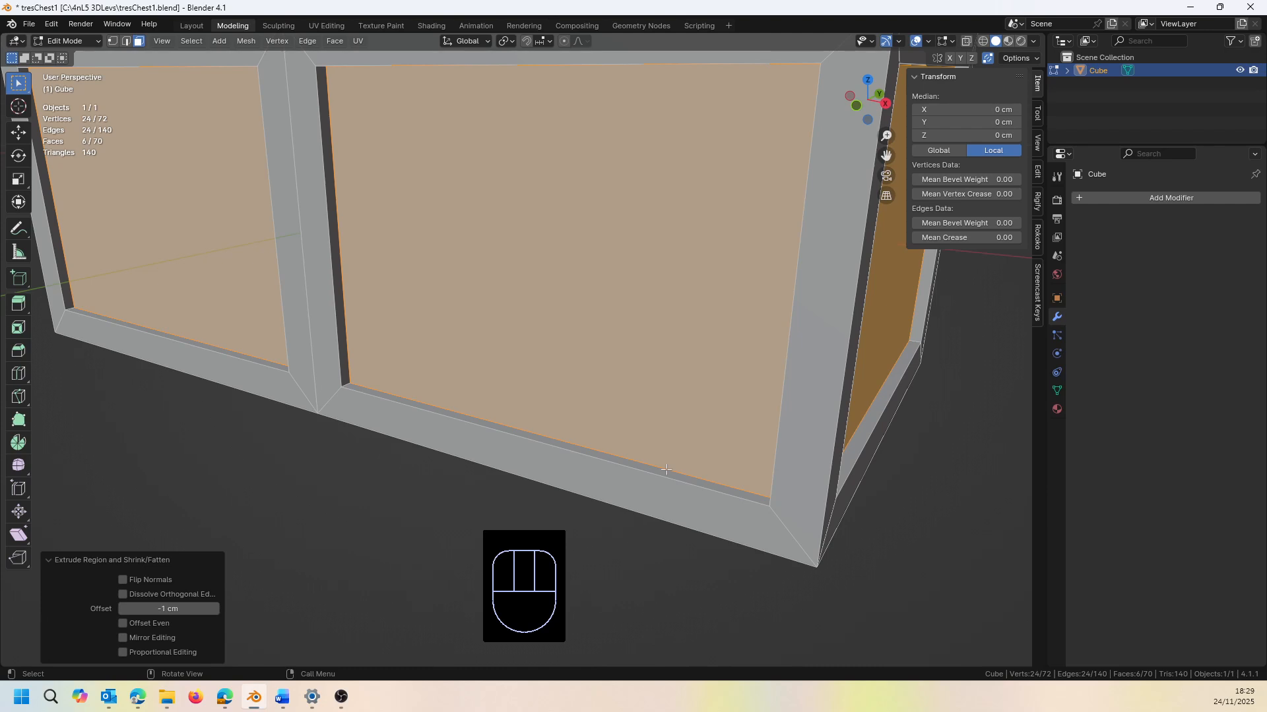
pyautogui.scroll(-1, 666, 469)
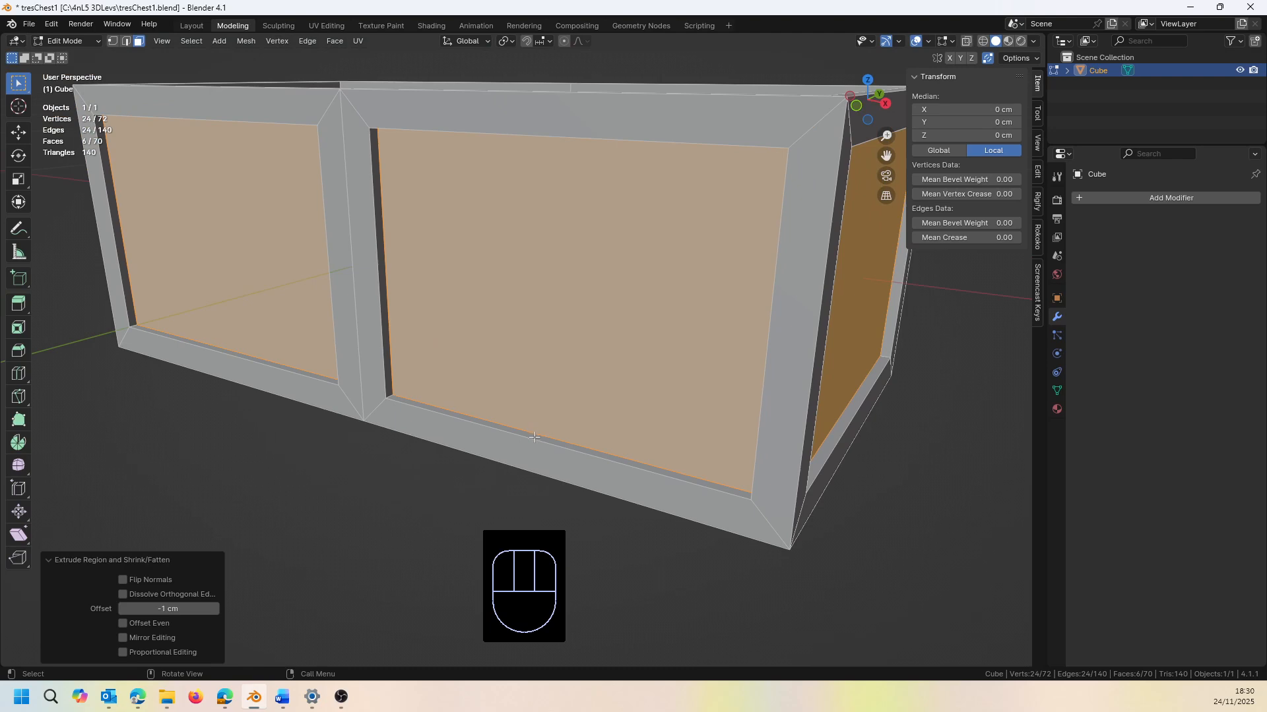
pyautogui.scroll(-4, 535, 437)
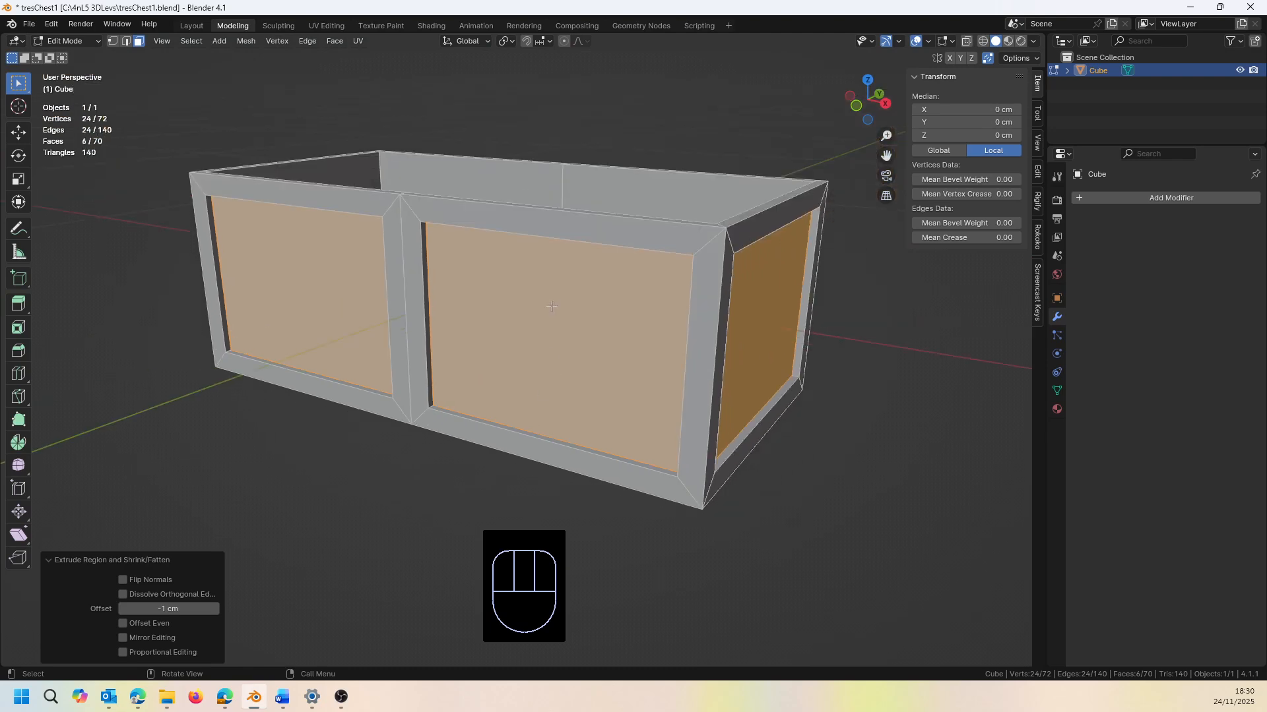
pyautogui.moveTo(551, 306); pyautogui.dragTo(767, 394, button='middle')
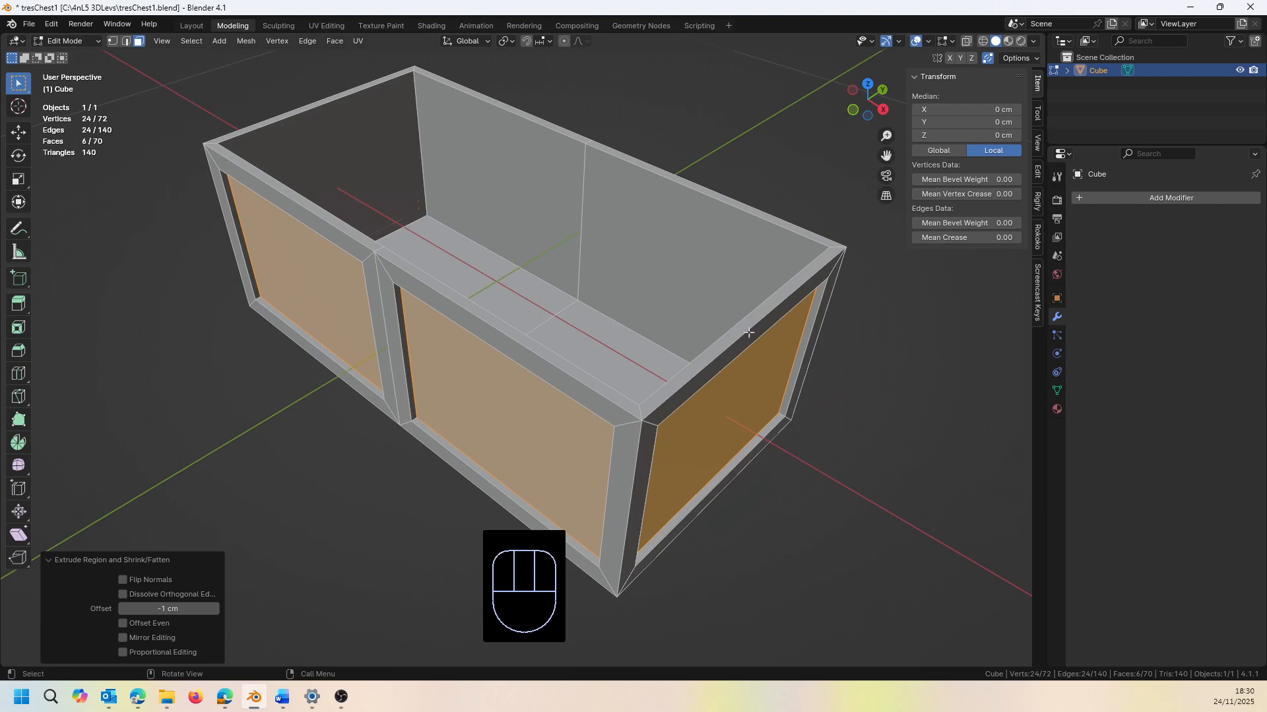
pyautogui.moveTo(749, 333)
pyautogui.mouseDown(button='middle')
pyautogui.moveTo(778, 344)
pyautogui.moveTo(713, 290)
pyautogui.moveTo(768, 320)
pyautogui.moveTo(727, 314)
pyautogui.moveTo(763, 318)
pyautogui.moveTo(670, 347)
pyautogui.moveTo(760, 344)
pyautogui.mouseUp(button='middle')
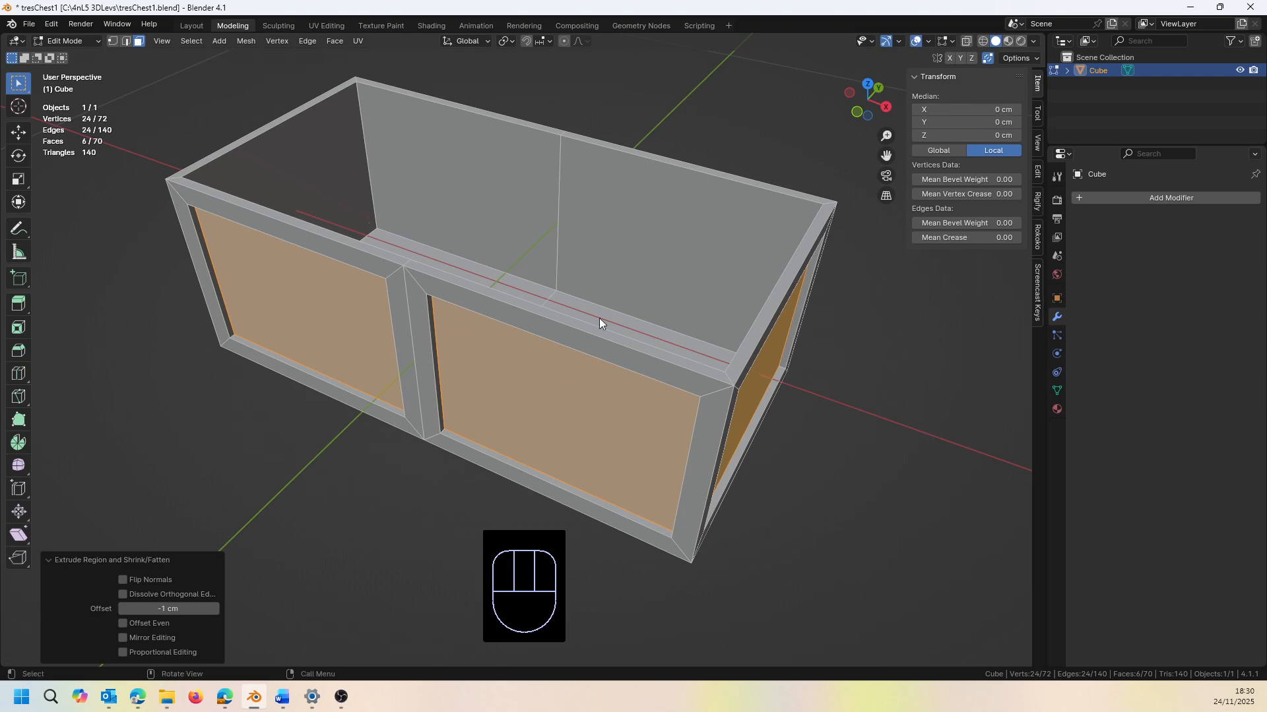
pyautogui.click(969, 123)
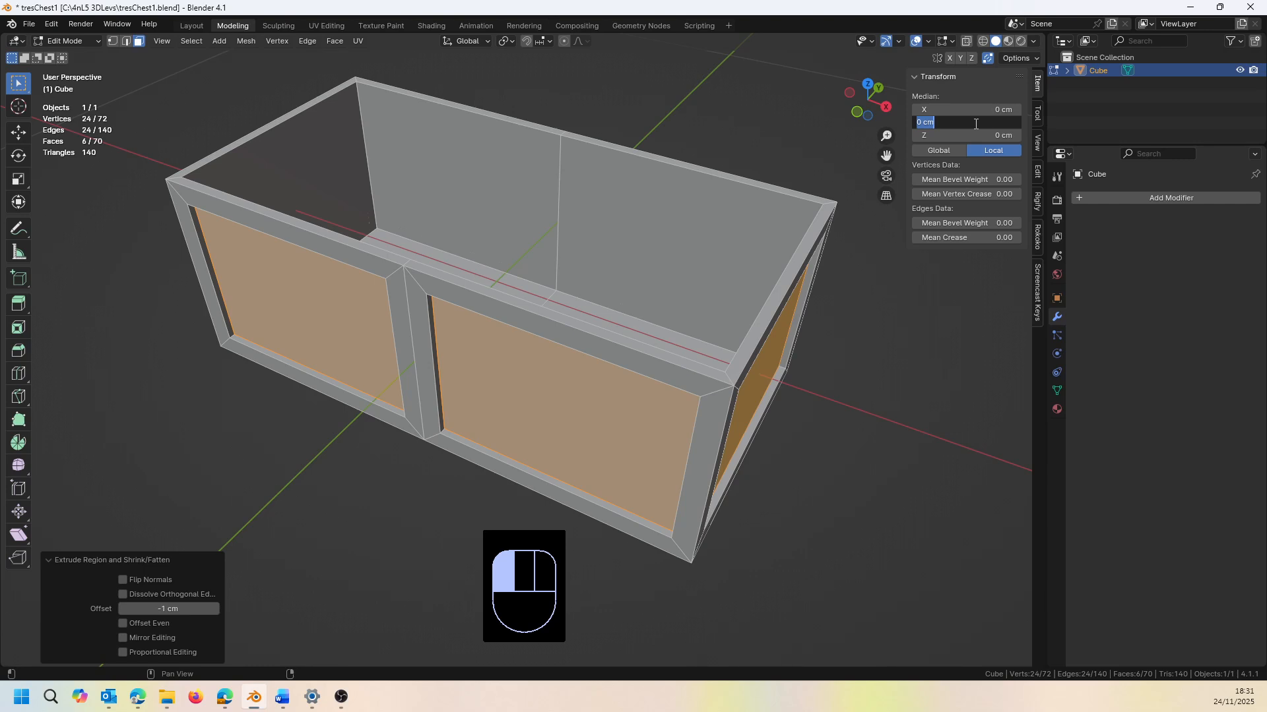
pyautogui.write('-20')
pyautogui.press('Tab')
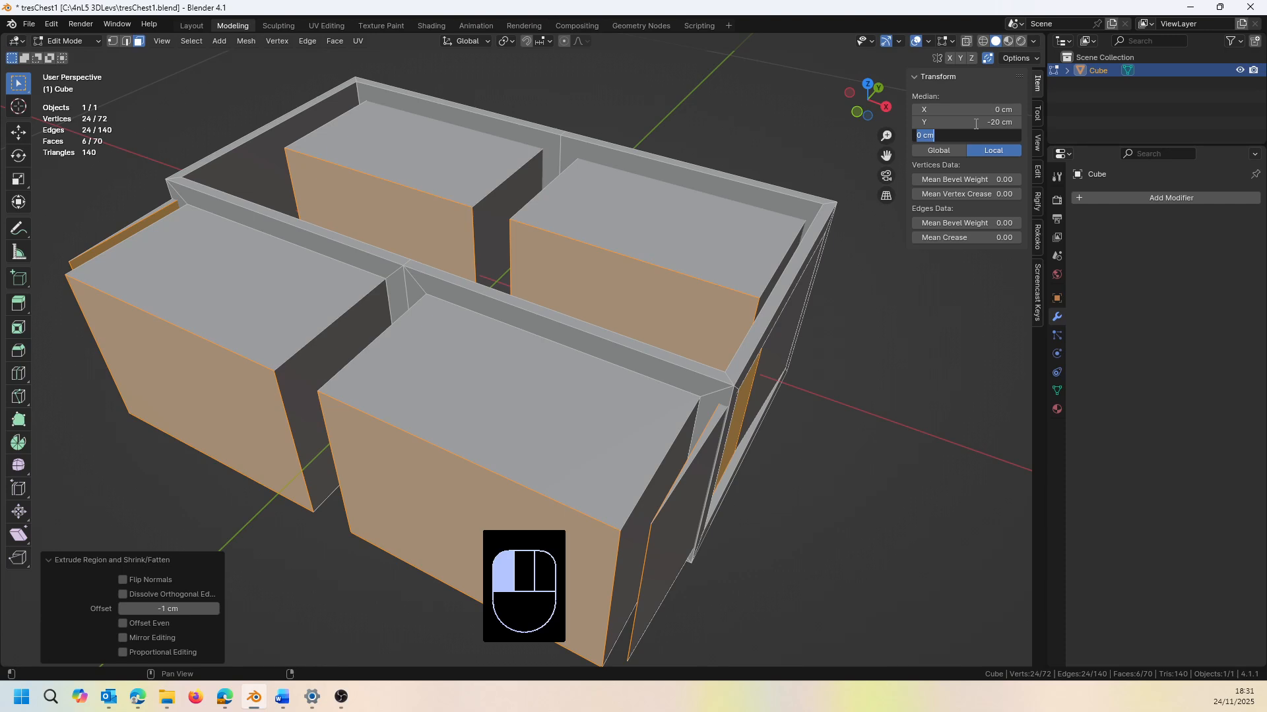
pyautogui.write('-15')
pyautogui.hotkey('ctrl', 'BackSpace')
pyautogui.write('1')
pyautogui.click(976, 124)
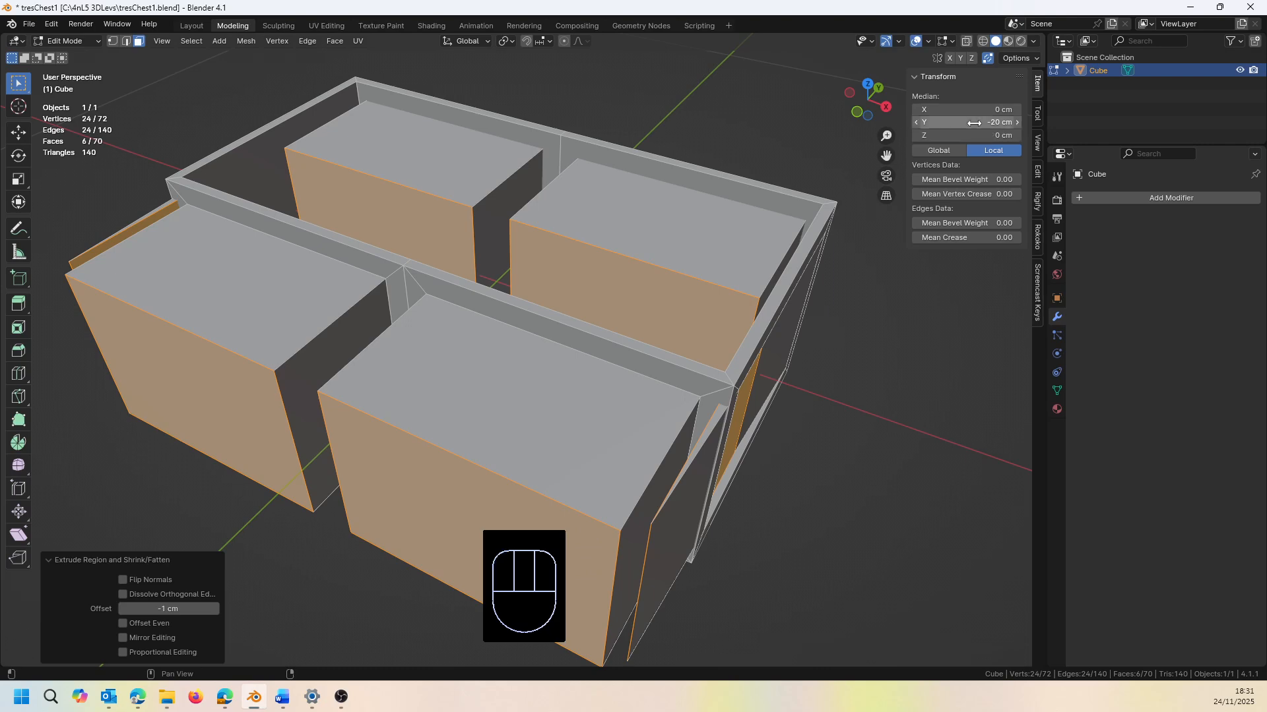
pyautogui.hotkey('ctrl', 'z')
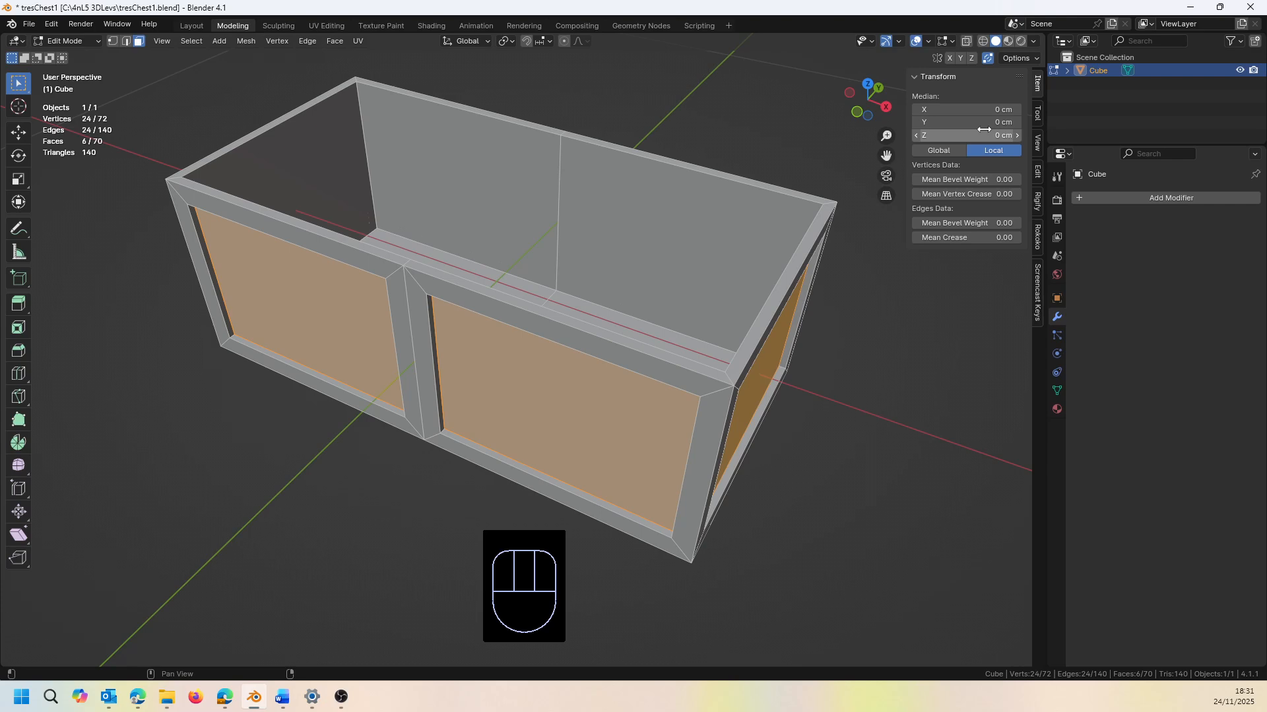
pyautogui.press('Tab')
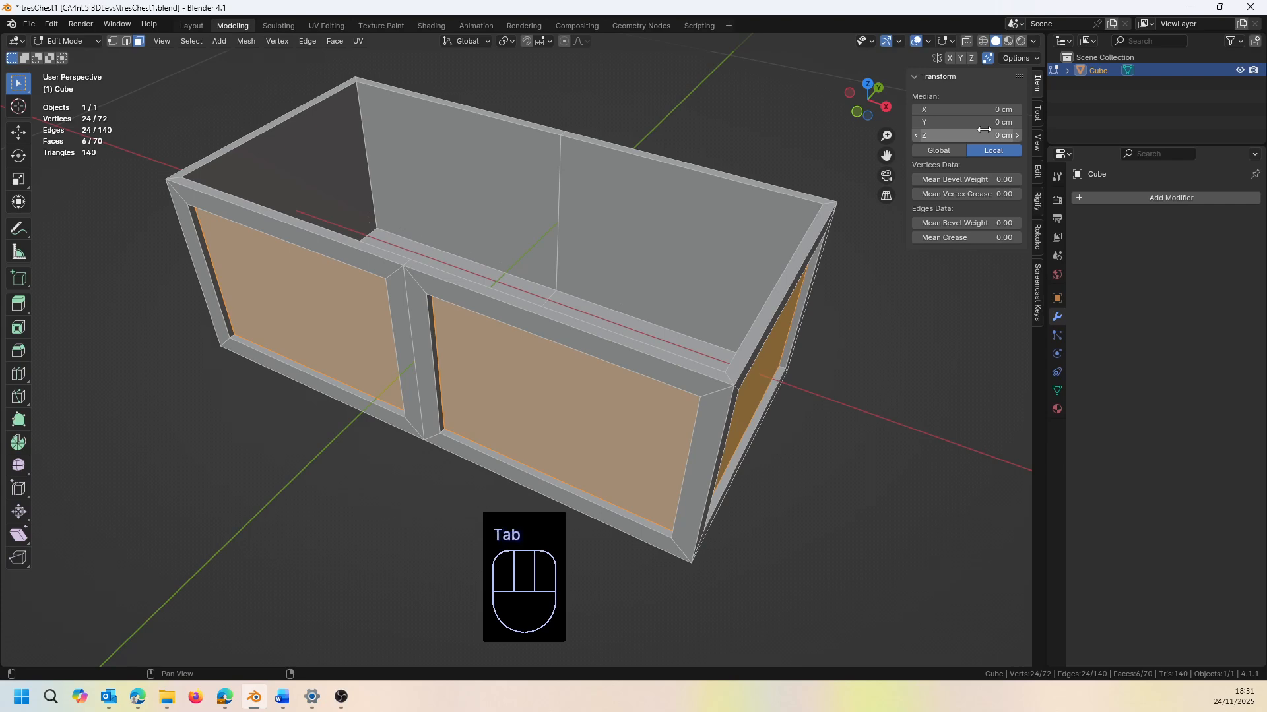
pyautogui.press('Escape')
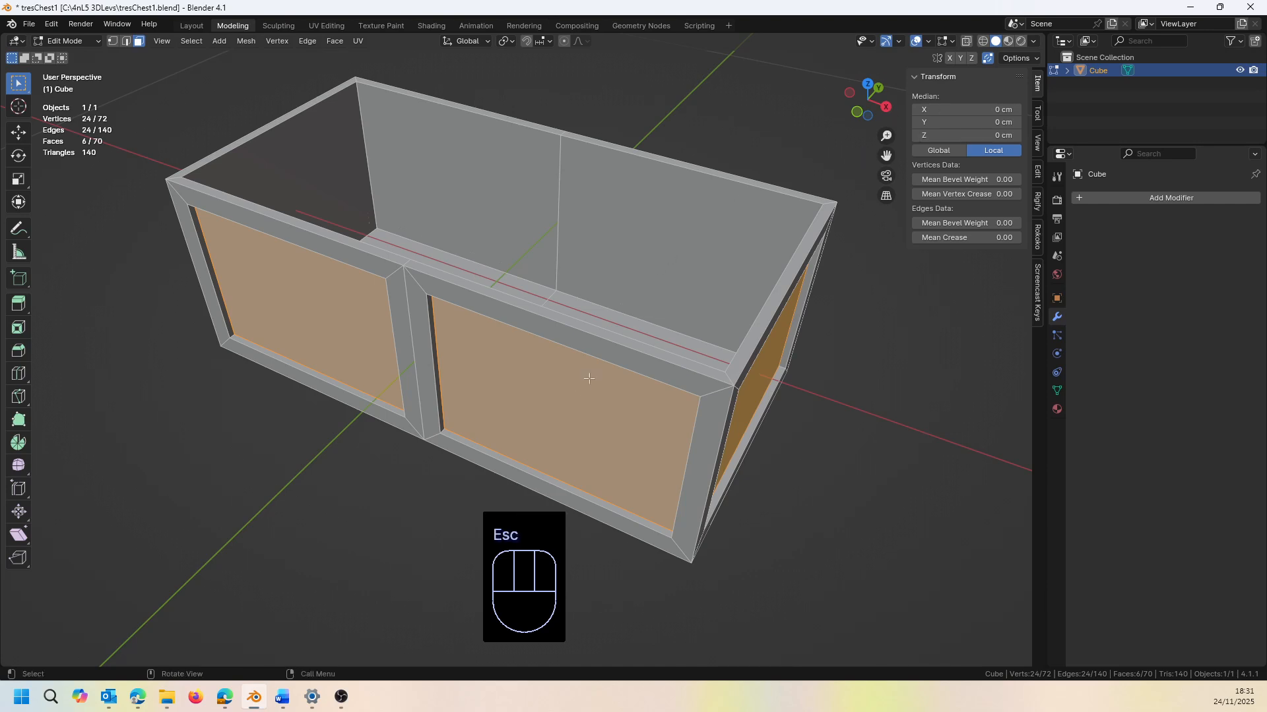
pyautogui.click(592, 344)
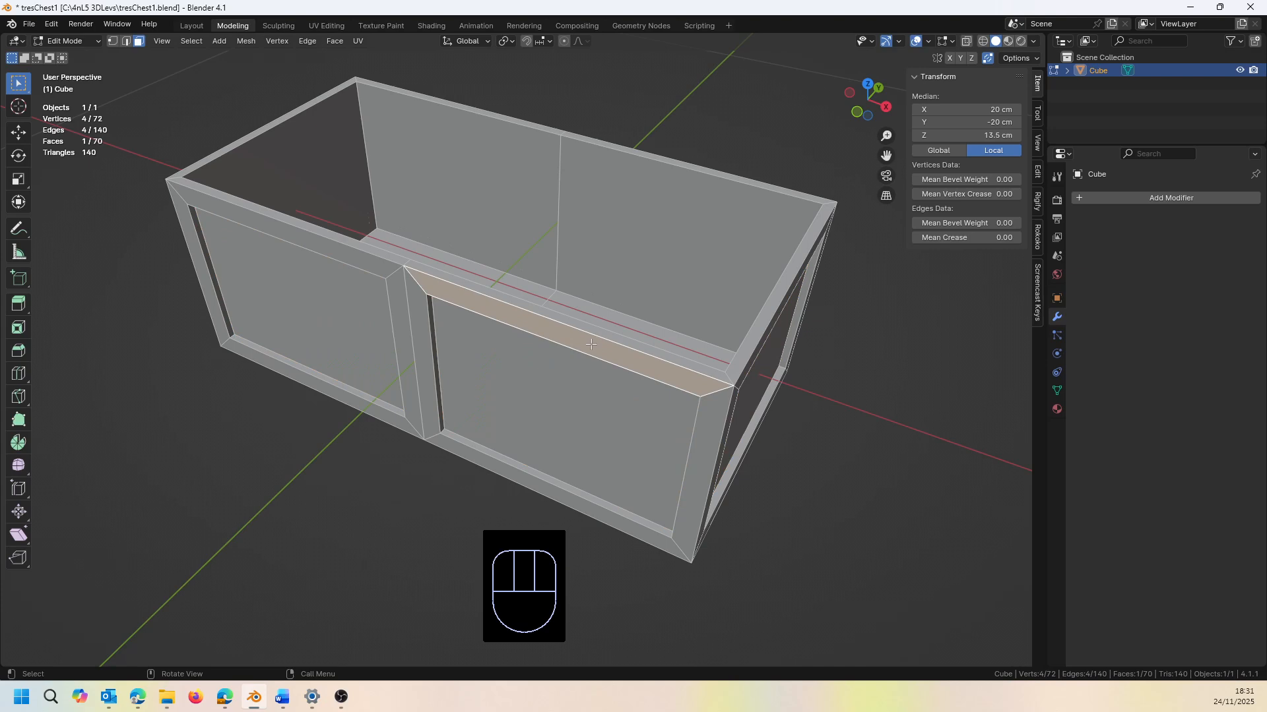
# Return to Object Mode and set the box's location to Y -20 cm and Z -15 cm
pyautogui.press('Tab')
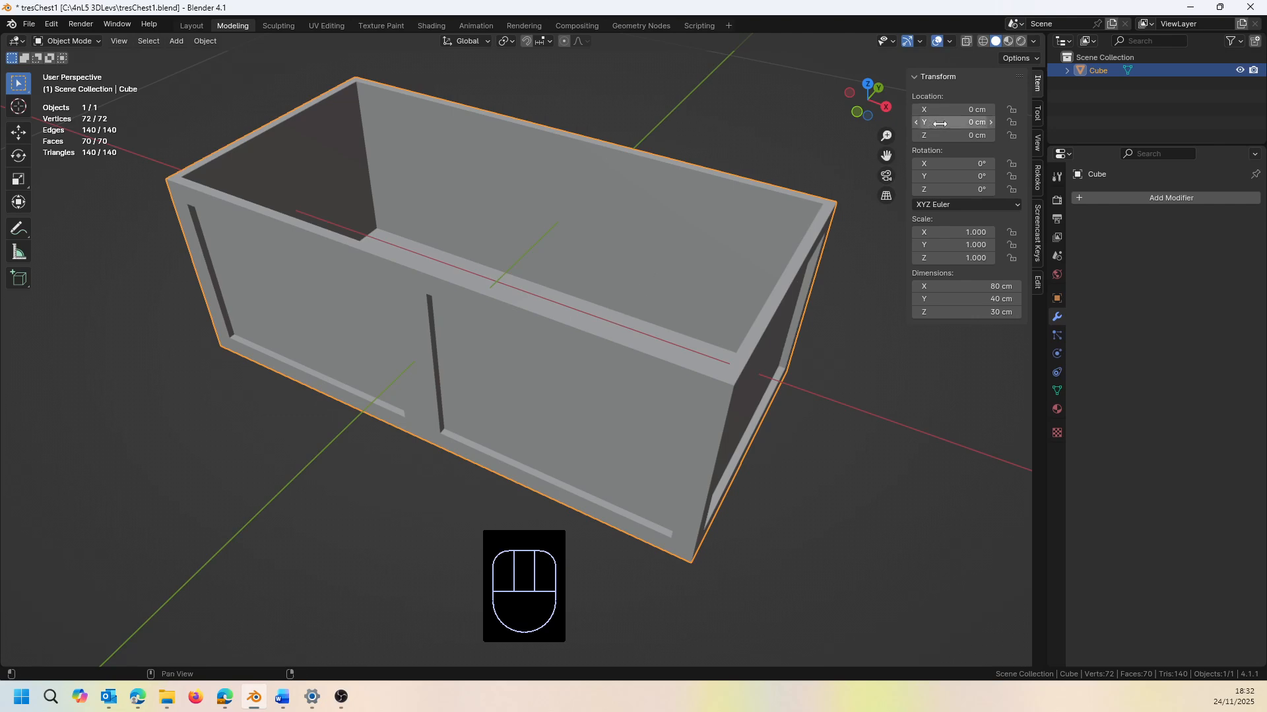
pyautogui.click(962, 123)
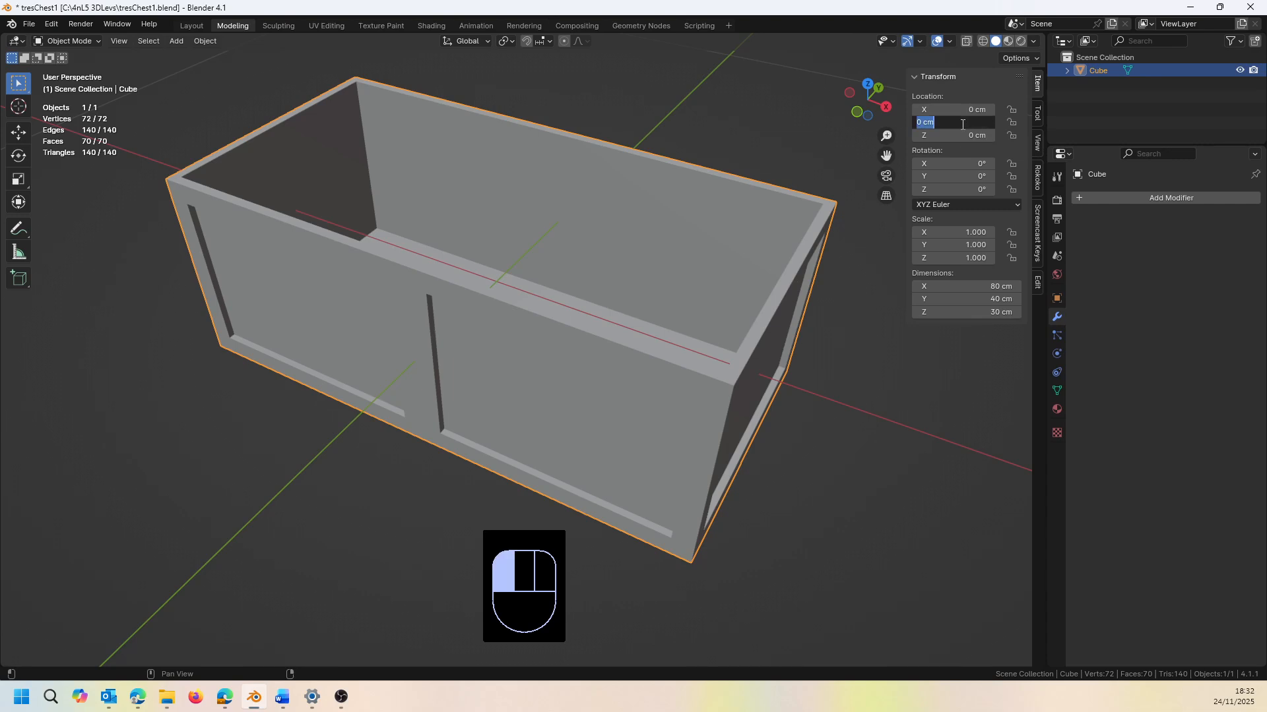
pyautogui.write('-20')
pyautogui.press('Tab')
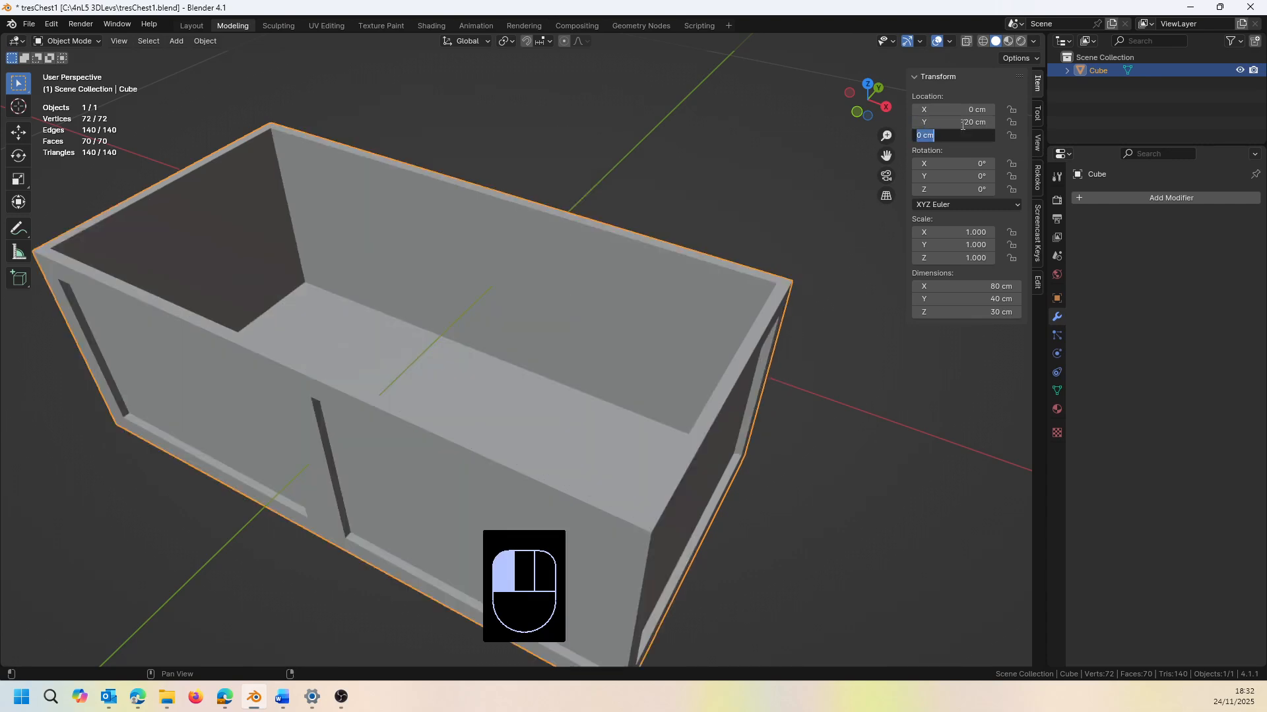
pyautogui.write('-15')
pyautogui.press('Return')
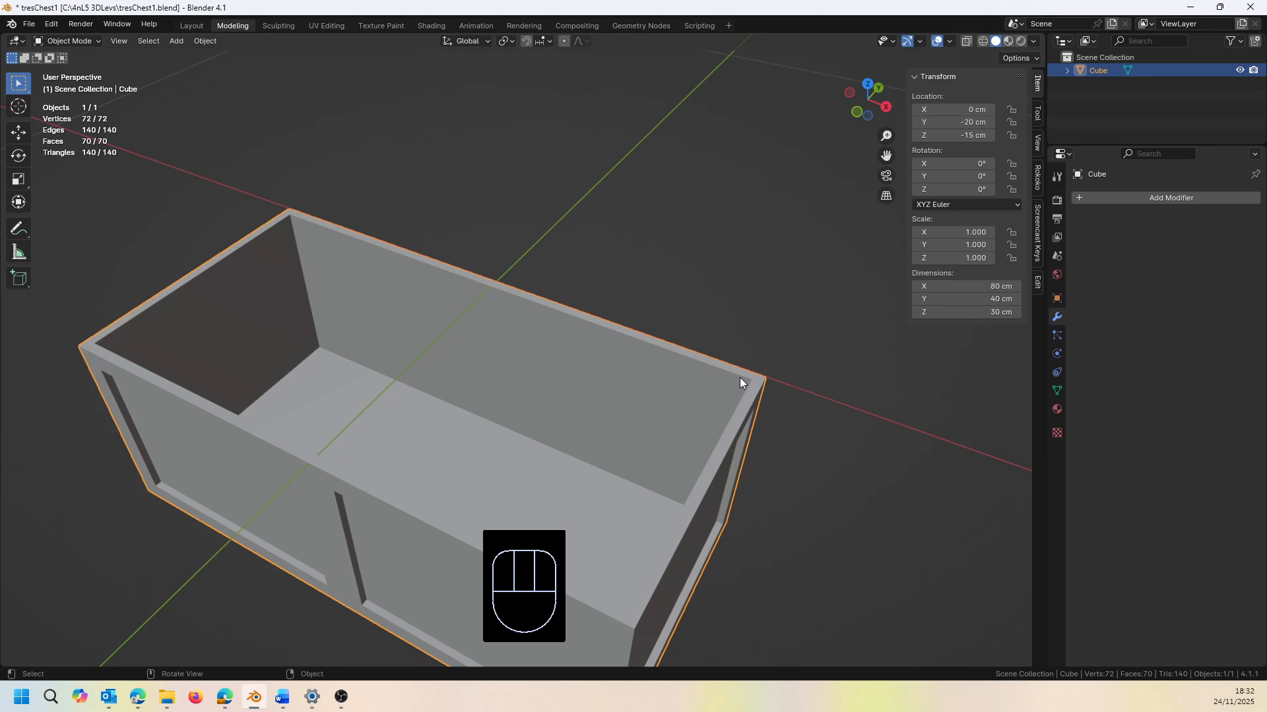
# Apply all transforms to the box so its origin sits at the world origin on the back top edge
pyautogui.moveTo(803, 380); pyautogui.dragTo(843, 380, button='middle')
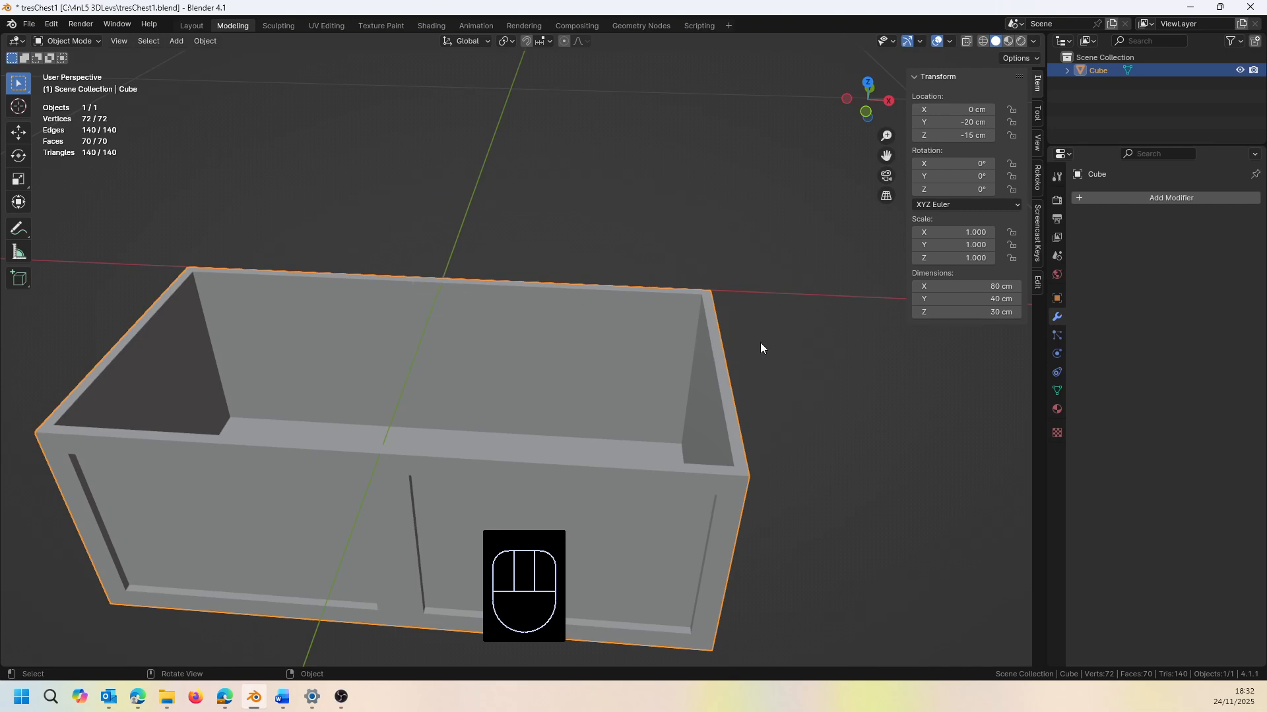
pyautogui.moveTo(761, 344); pyautogui.dragTo(685, 354, button='middle')
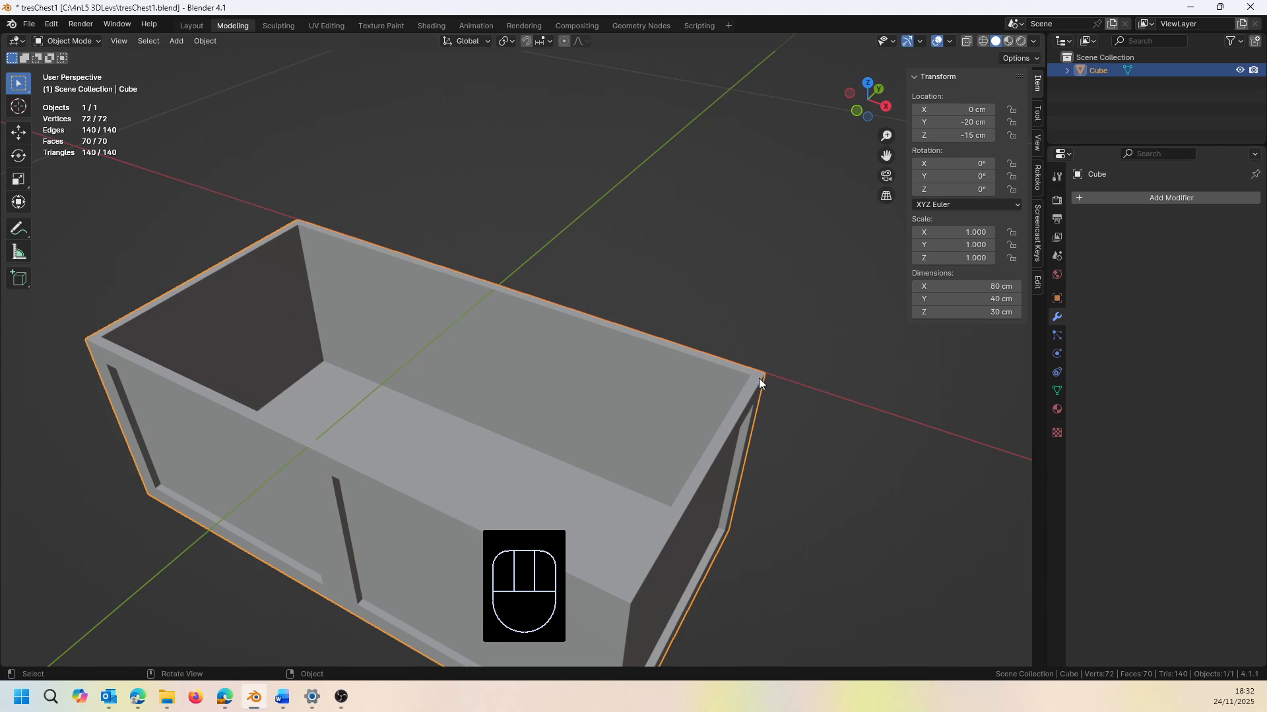
pyautogui.scroll(-6, 781, 441)
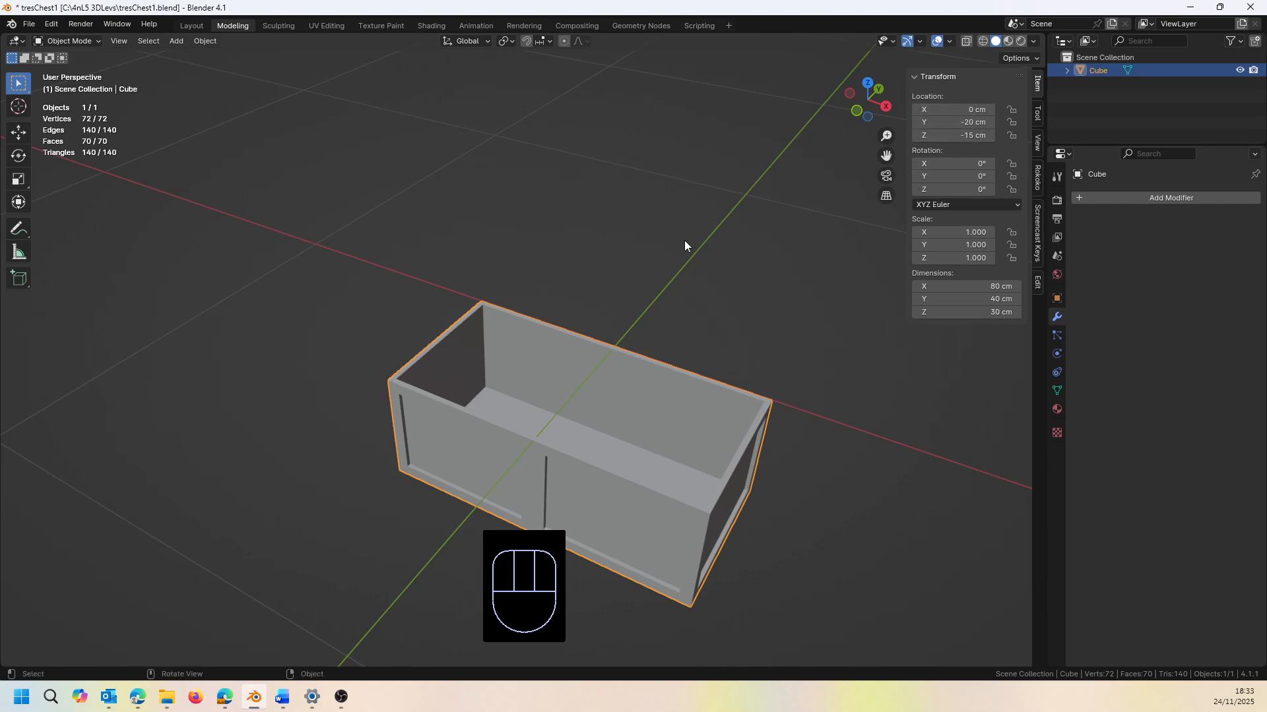
pyautogui.hotkey('ctrl', 'a')
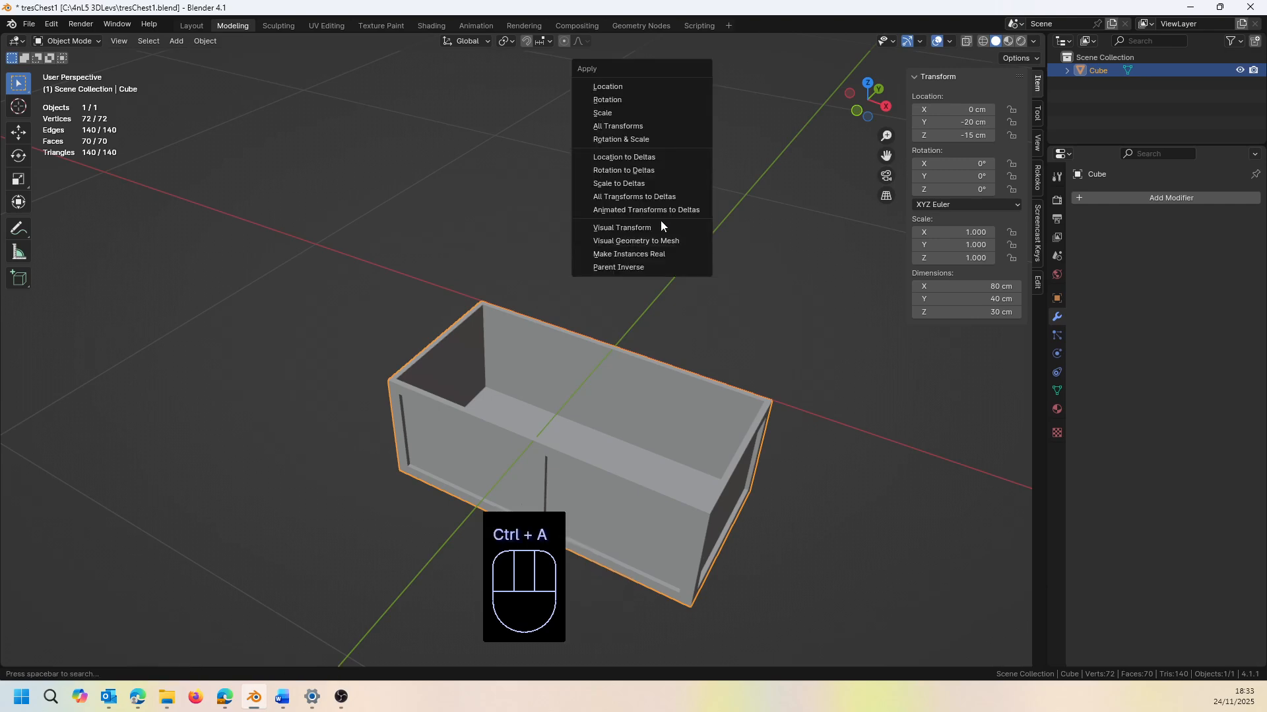
pyautogui.click(618, 125)
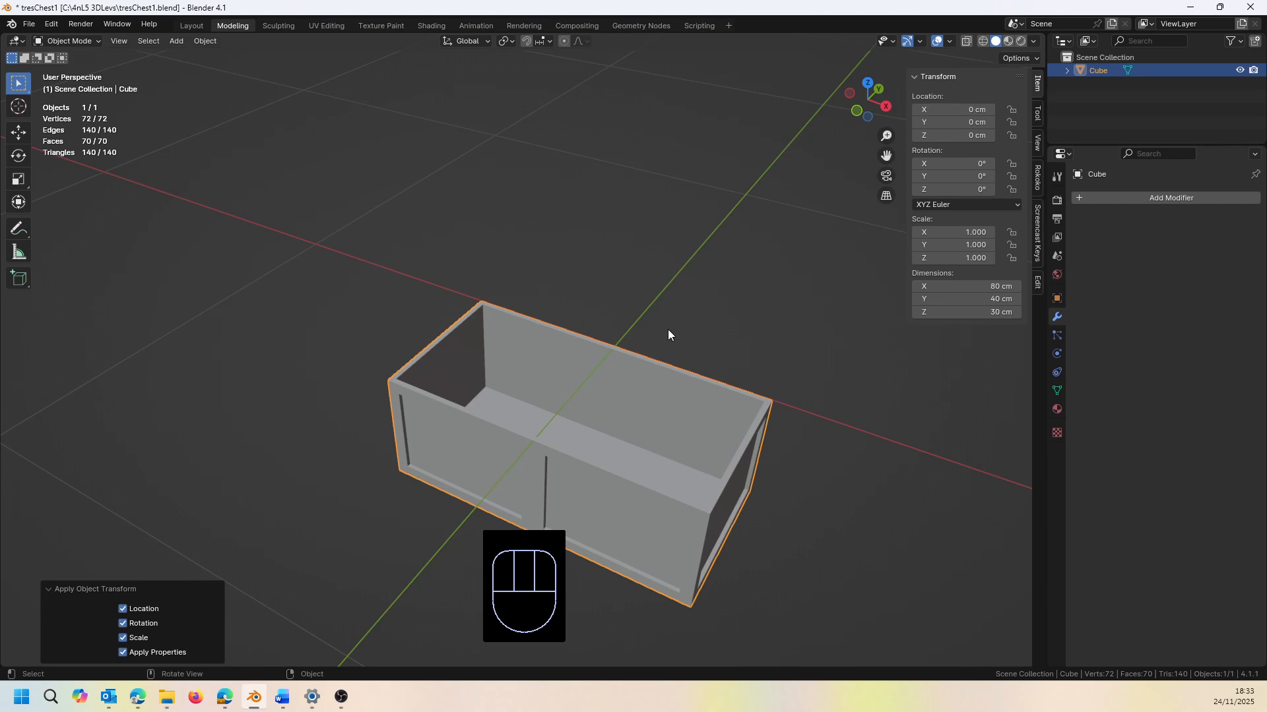
pyautogui.moveTo(662, 307); pyautogui.dragTo(643, 363, button='middle')
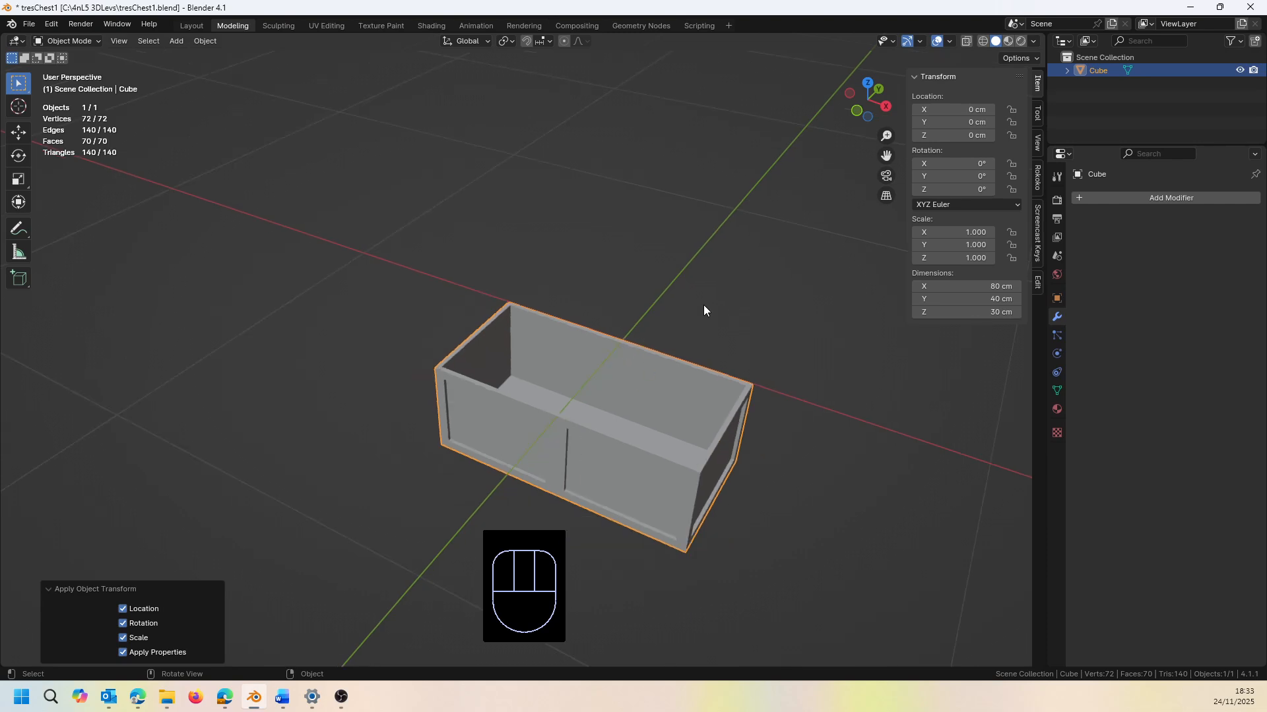
# Rename the box object chesBase and hide it in the viewport
pyautogui.click(1099, 70)
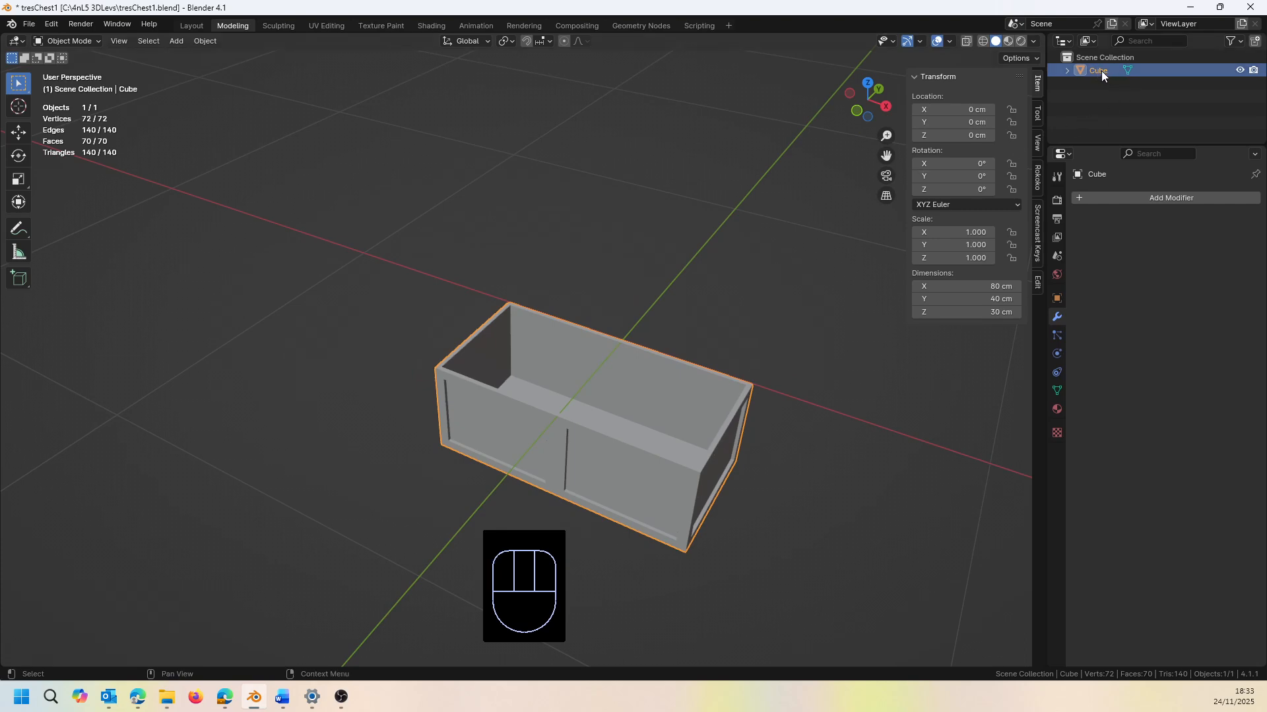
pyautogui.doubleClick(1102, 70)
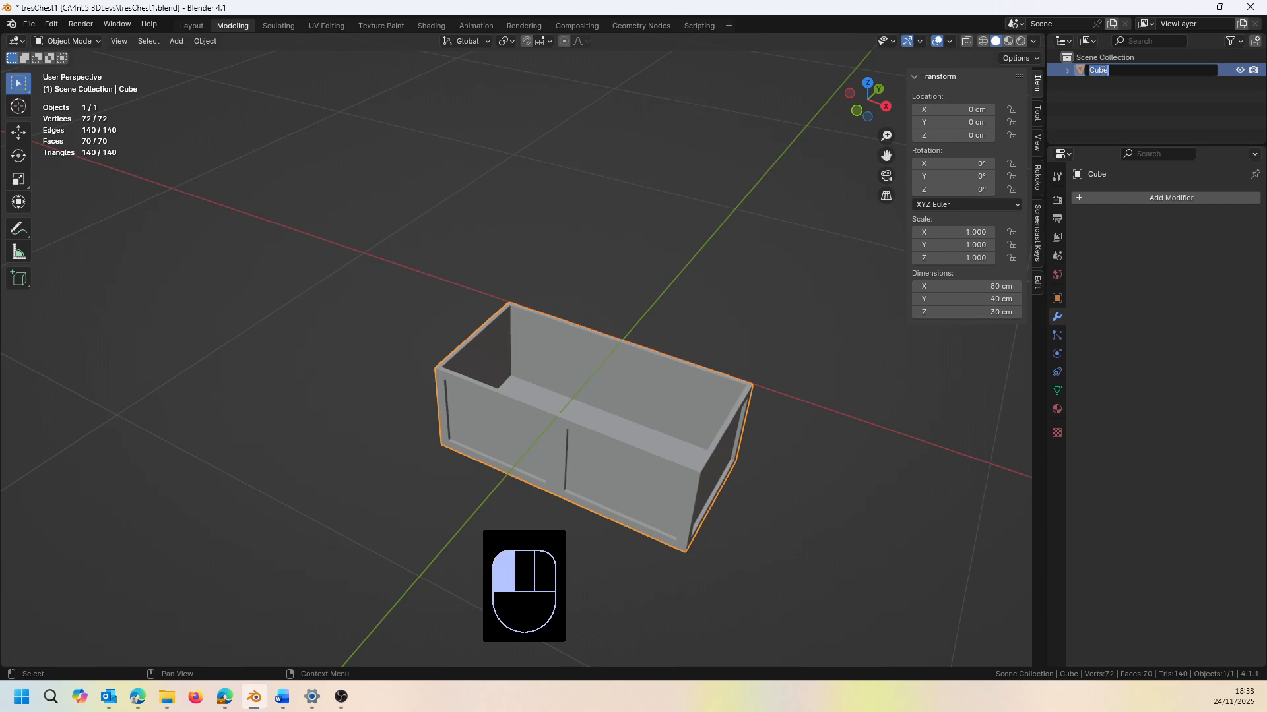
pyautogui.write('chesBase')
pyautogui.press('Return')
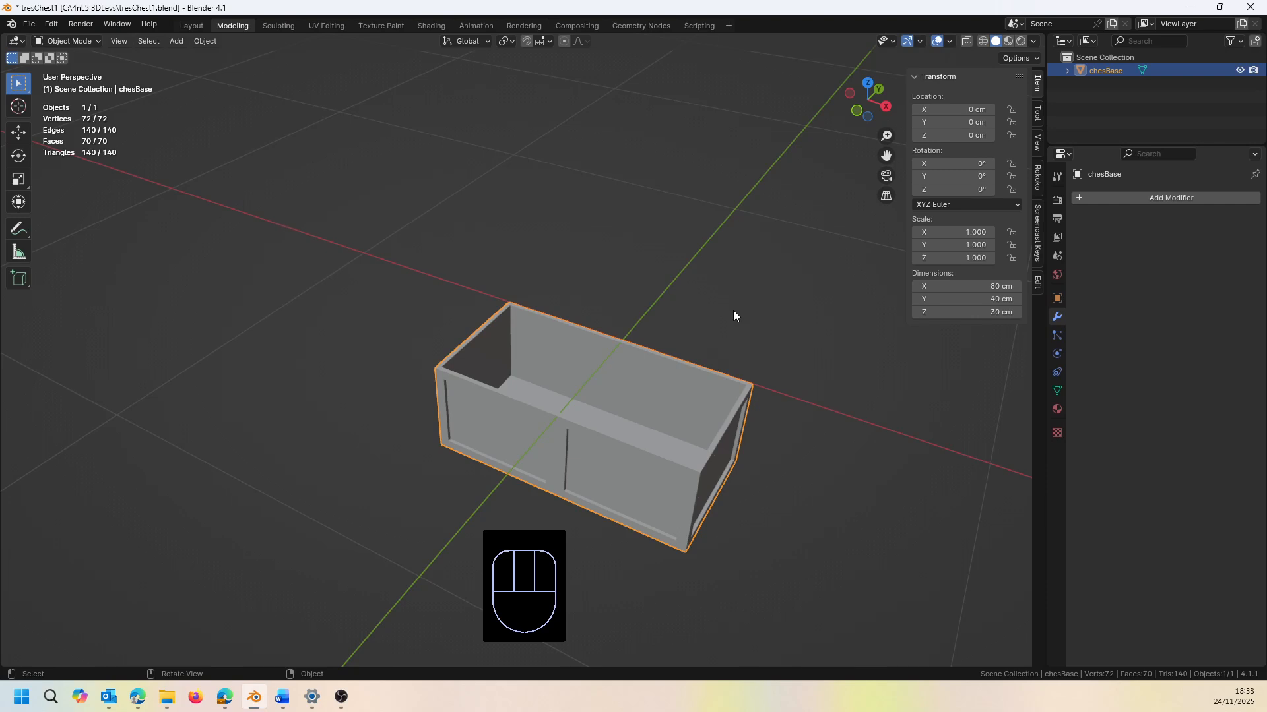
pyautogui.moveTo(734, 310); pyautogui.dragTo(752, 337, button='middle')
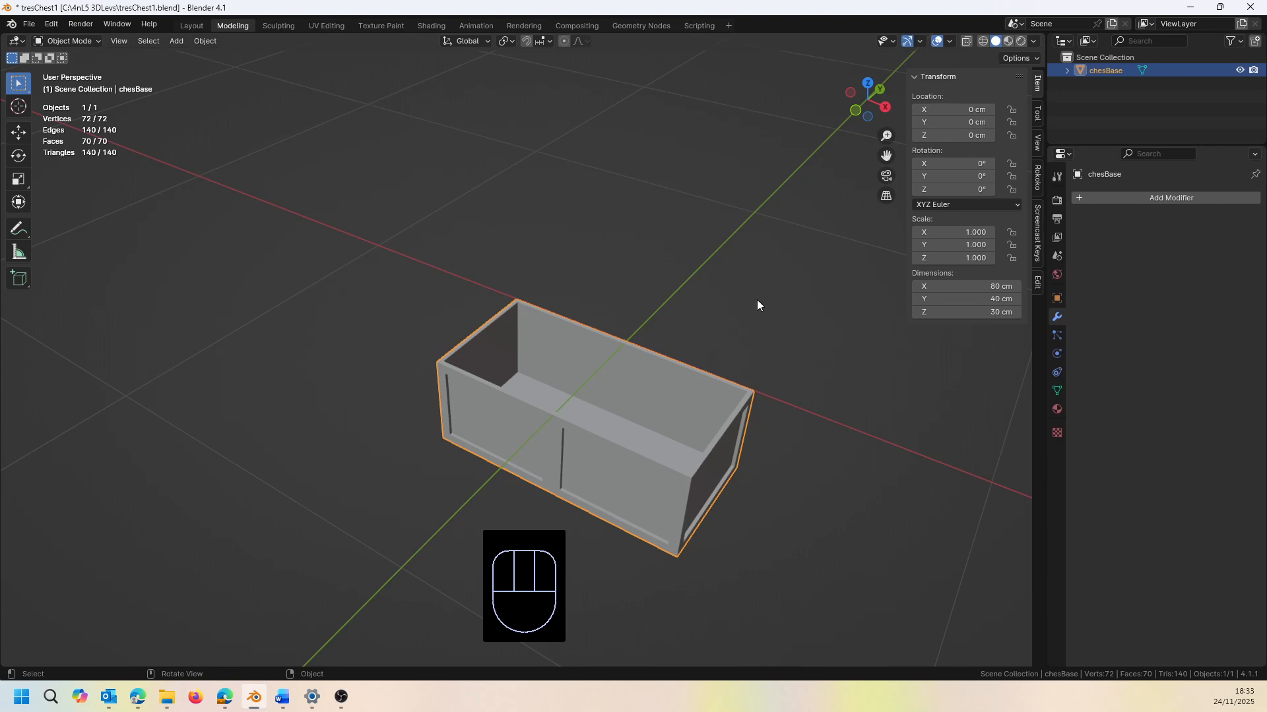
pyautogui.click(1239, 70)
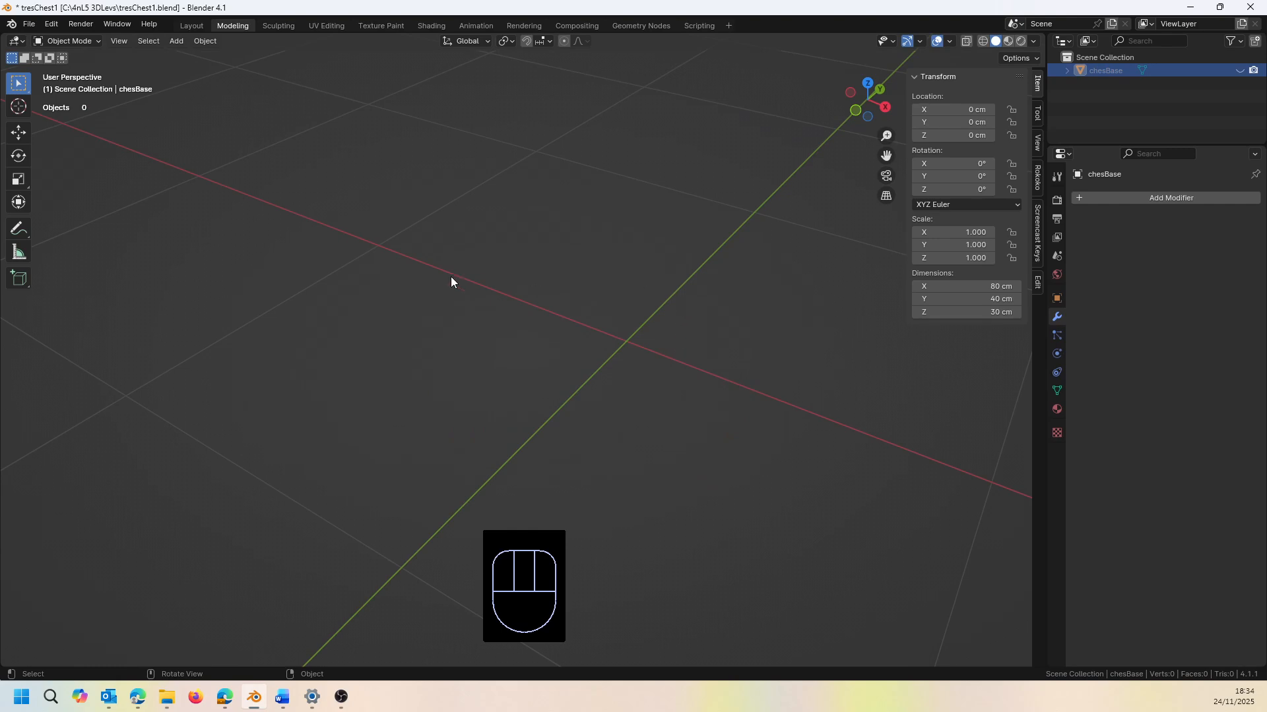
# Add a mesh cylinder at the world origin
pyautogui.click(176, 41)
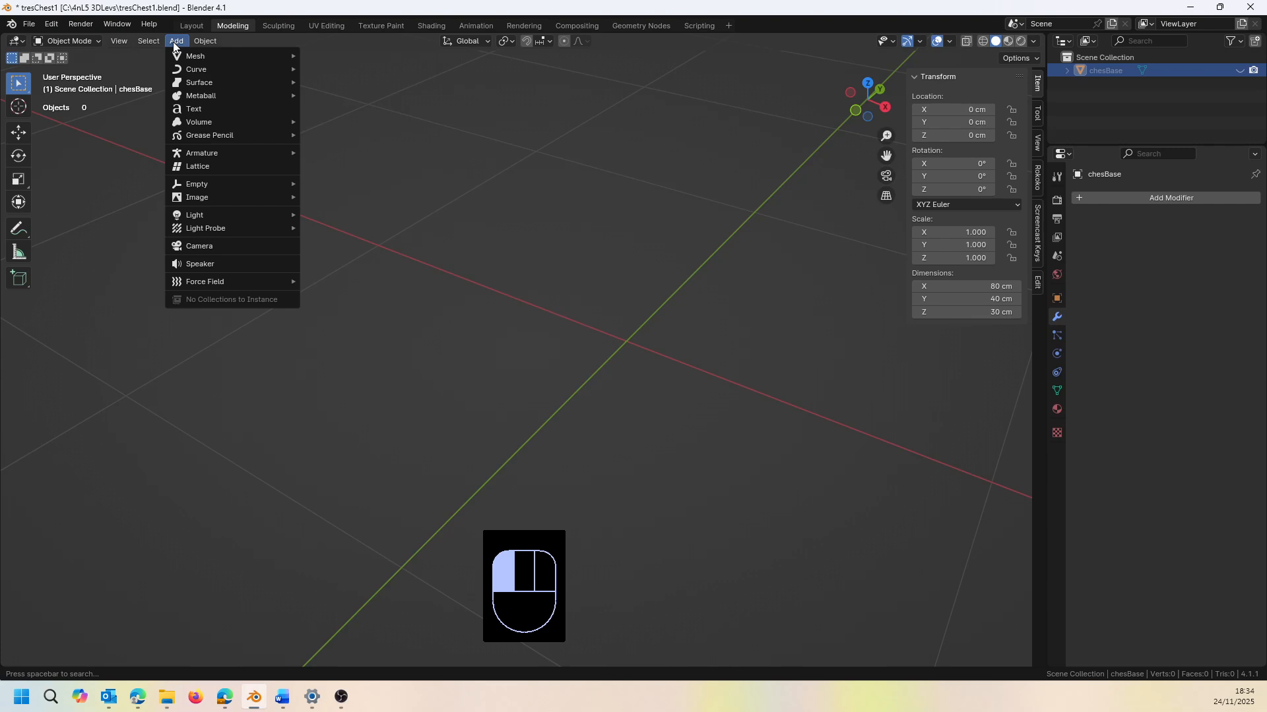
pyautogui.moveTo(203, 56)
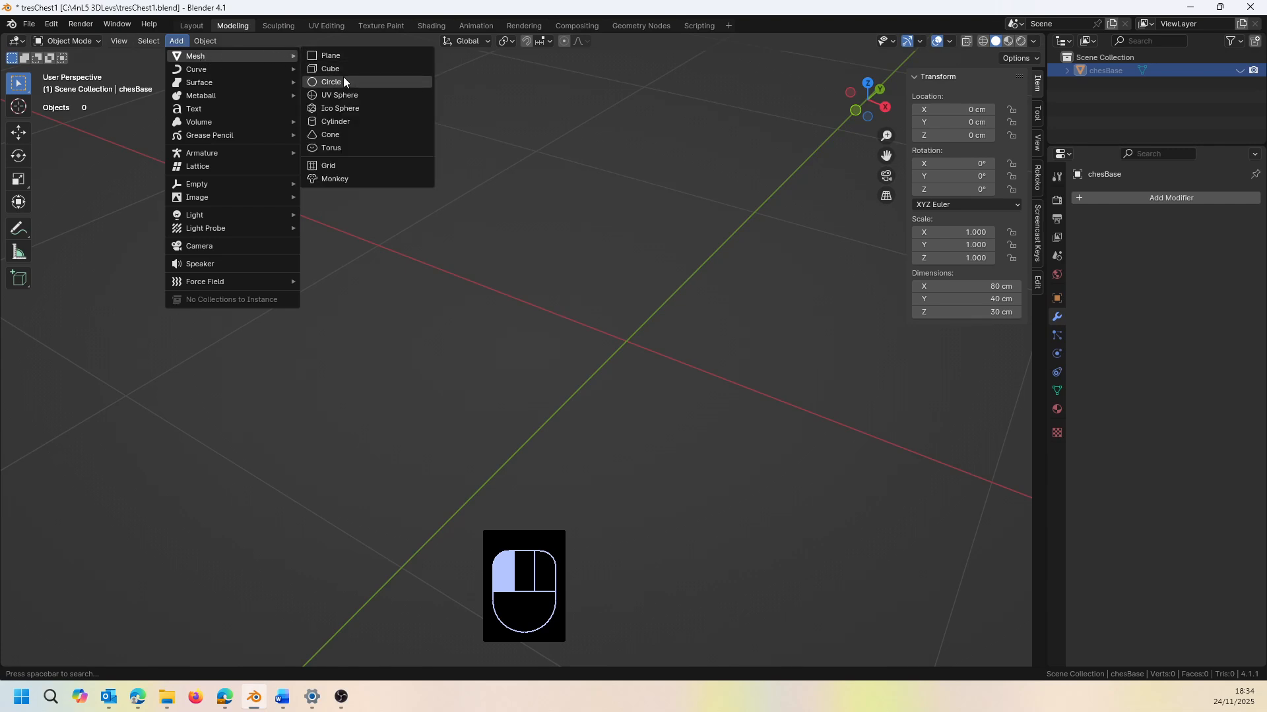
pyautogui.click(334, 122)
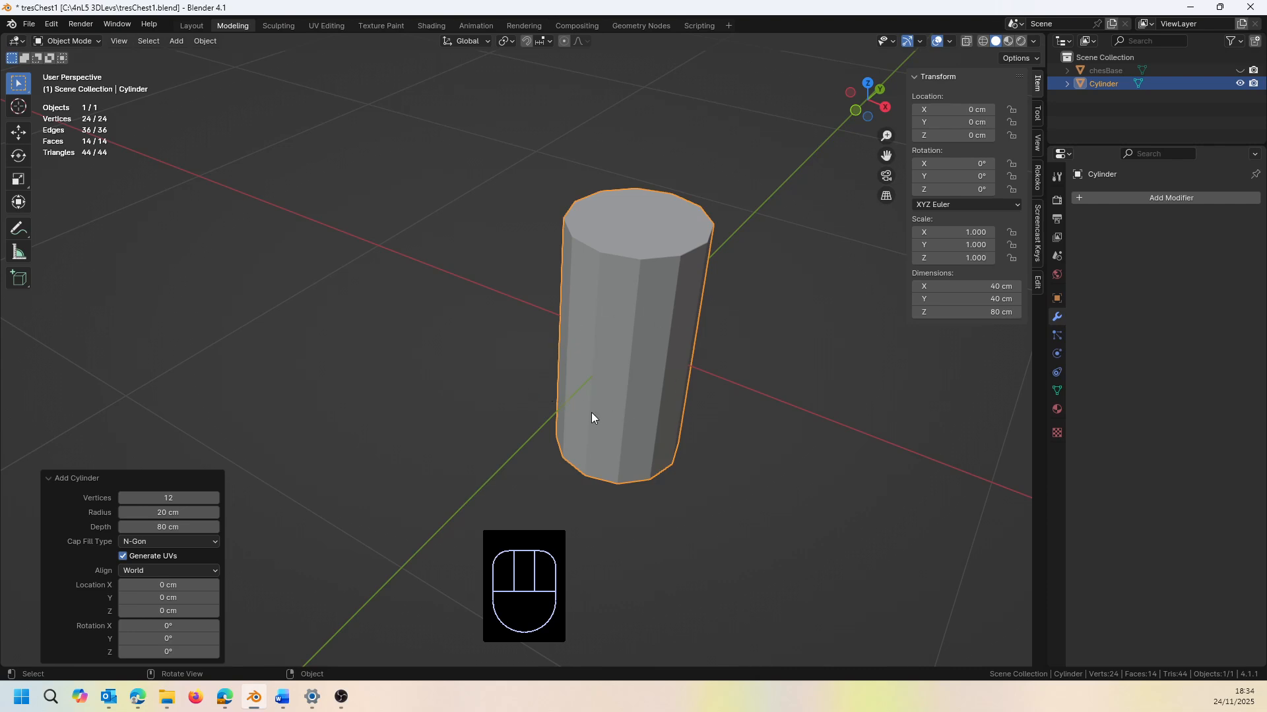
# Set the cylinder's vertex count to 32 and inspect the denser mesh in X-ray and wireframe display
pyautogui.click(178, 498)
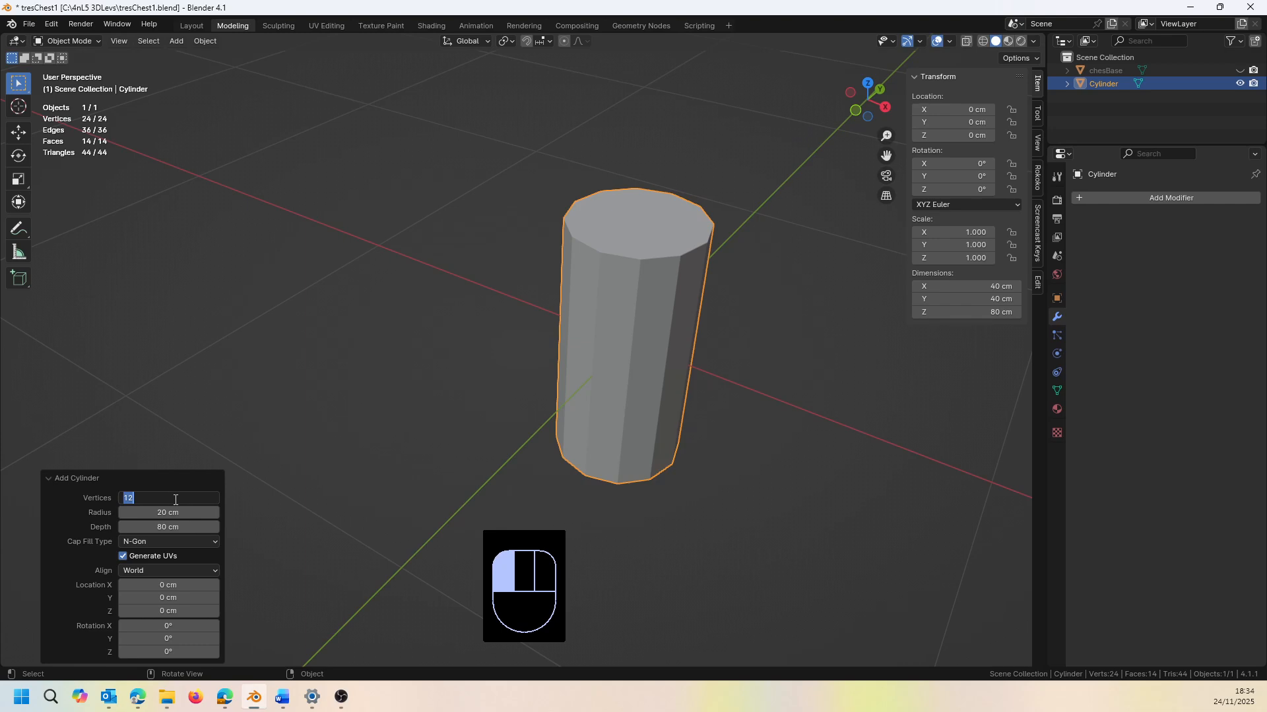
pyautogui.write('32')
pyautogui.click(164, 505)
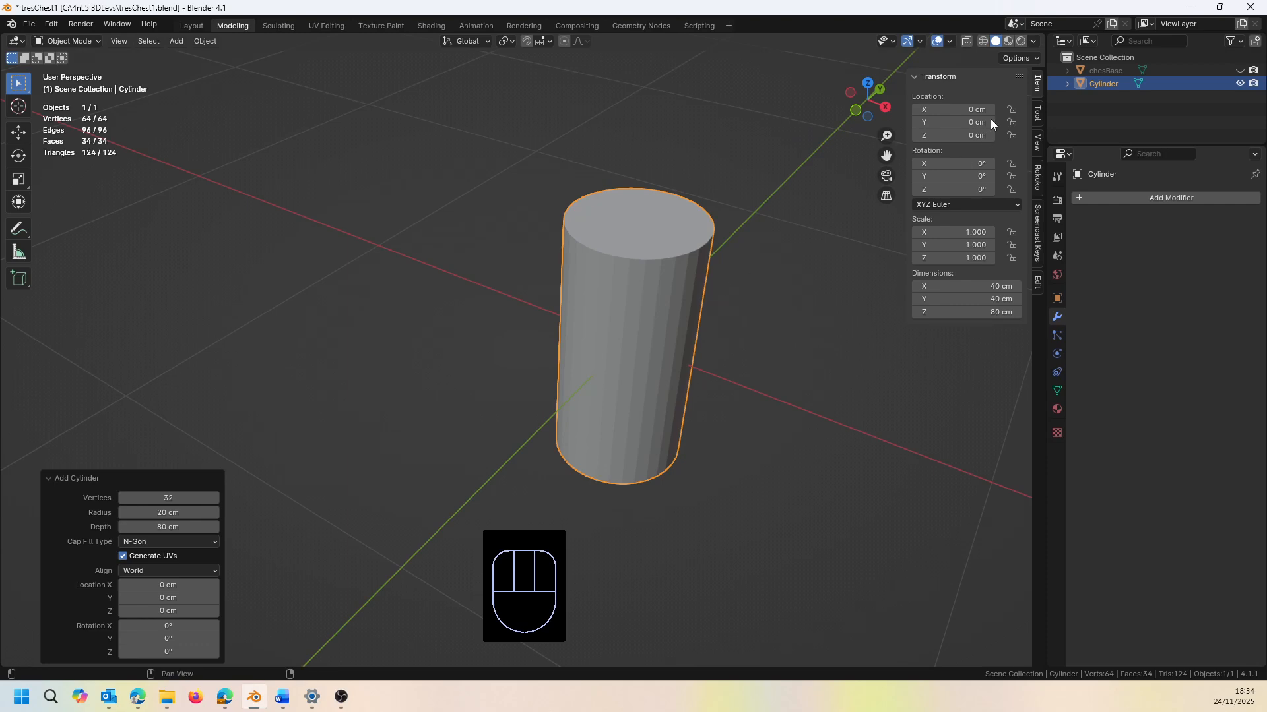
pyautogui.click(967, 42)
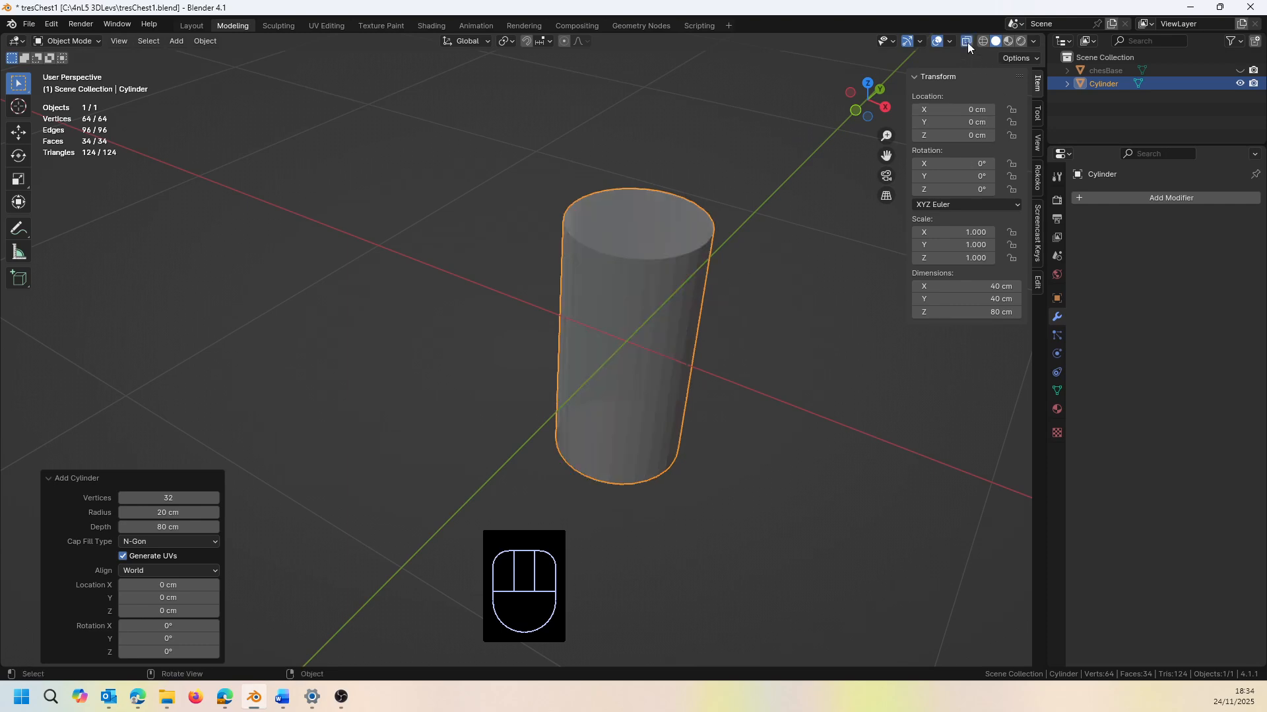
pyautogui.moveTo(701, 374); pyautogui.dragTo(727, 358, button='middle')
pyautogui.click(968, 42)
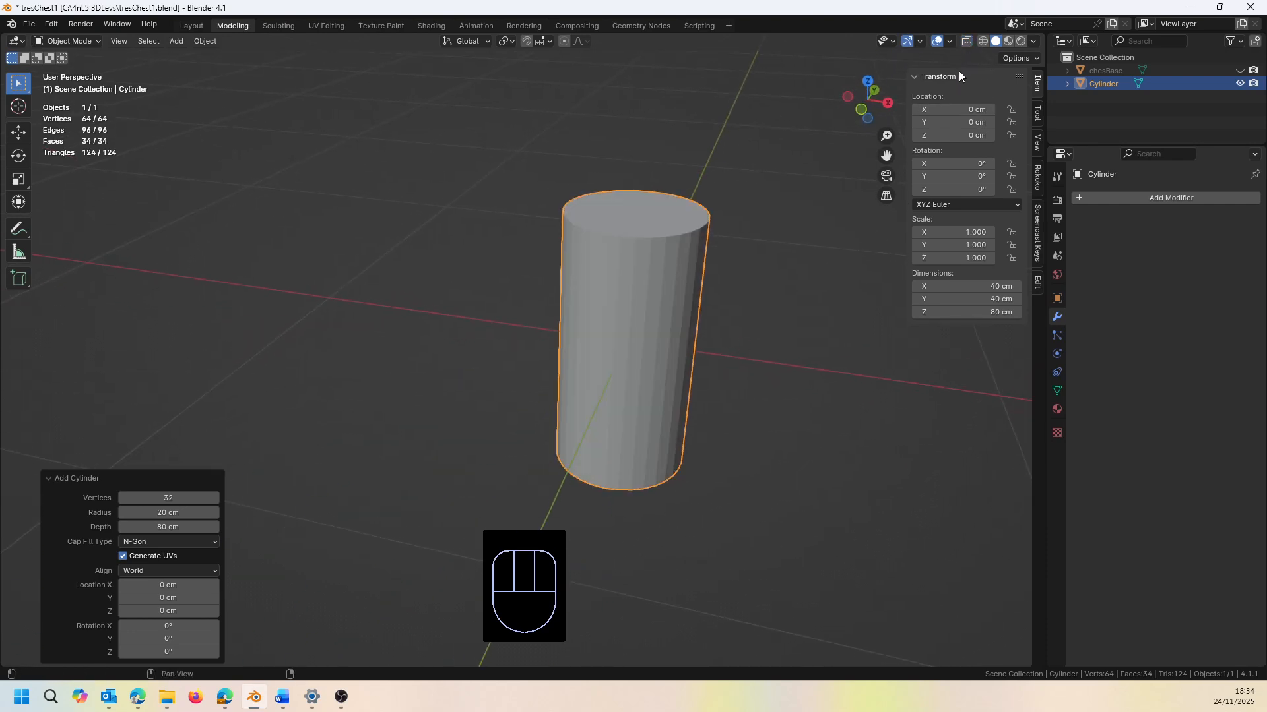
pyautogui.click(983, 41)
pyautogui.moveTo(705, 337)
pyautogui.mouseDown(button='middle')
pyautogui.moveTo(752, 339)
pyautogui.moveTo(758, 320)
pyautogui.moveTo(706, 326)
pyautogui.moveTo(762, 311)
pyautogui.moveTo(727, 335)
pyautogui.moveTo(740, 336)
pyautogui.mouseUp(button='middle')
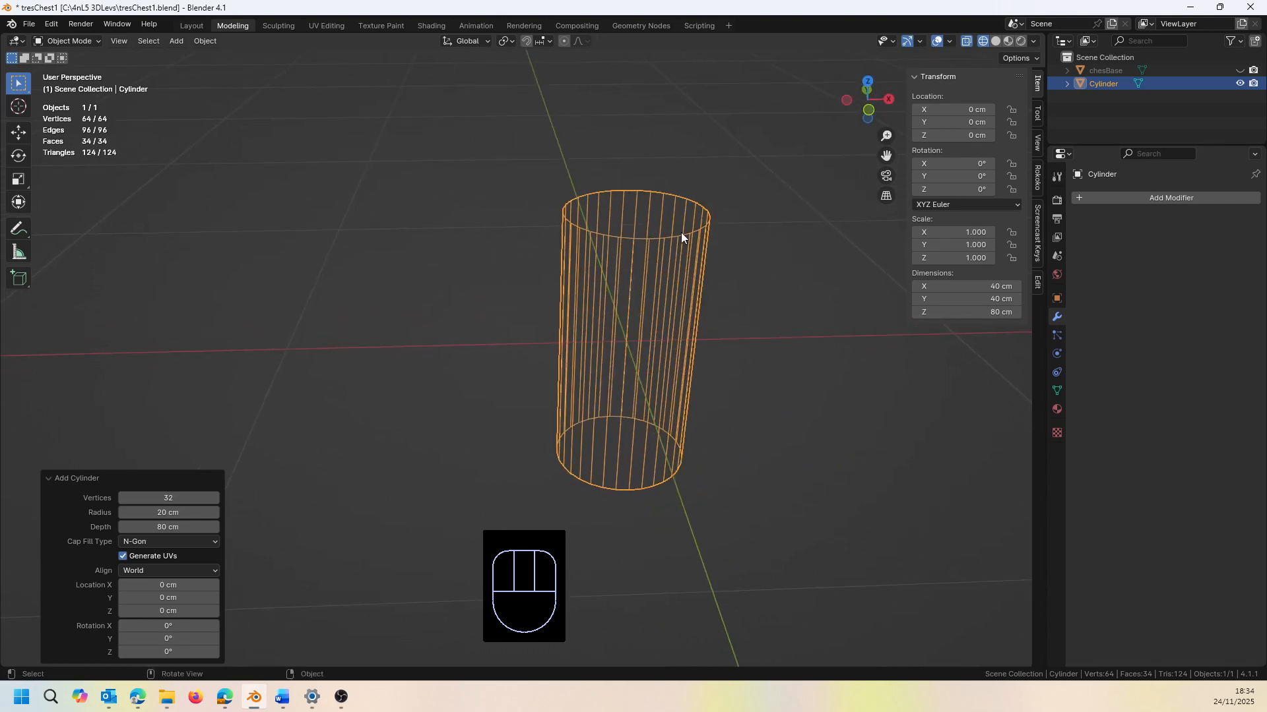
# Set the cylinder's vertex count to 12 and return the viewport to solid shading
pyautogui.click(196, 496)
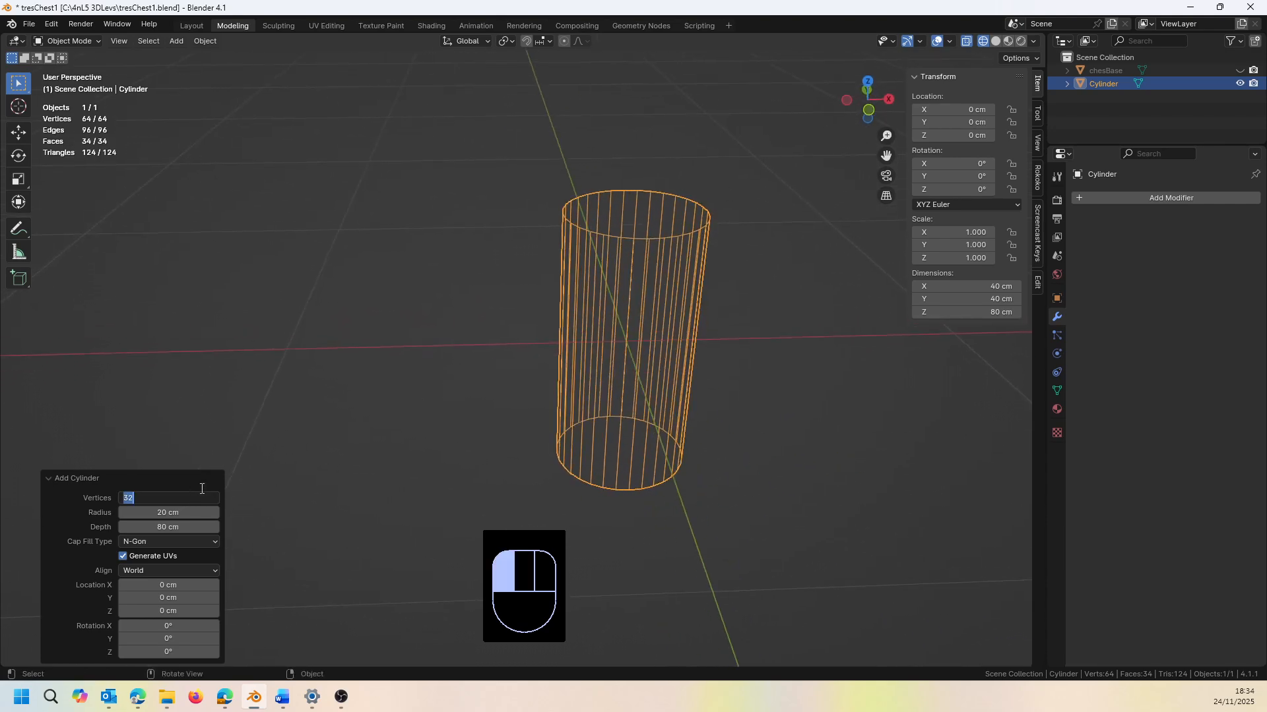
pyautogui.write('12')
pyautogui.click(202, 488)
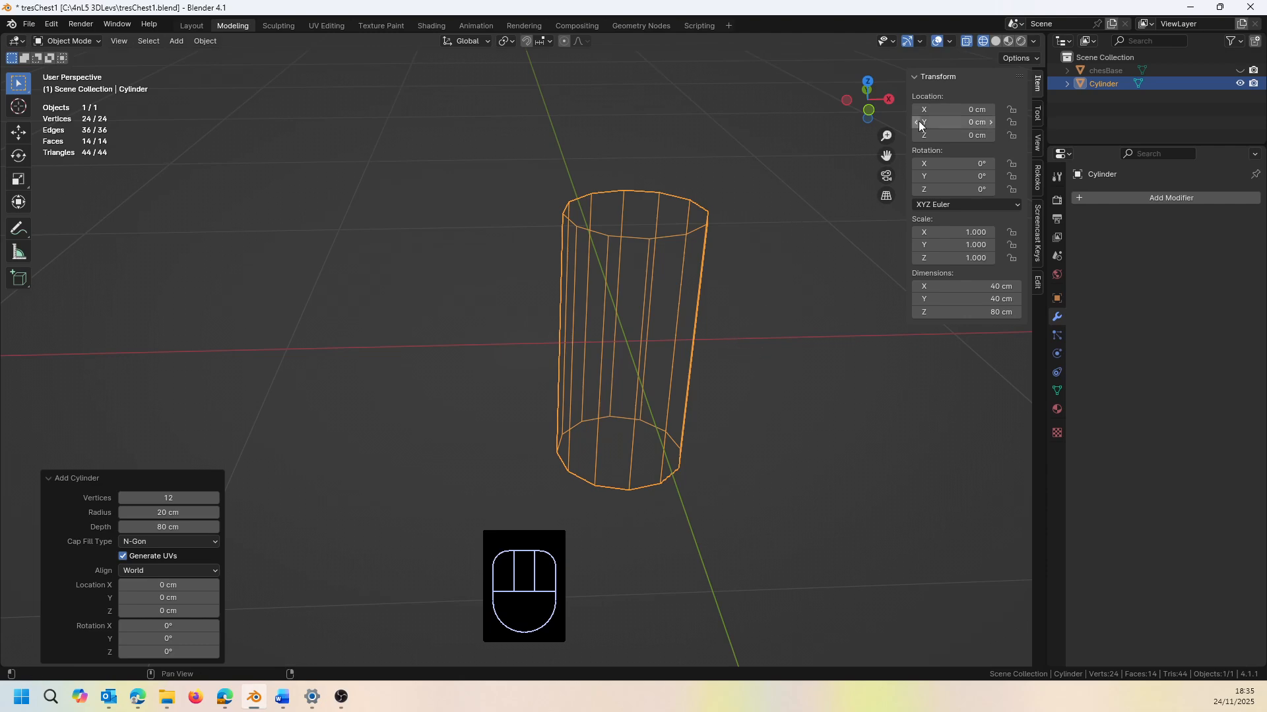
pyautogui.click(996, 41)
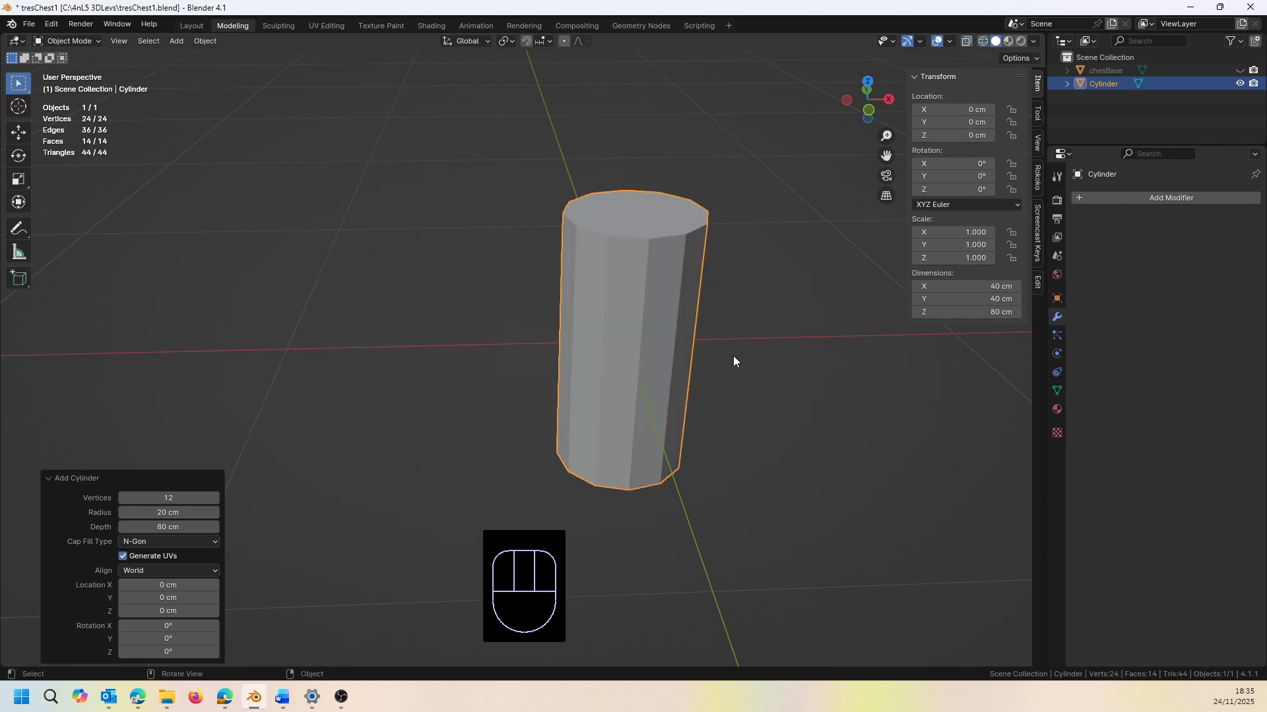
pyautogui.scroll(1, 737, 351)
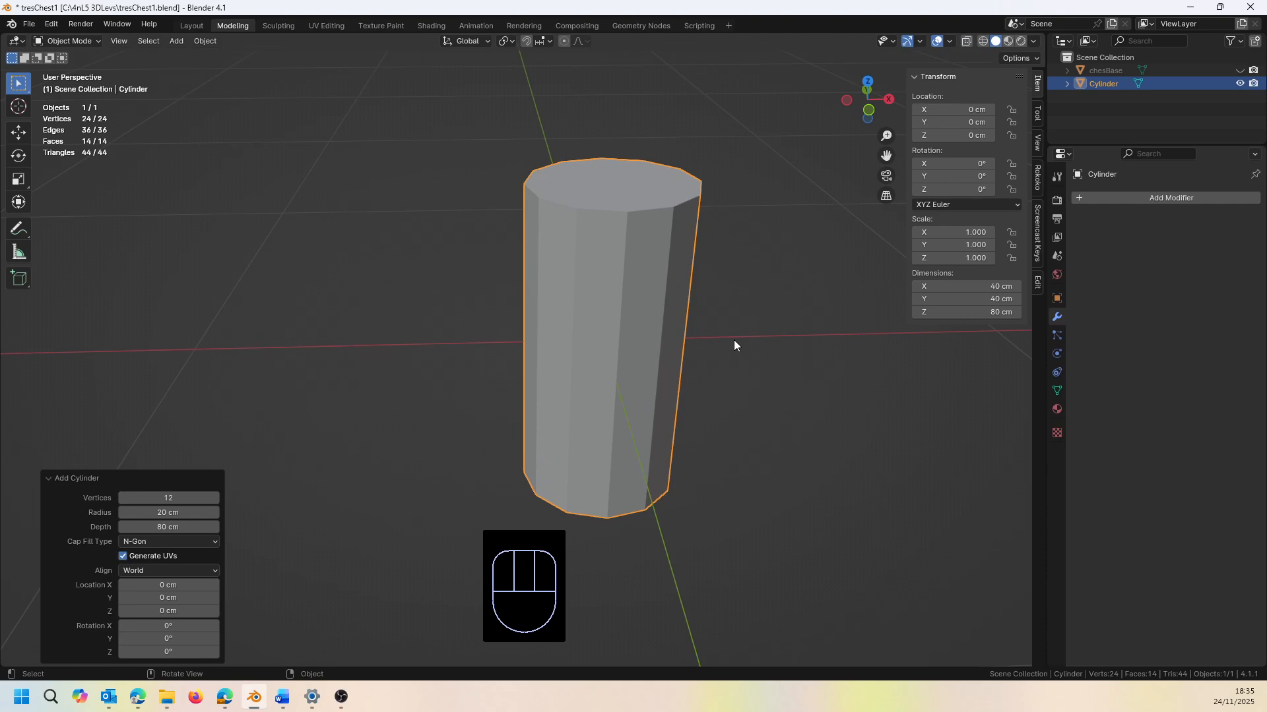
# Set the cylinder's radius to 100 cm and its depth to 200 cm
pyautogui.click(186, 514)
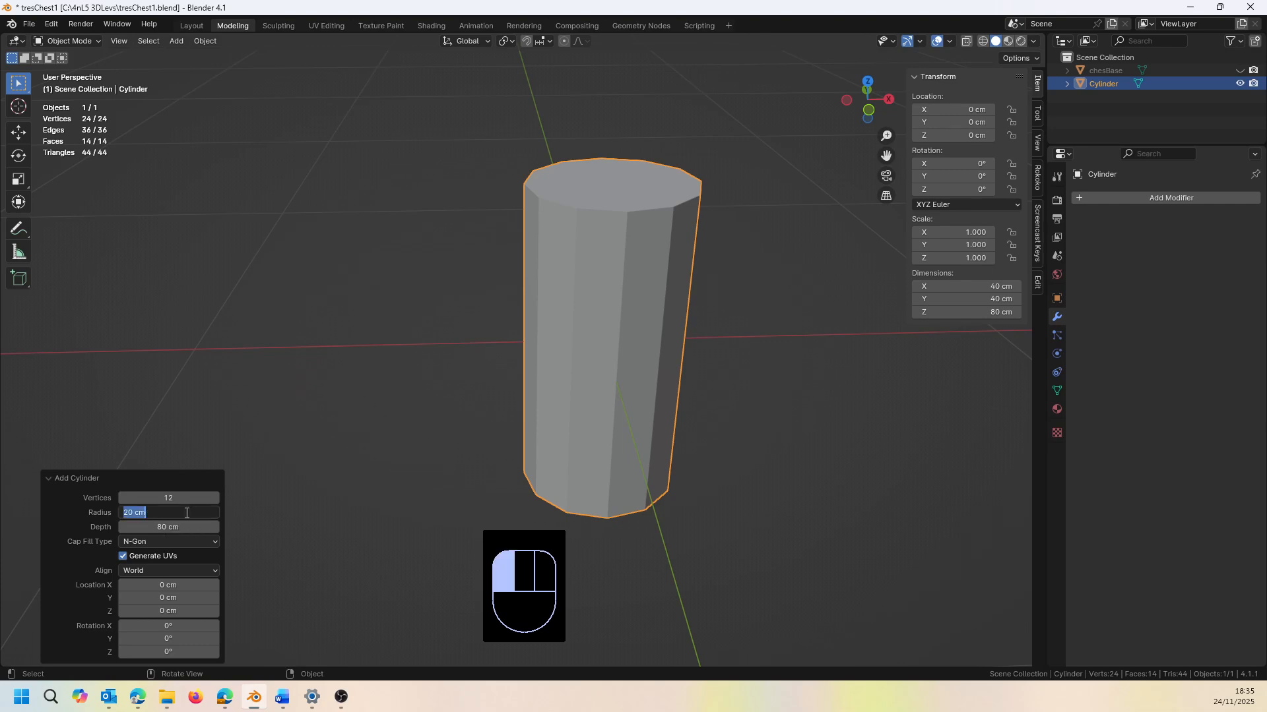
pyautogui.write('100')
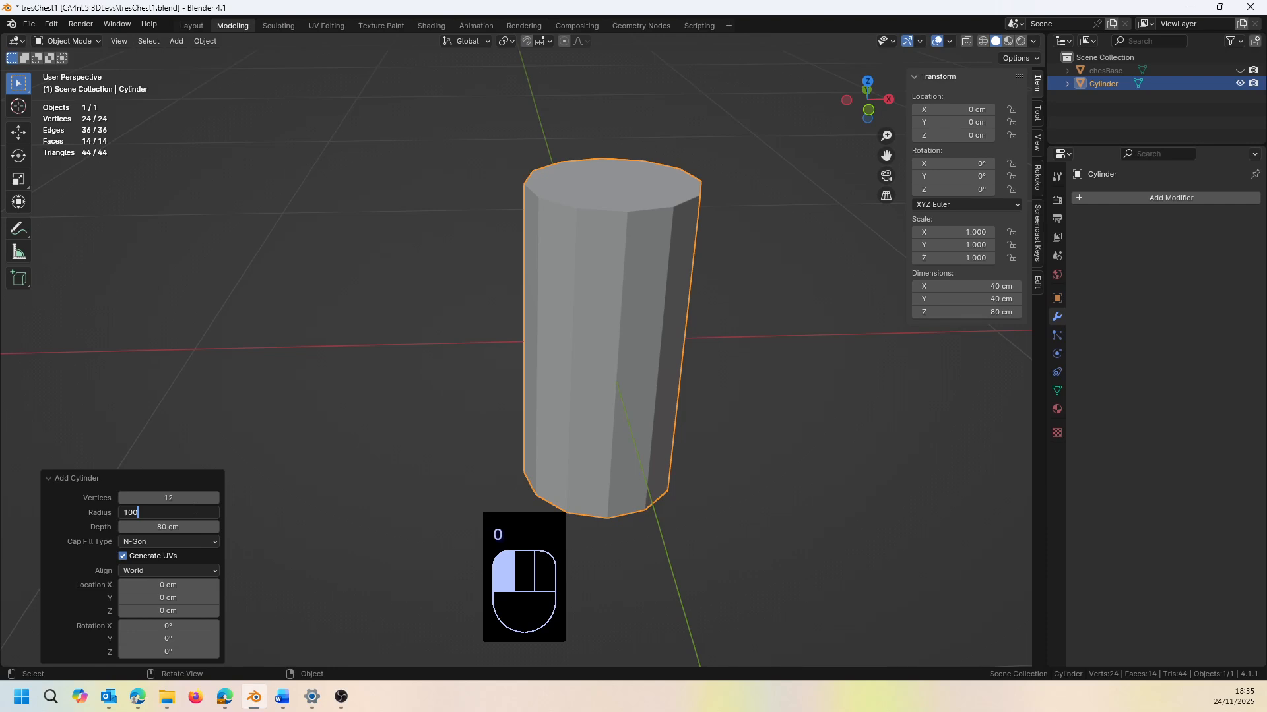
pyautogui.press('Tab')
pyautogui.write('200')
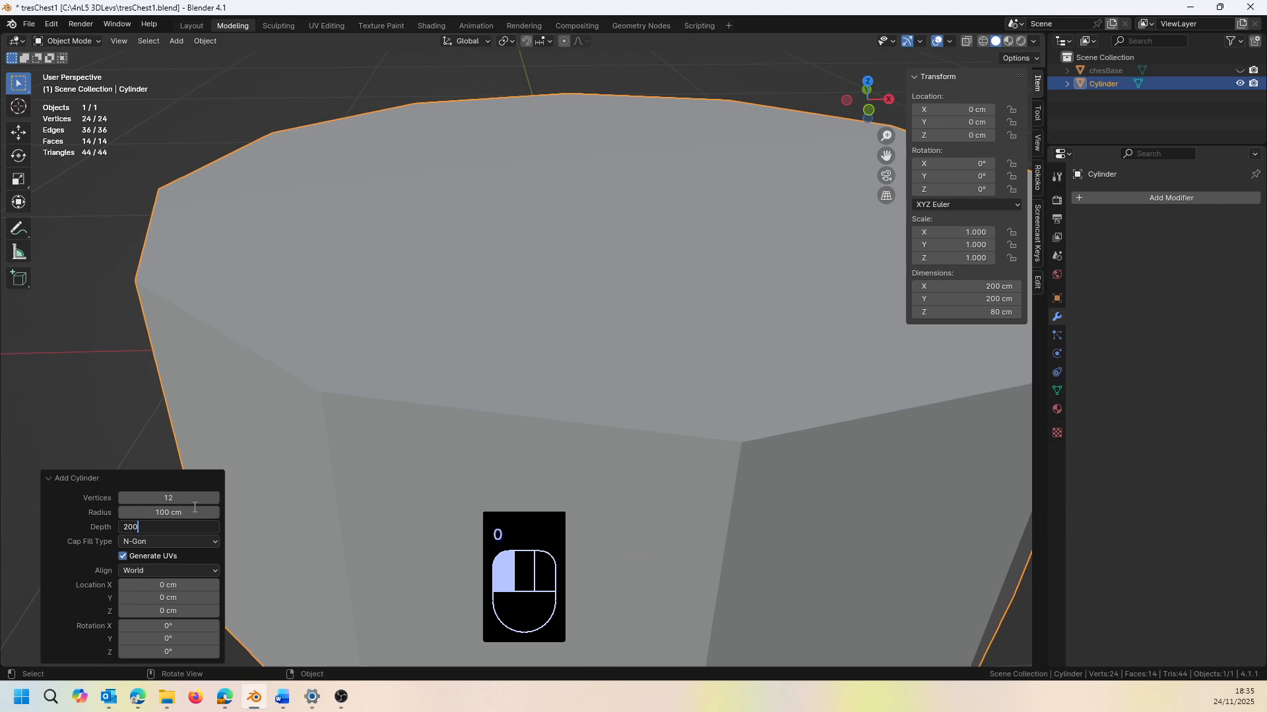
pyautogui.press('Return')
pyautogui.scroll(-5, 451, 422)
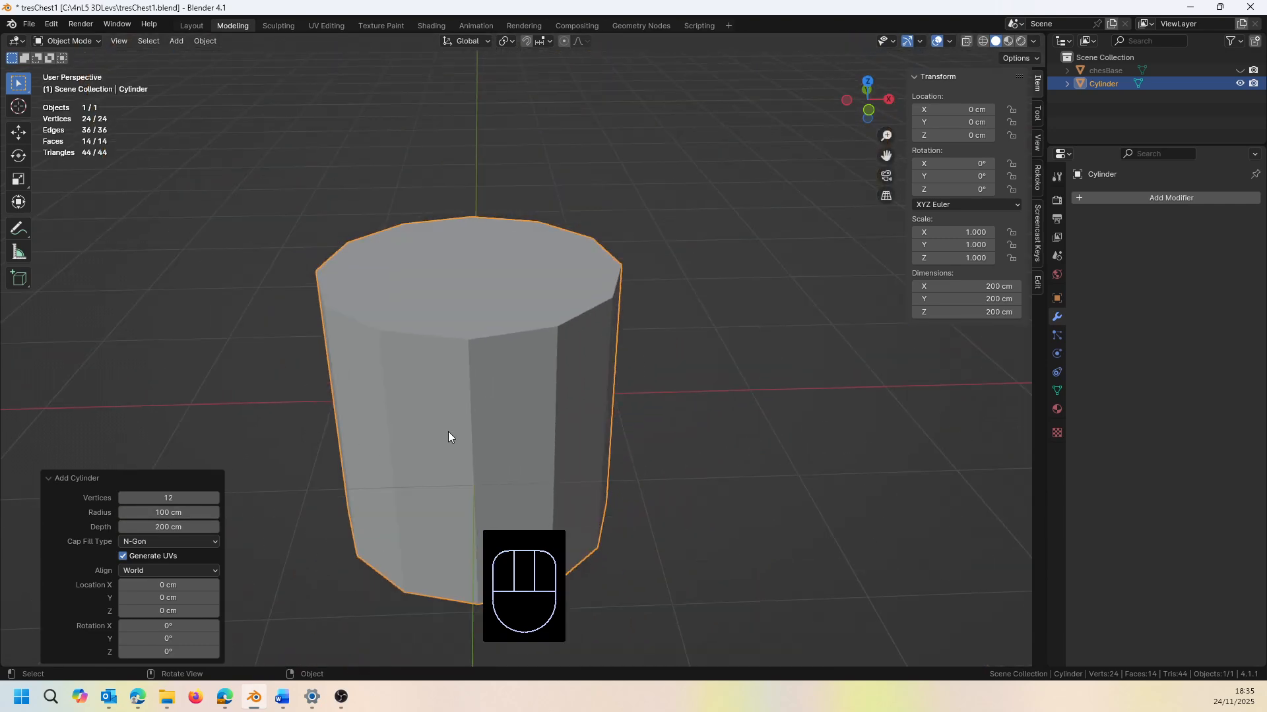
pyautogui.moveTo(413, 481); pyautogui.dragTo(369, 467, button='middle')
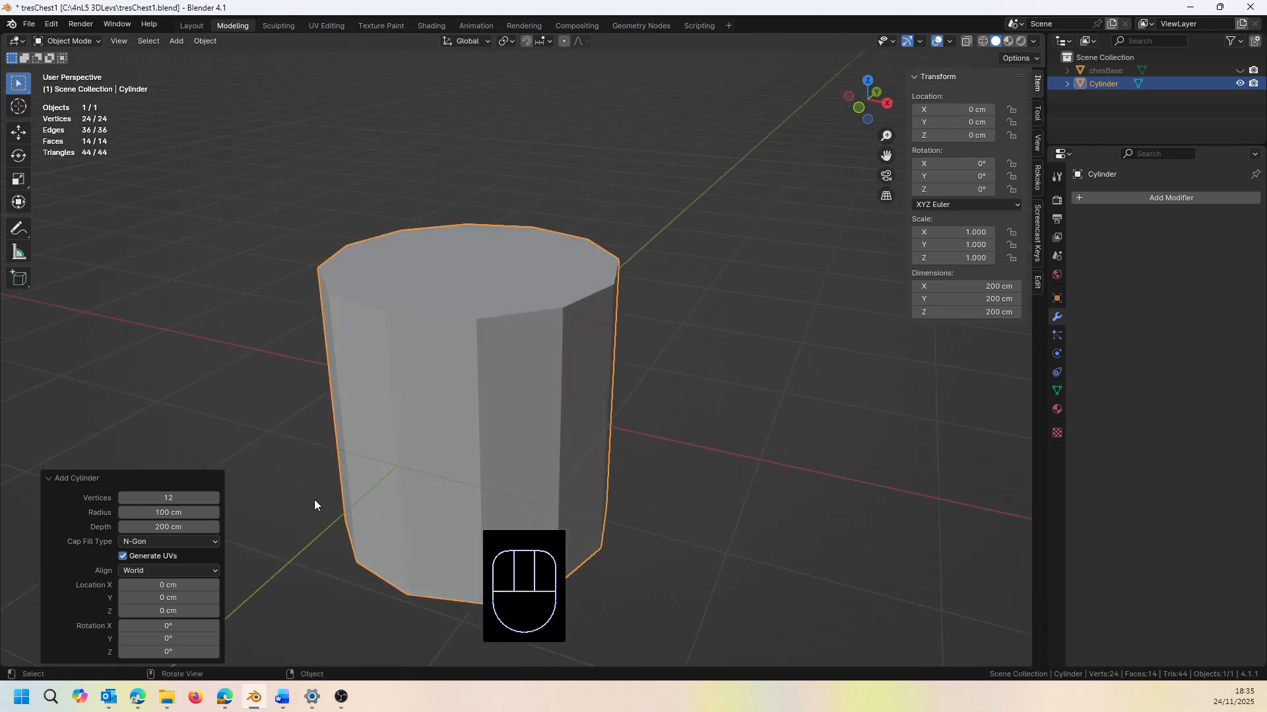
# Set the cylinder's radius to 20 cm and its depth to 80 cm
pyautogui.click(191, 513)
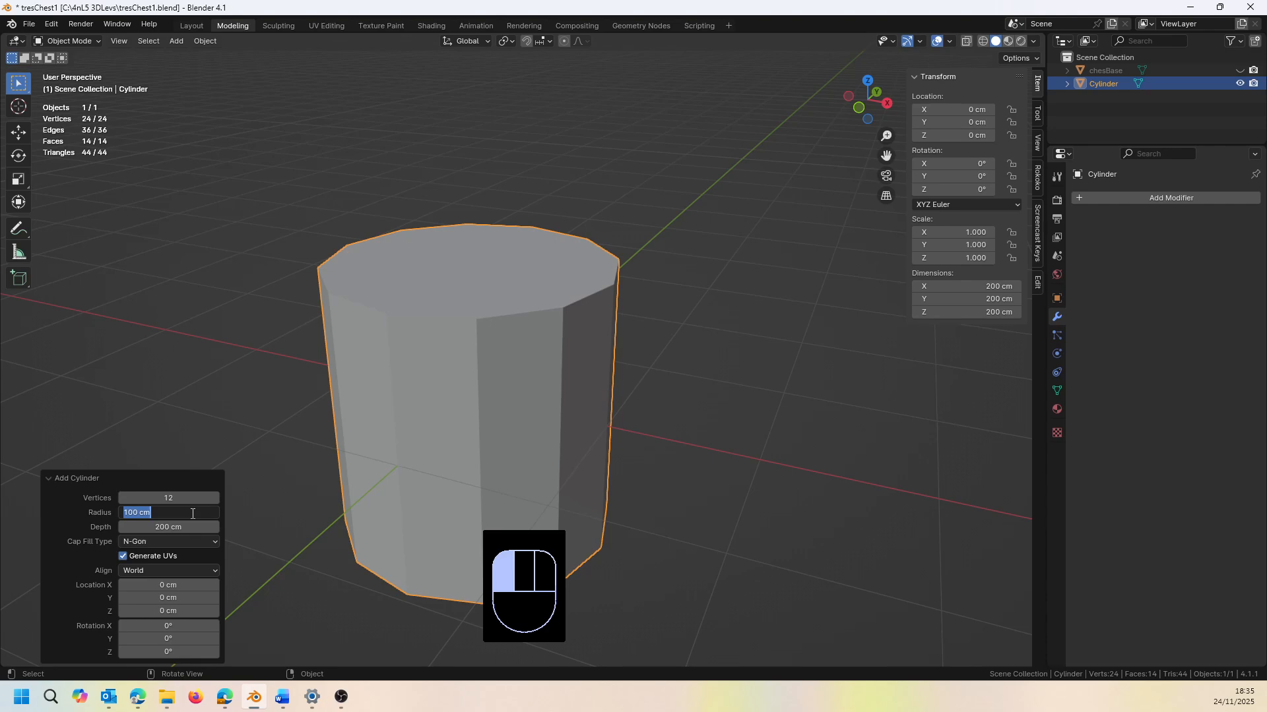
pyautogui.write('20')
pyautogui.press('Tab')
pyautogui.write('80')
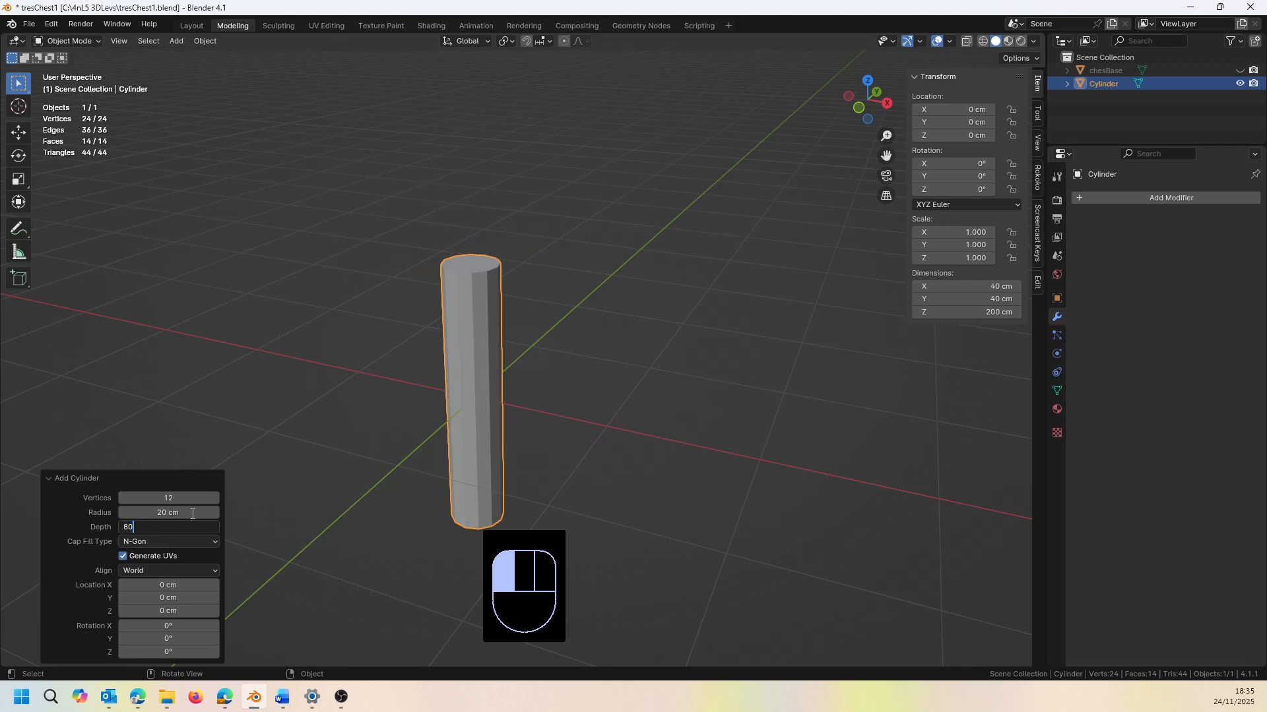
pyautogui.click(192, 513)
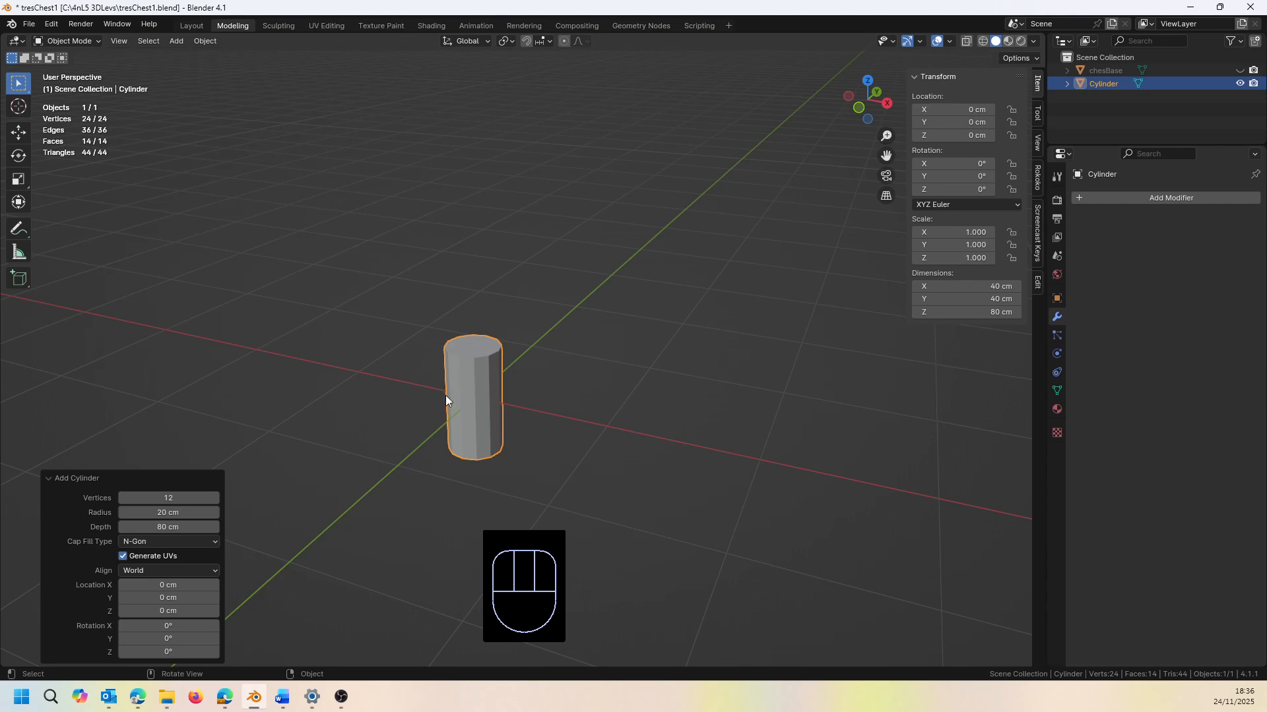
# Rotate the cylinder to -90° around Y and set its Y location to -20 cm
pyautogui.click(176, 640)
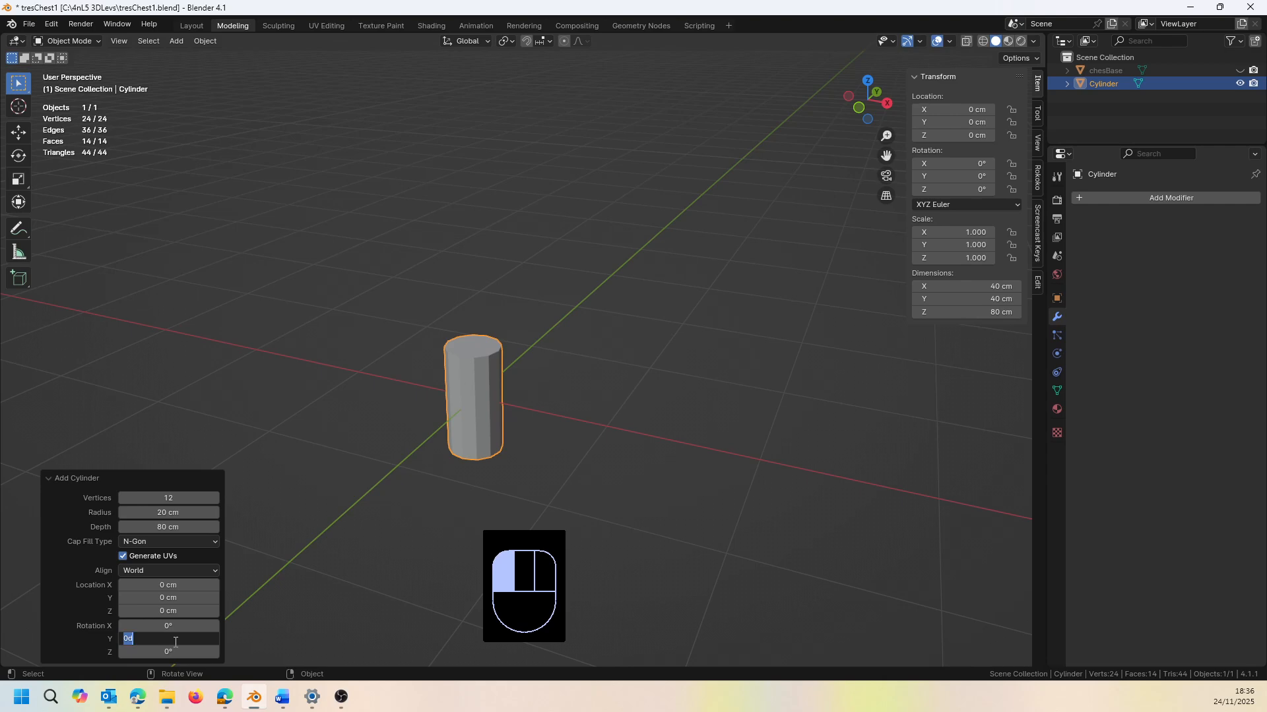
pyautogui.write('-90')
pyautogui.press('Return')
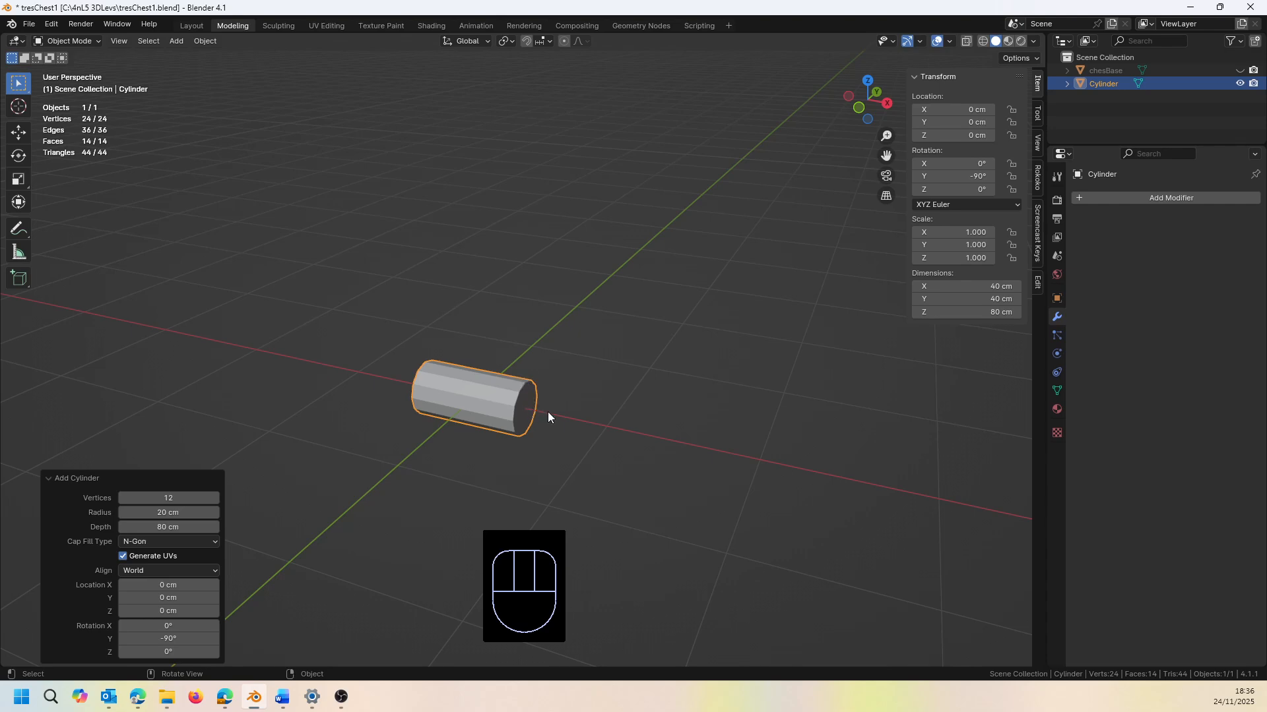
pyautogui.moveTo(584, 379); pyautogui.dragTo(602, 407, button='middle')
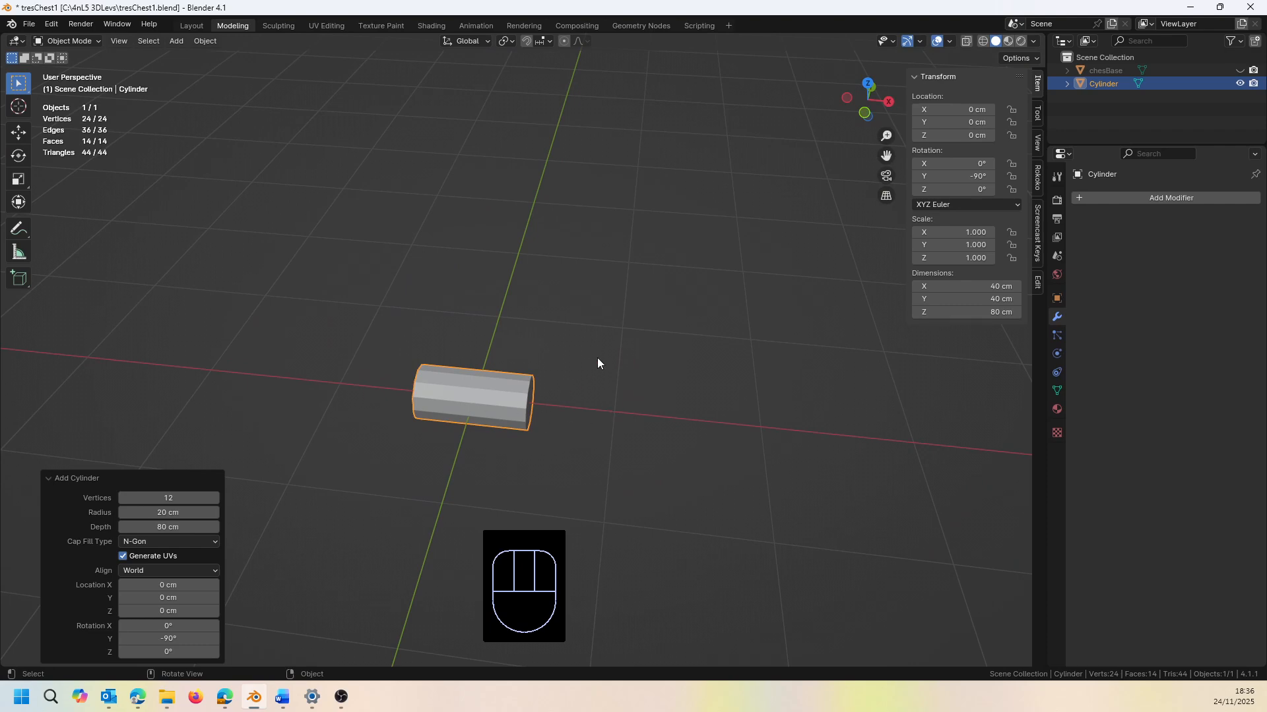
pyautogui.moveTo(598, 359); pyautogui.dragTo(527, 336, button='middle')
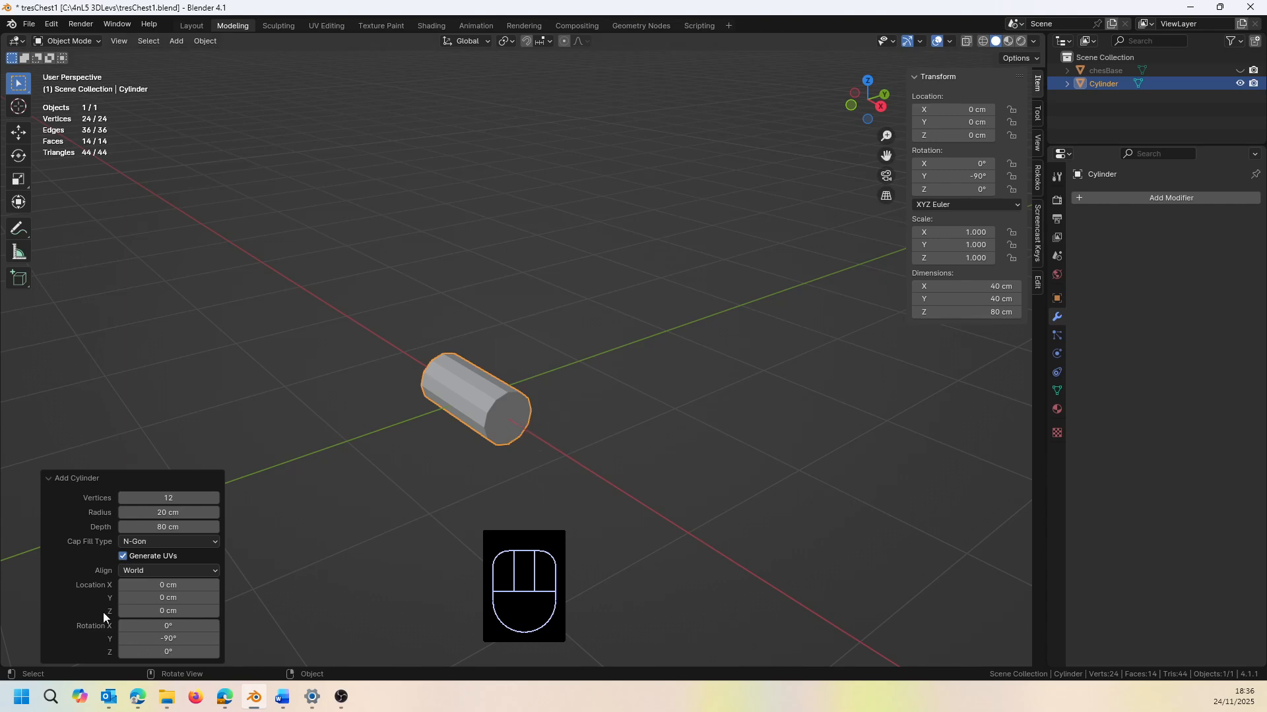
pyautogui.click(178, 598)
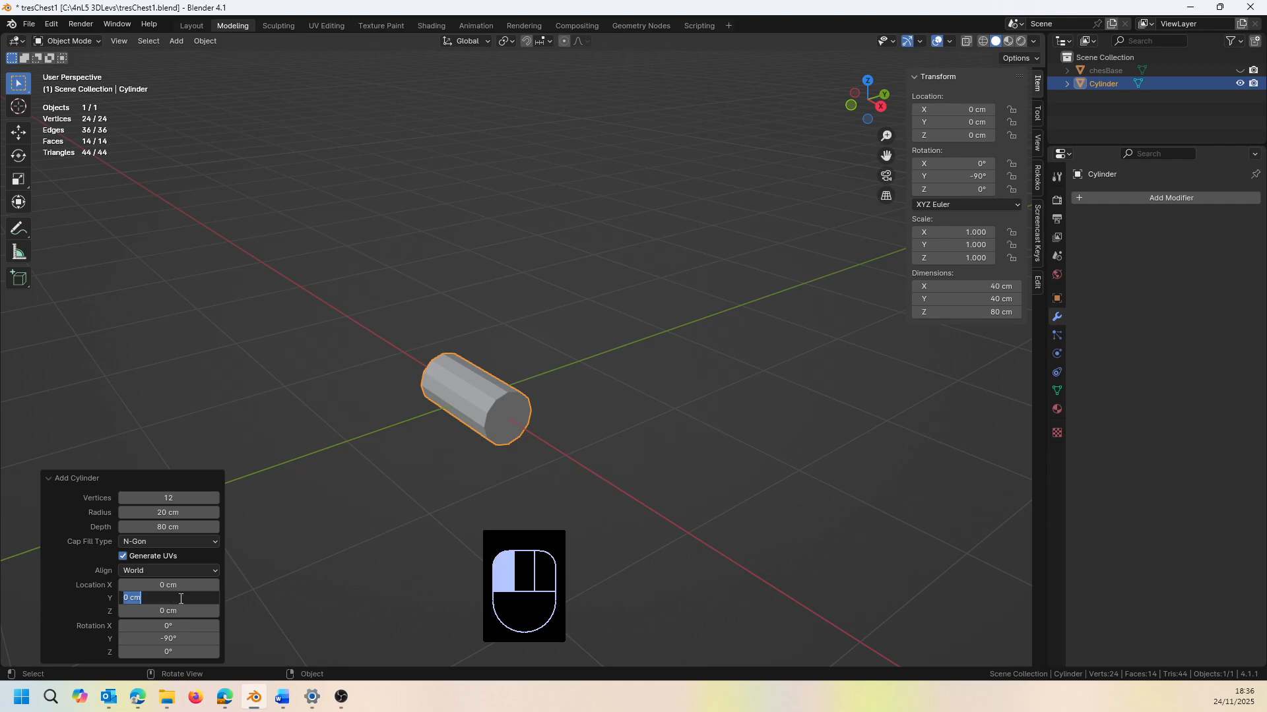
pyautogui.write('-20')
pyautogui.press('Return')
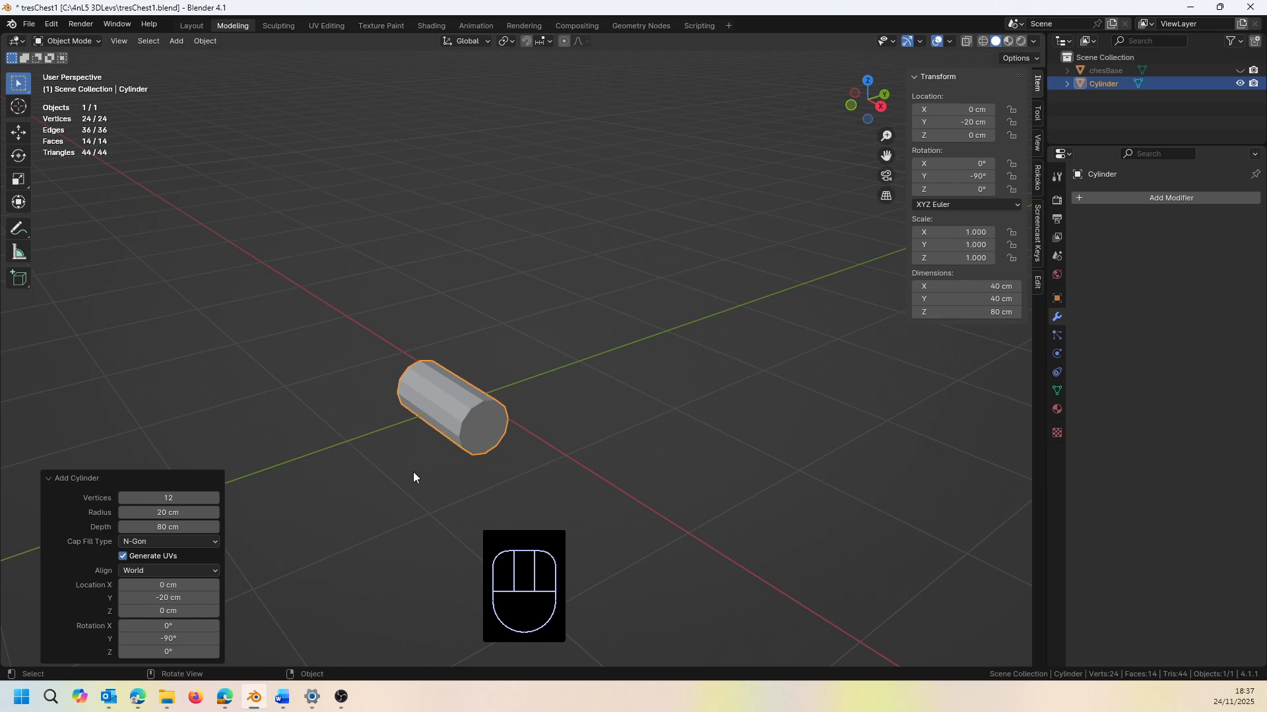
# Apply all transforms to the cylinder so its origin sits at the world origin
pyautogui.scroll(8, 462, 485)
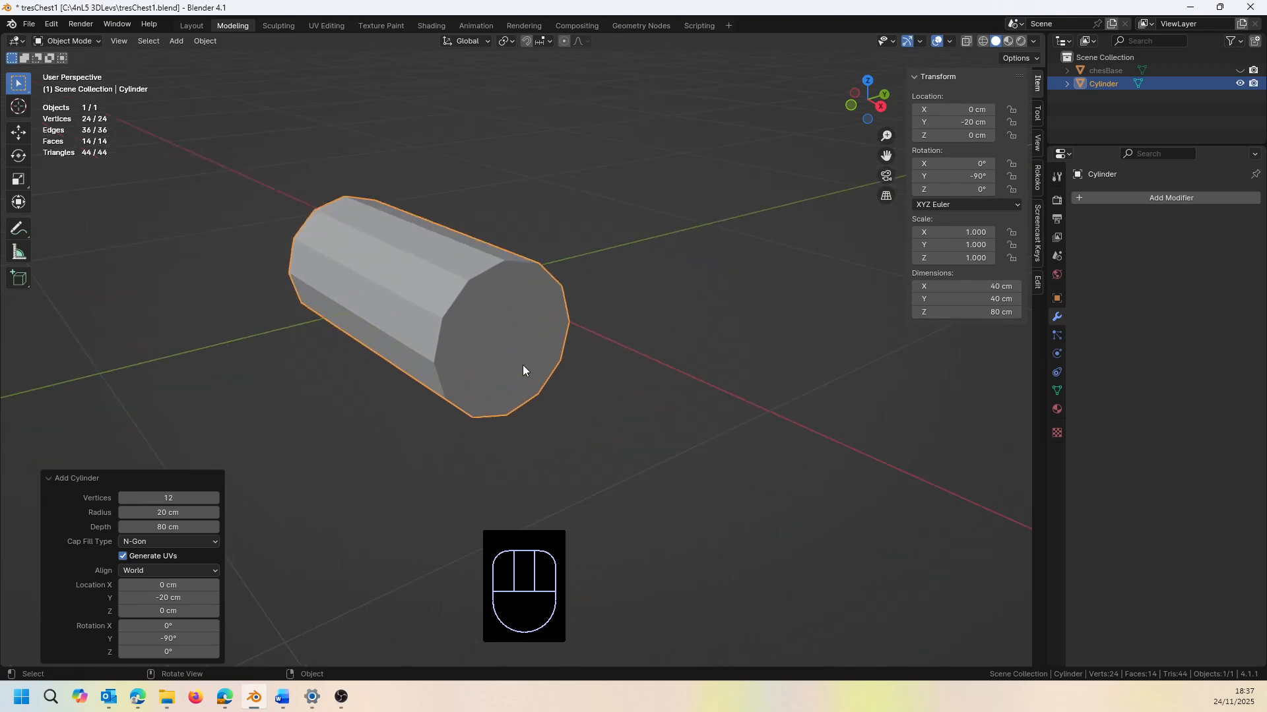
pyautogui.moveTo(438, 345)
pyautogui.mouseDown(button='middle')
pyautogui.moveTo(481, 350)
pyautogui.moveTo(416, 324)
pyautogui.moveTo(424, 311)
pyautogui.moveTo(479, 312)
pyautogui.moveTo(438, 327)
pyautogui.mouseUp(button='middle')
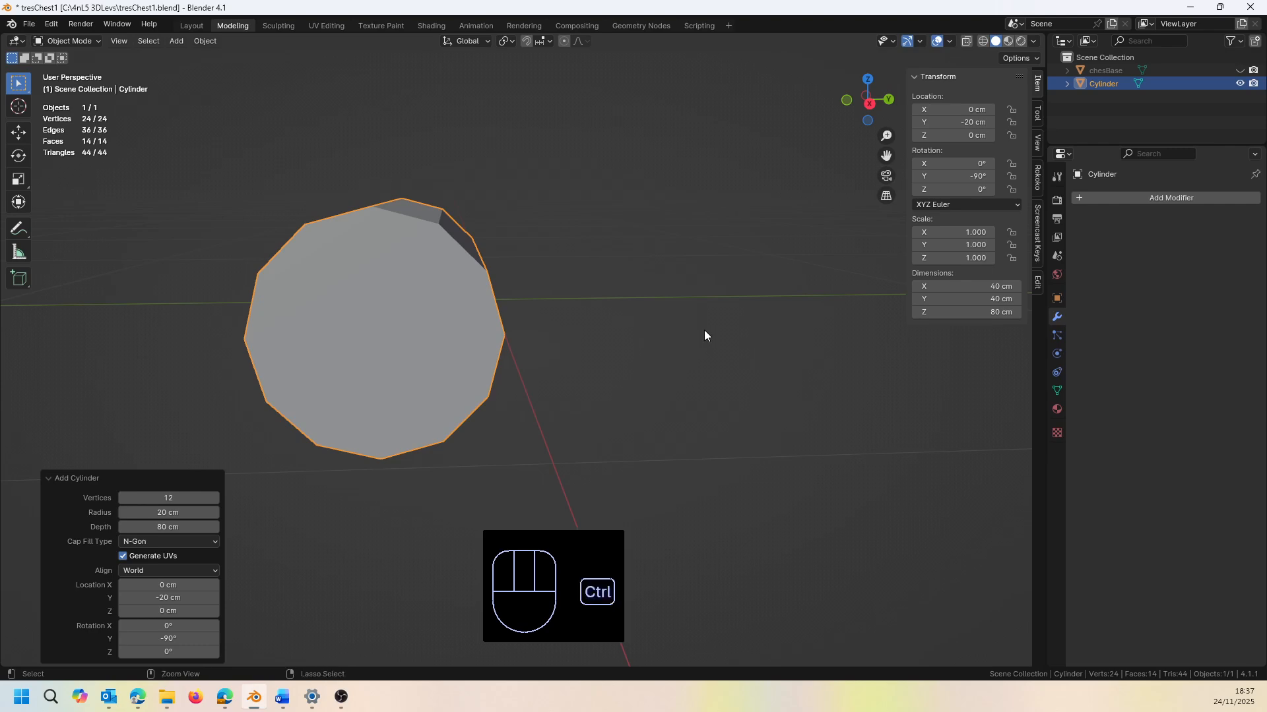
pyautogui.hotkey('ctrl', 'a')
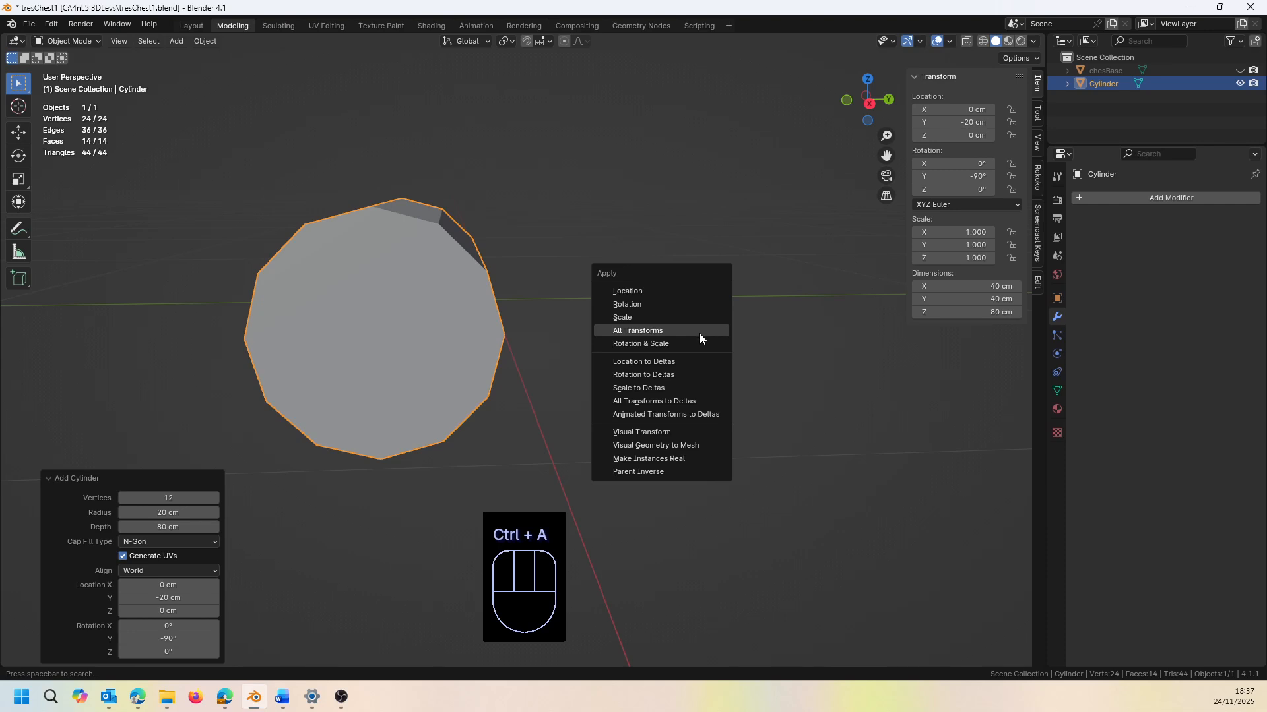
pyautogui.click(677, 330)
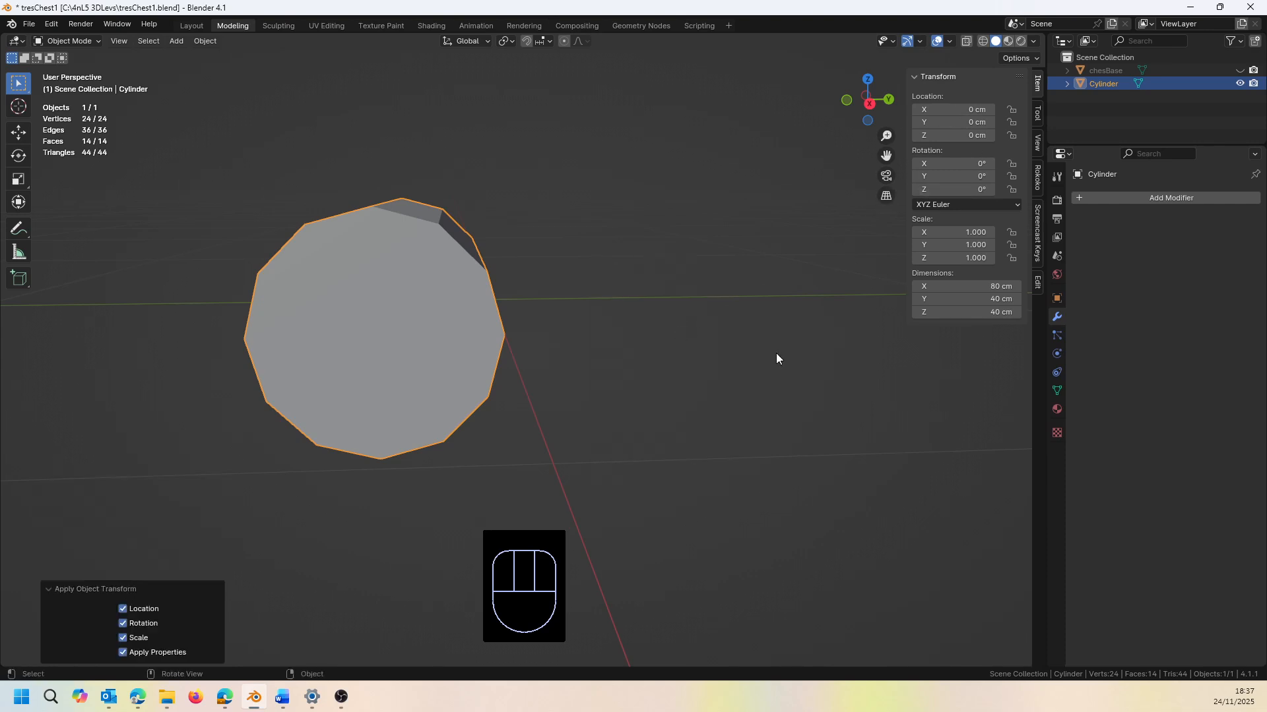
# Connect the two opposite mid-height vertices of the cylinder's near end cap with a straight horizontal edge
pyautogui.moveTo(571, 366); pyautogui.dragTo(579, 367, button='middle')
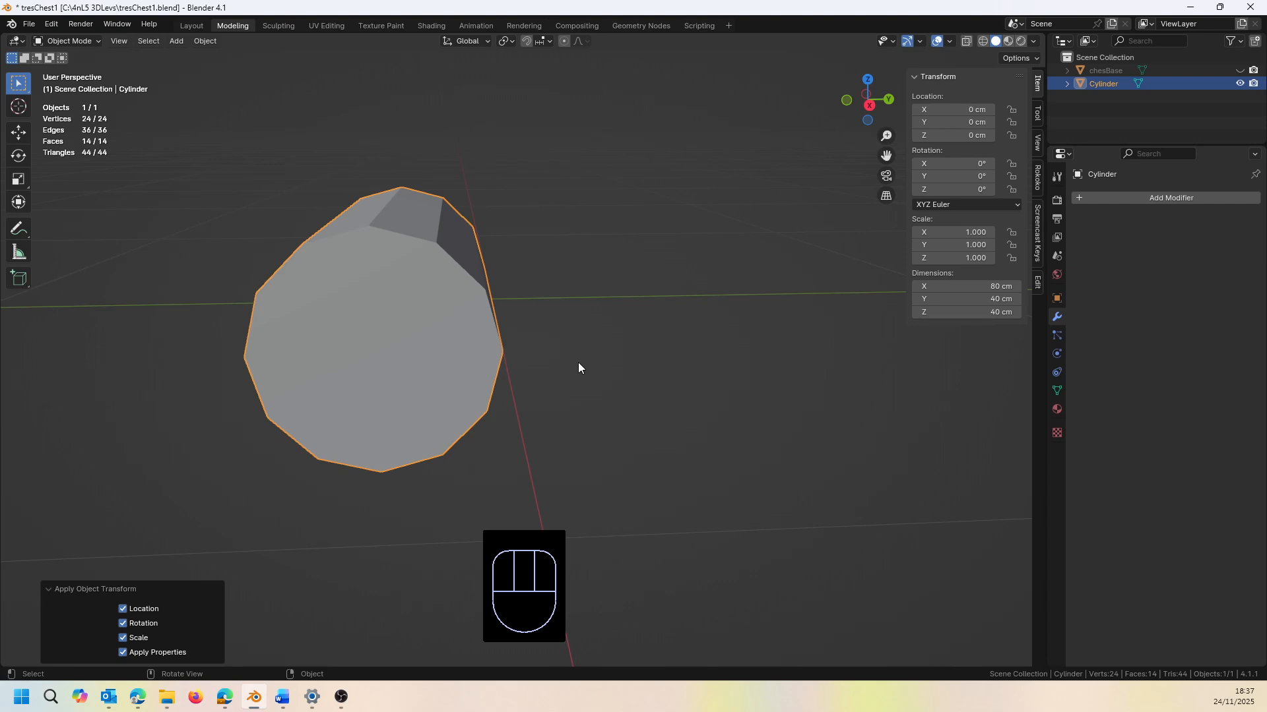
pyautogui.press('Tab')
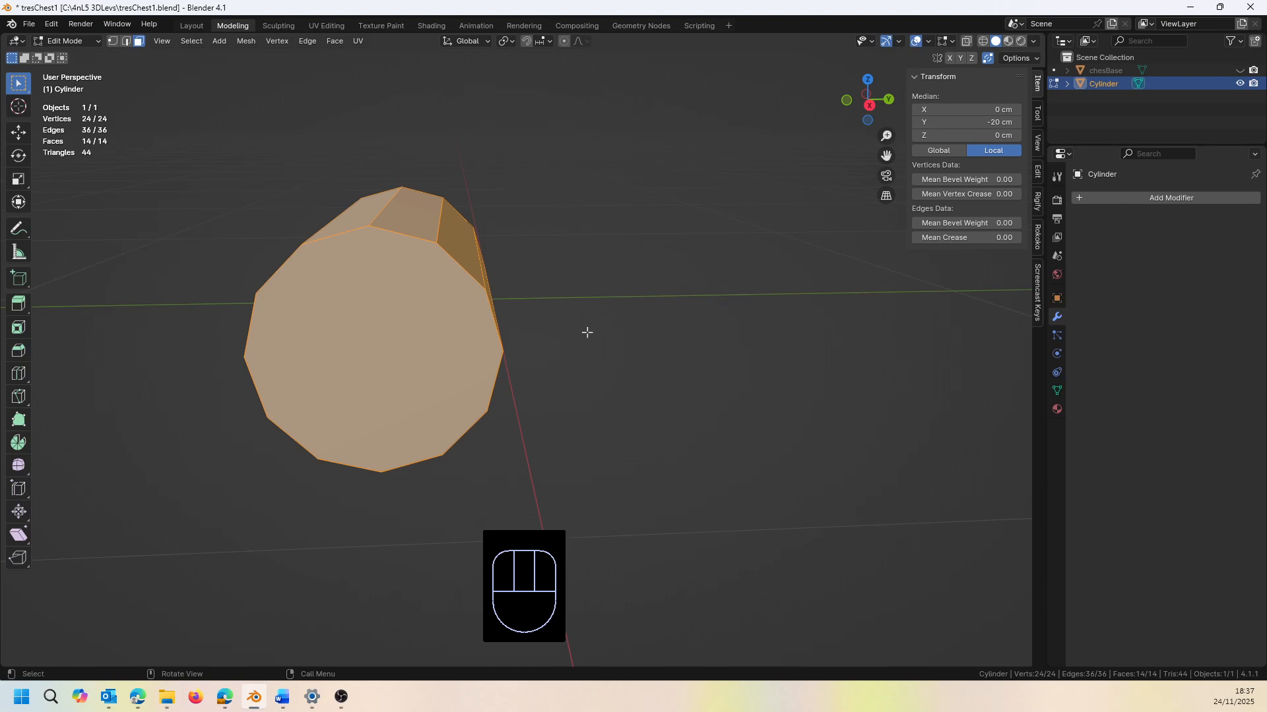
pyautogui.press('1')
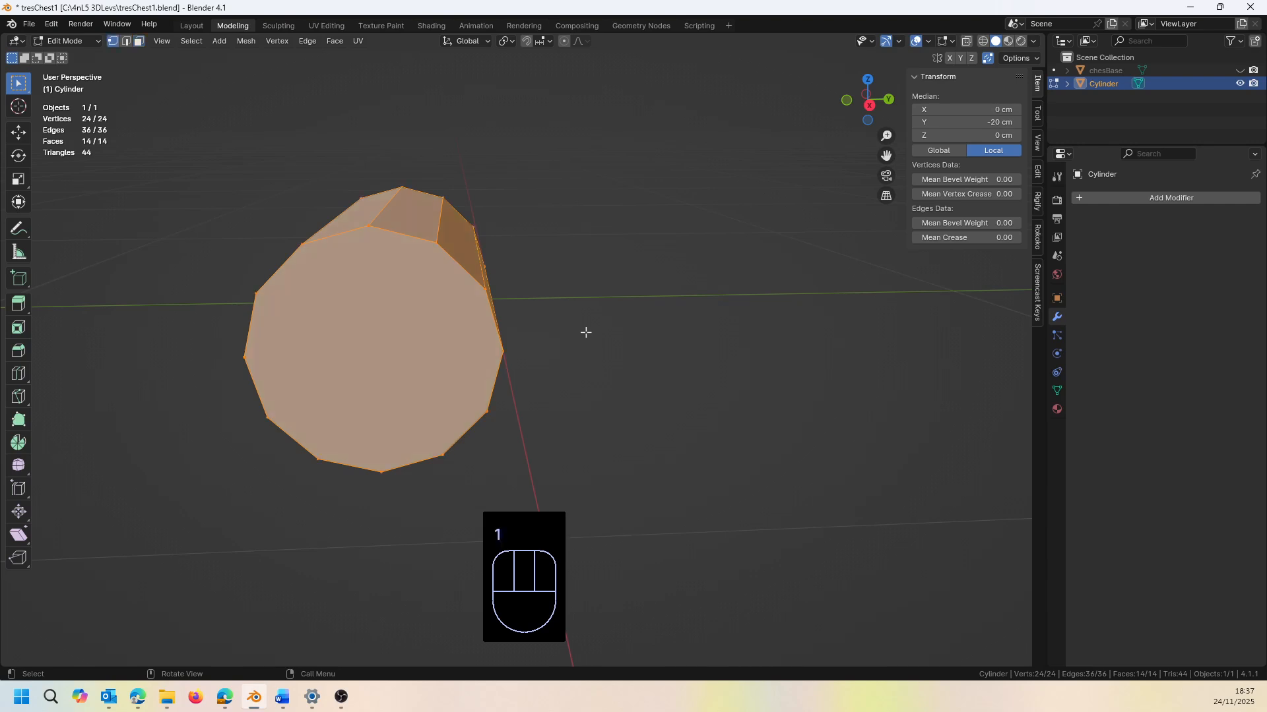
pyautogui.click(221, 340)
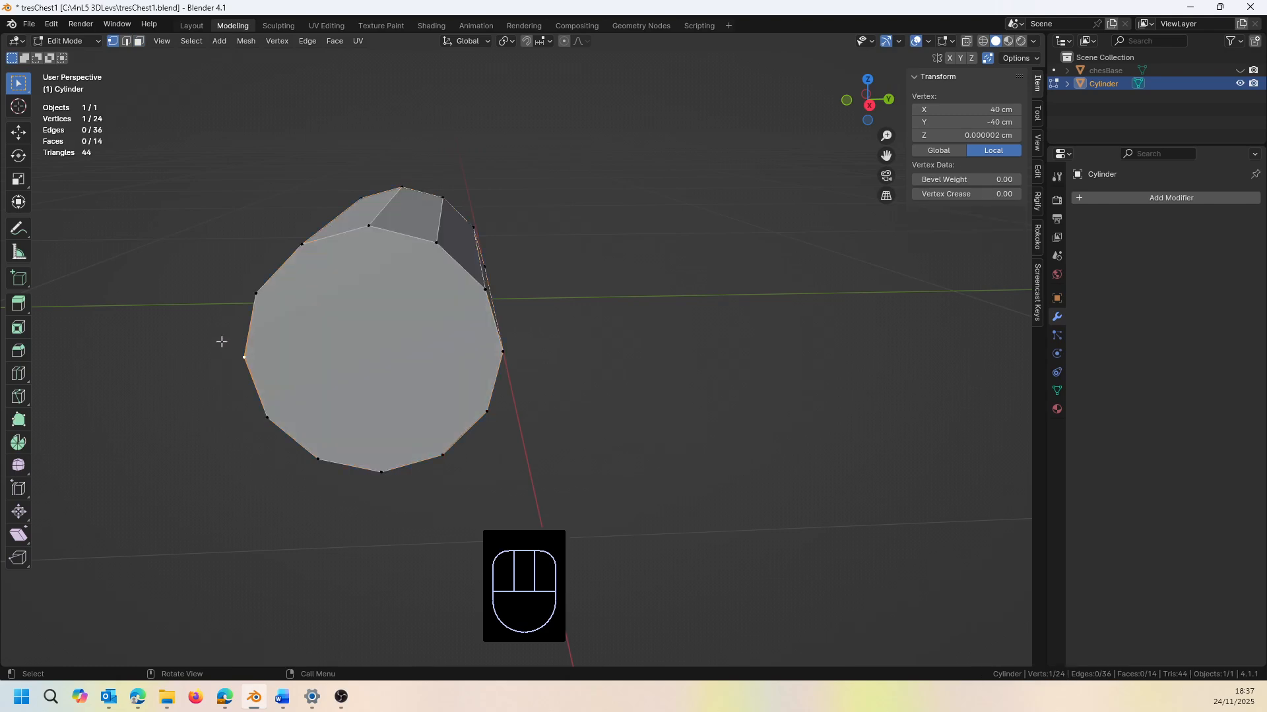
pyautogui.moveTo(221, 341); pyautogui.dragTo(523, 363)
pyautogui.press('j')
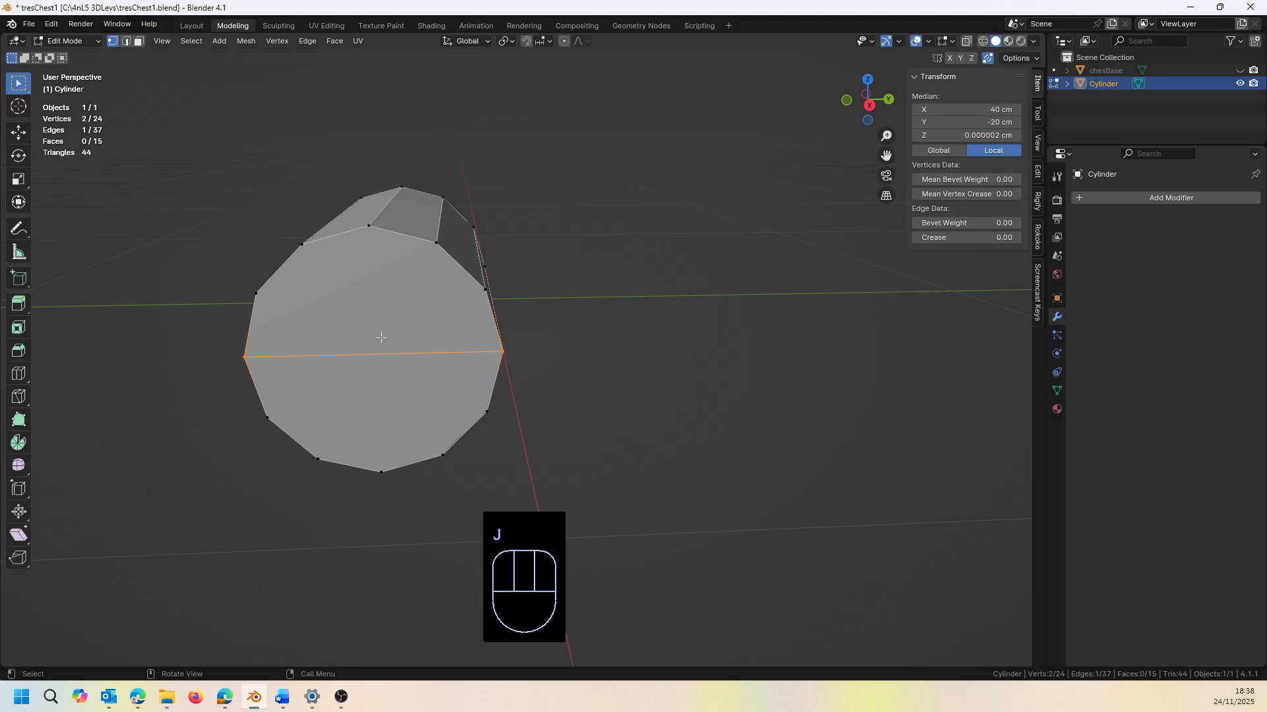
pyautogui.click(284, 45)
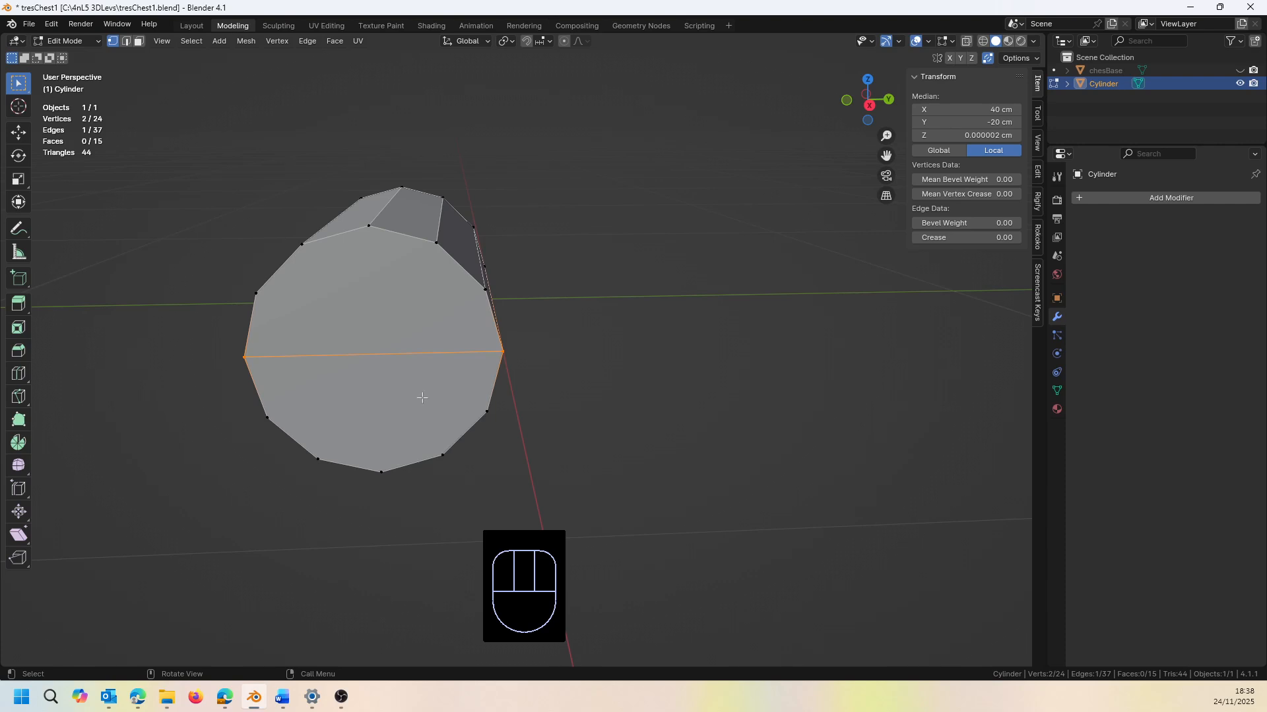
# Connect the two opposite mid-height vertices on the cylinder's other end cap with a horizontal edge
pyautogui.click(868, 107)
pyautogui.click(868, 104)
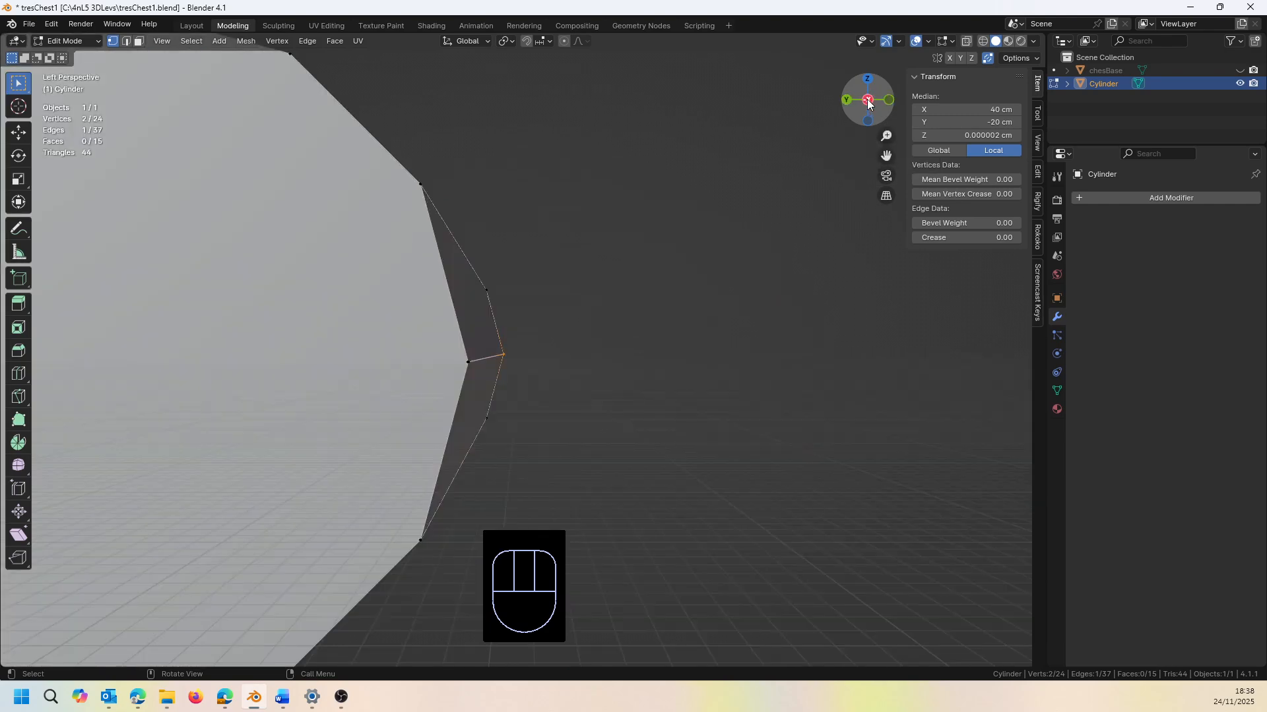
pyautogui.scroll(-10, 534, 347)
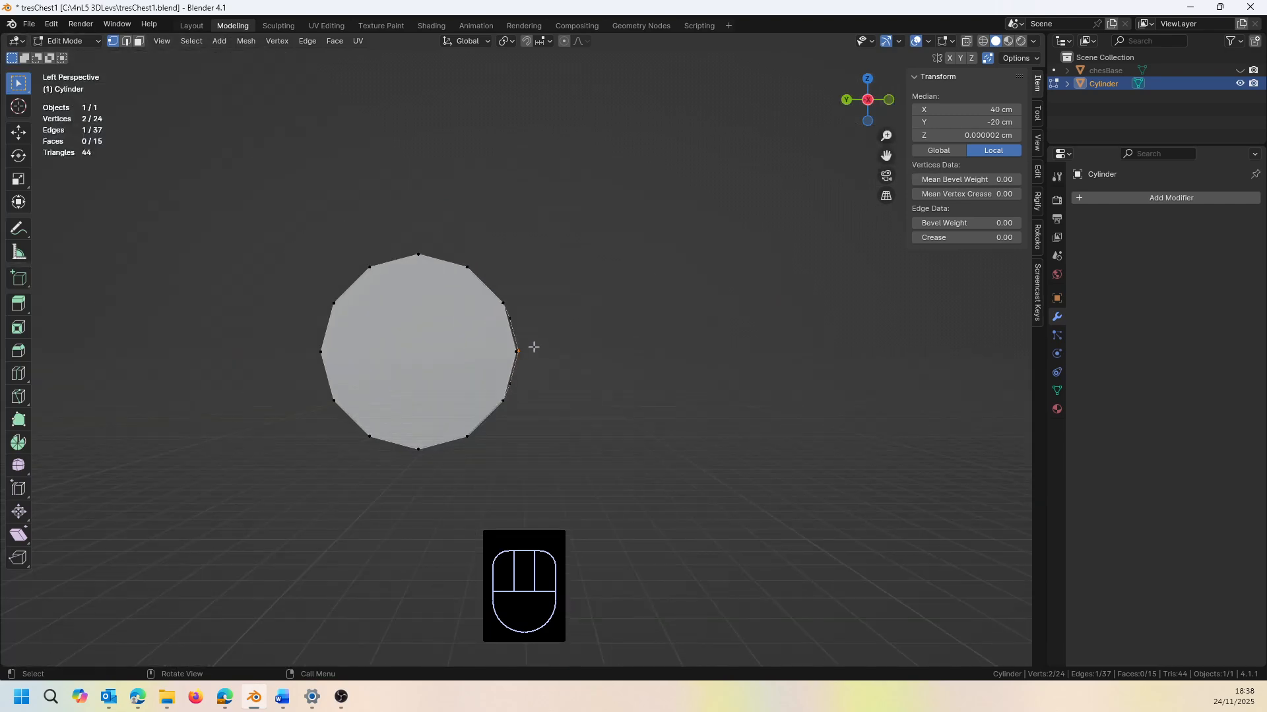
pyautogui.scroll(-2, 546, 334)
pyautogui.scroll(-2, 546, 333)
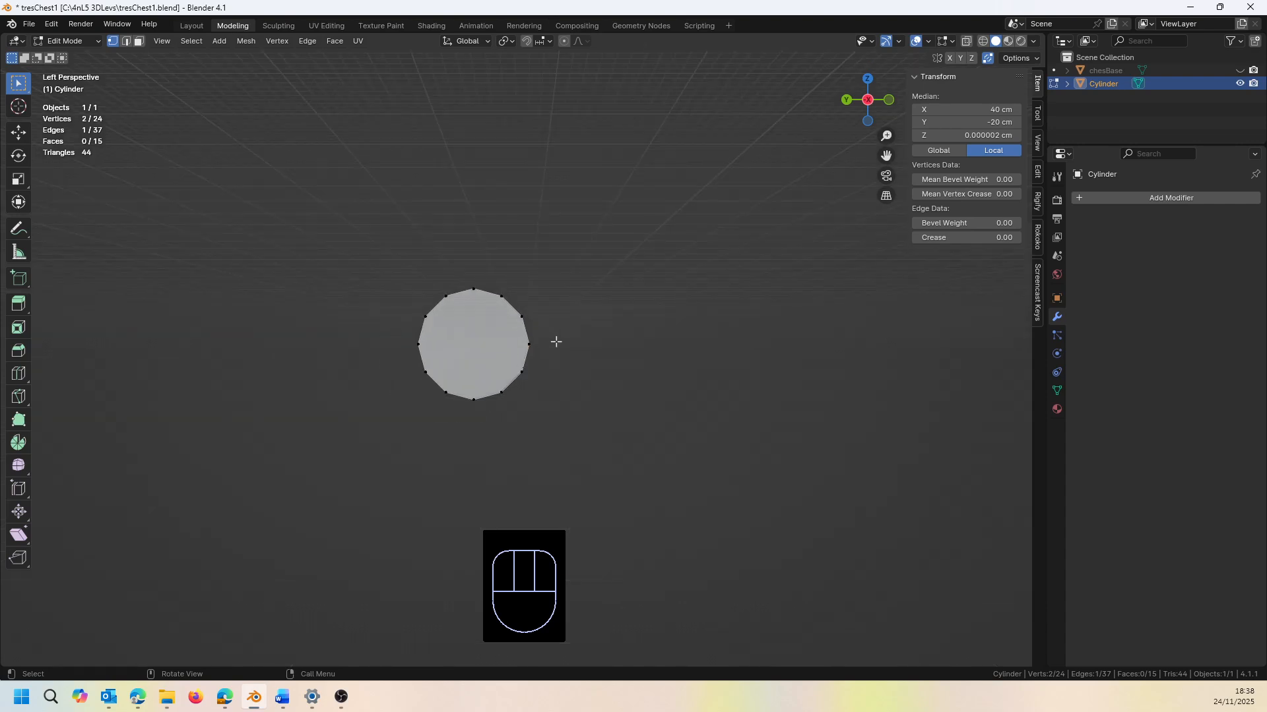
pyautogui.click(358, 328)
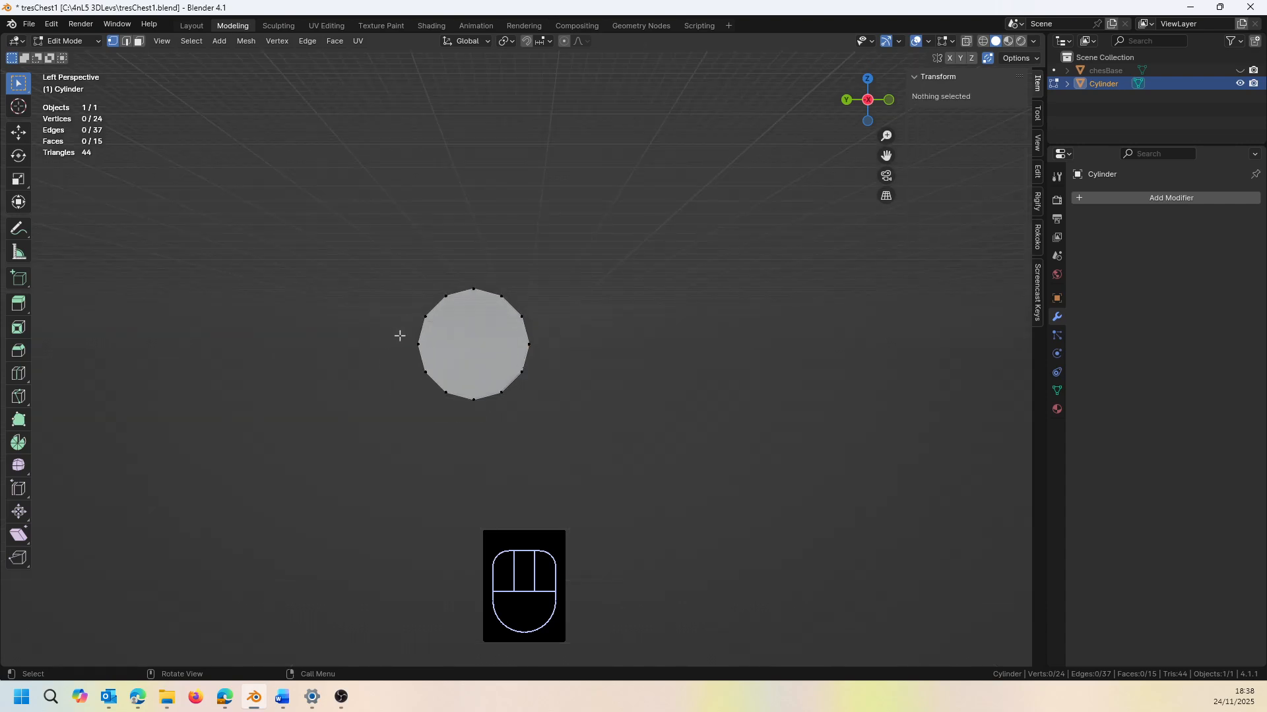
pyautogui.moveTo(399, 336); pyautogui.dragTo(545, 351)
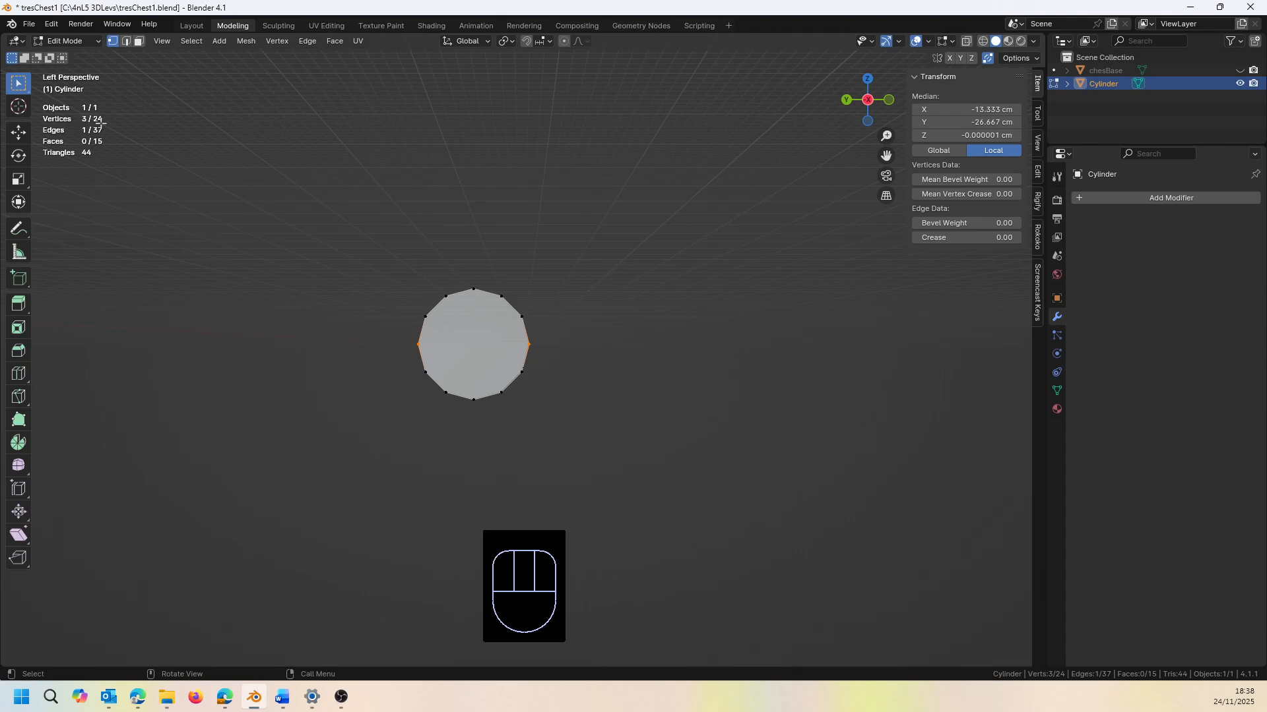
pyautogui.scroll(2, 557, 336)
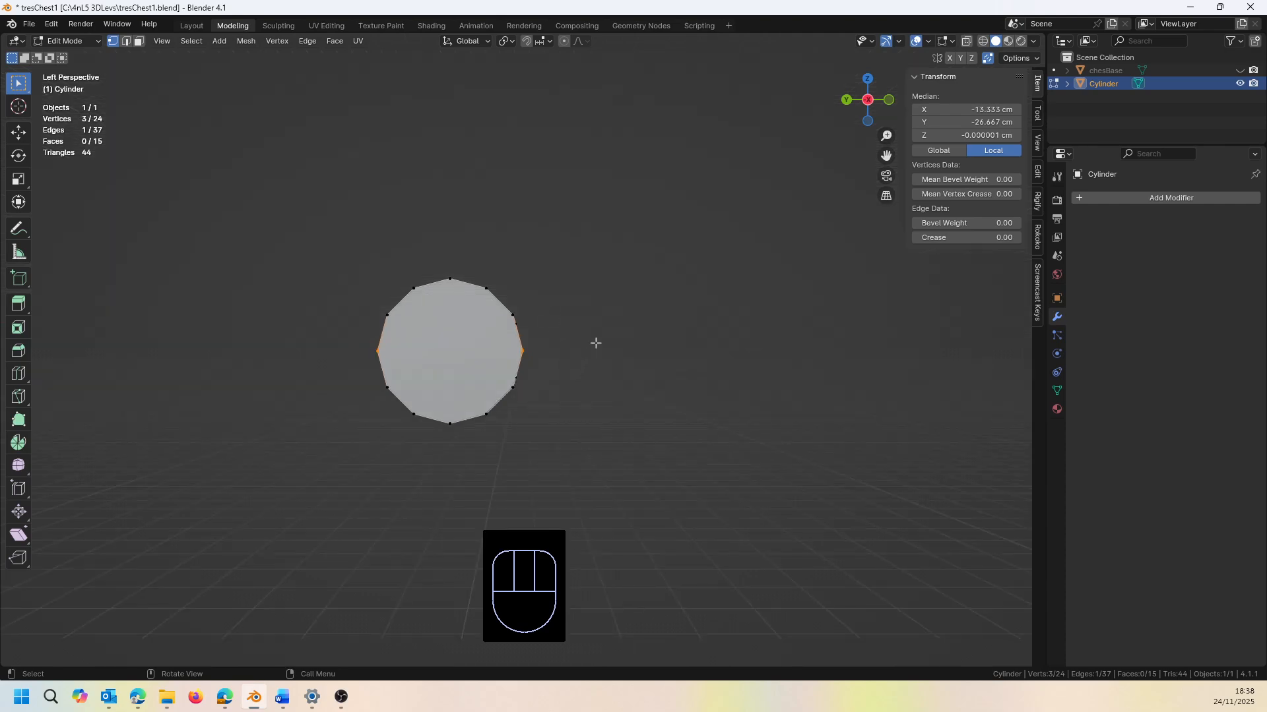
pyautogui.moveTo(594, 345); pyautogui.dragTo(567, 348, button='middle')
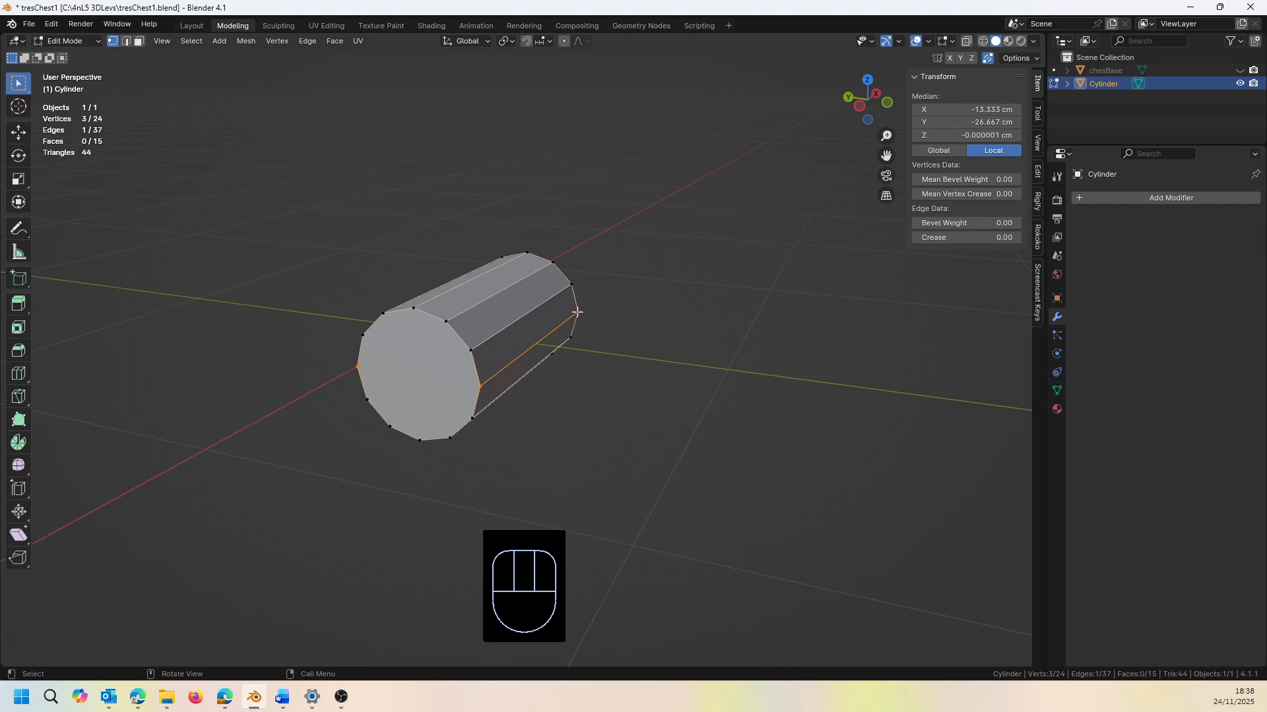
pyautogui.press('ctrl')
pyautogui.keyDown('shift'); pyautogui.click(579, 314); pyautogui.keyUp('shift')
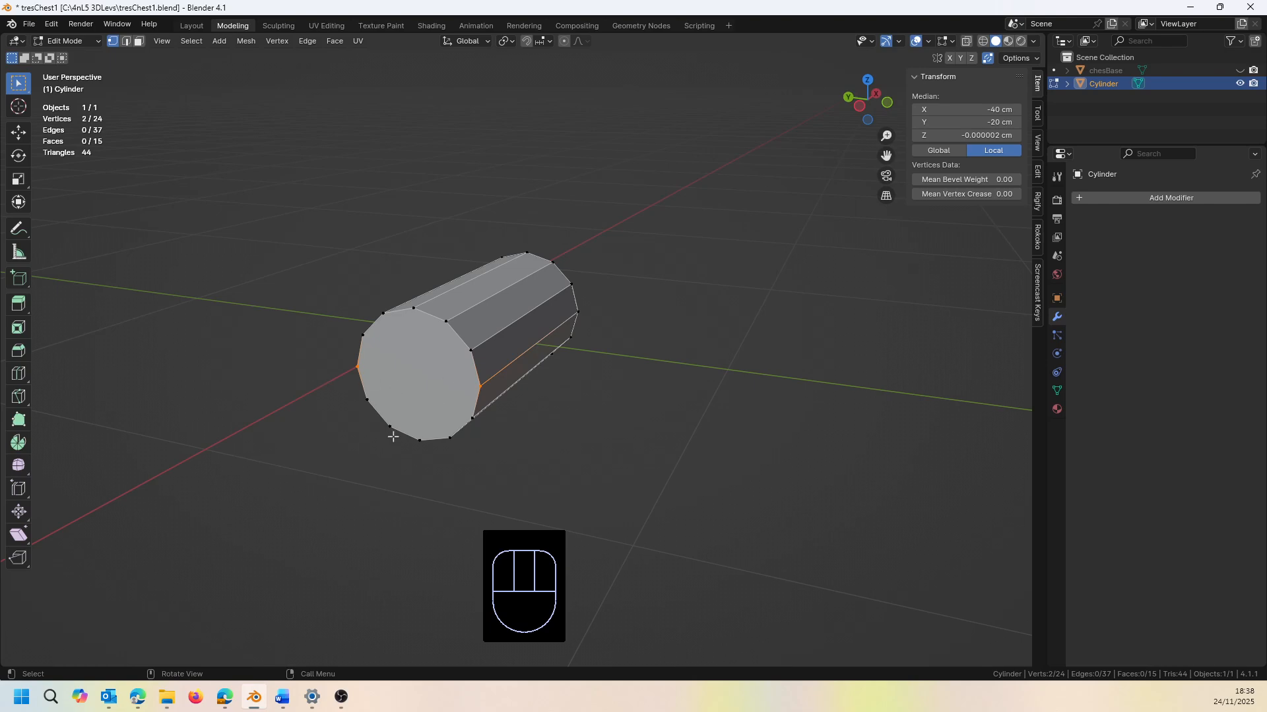
pyautogui.press('j')
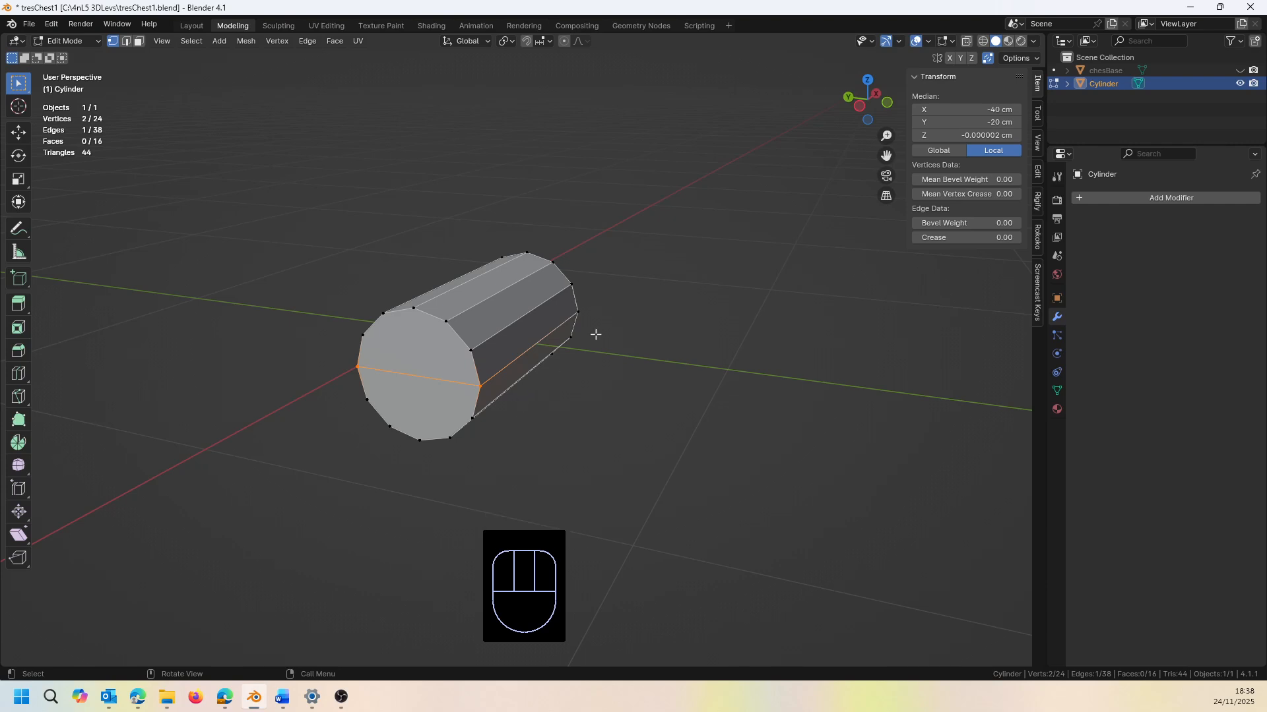
# Enable X-ray and delete all cylinder vertices below the horizontal edges, leaving the upper half
pyautogui.click(860, 108)
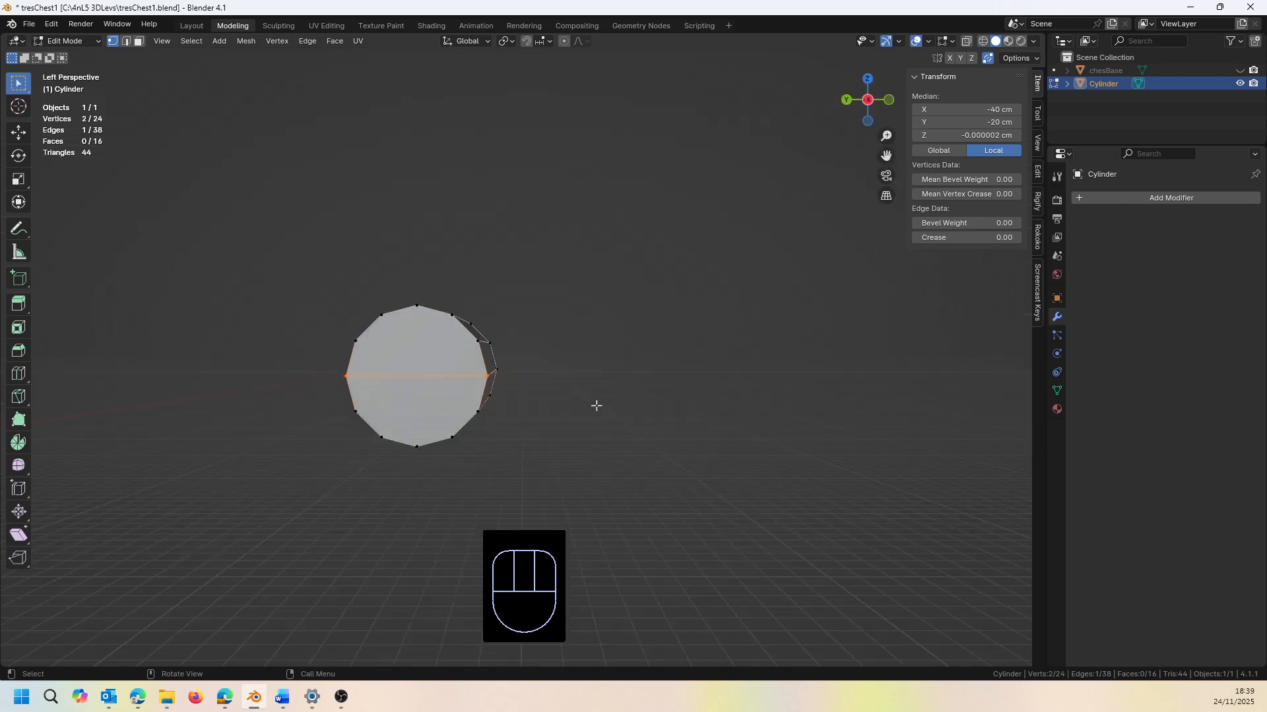
pyautogui.moveTo(566, 385); pyautogui.dragTo(595, 376, button='middle')
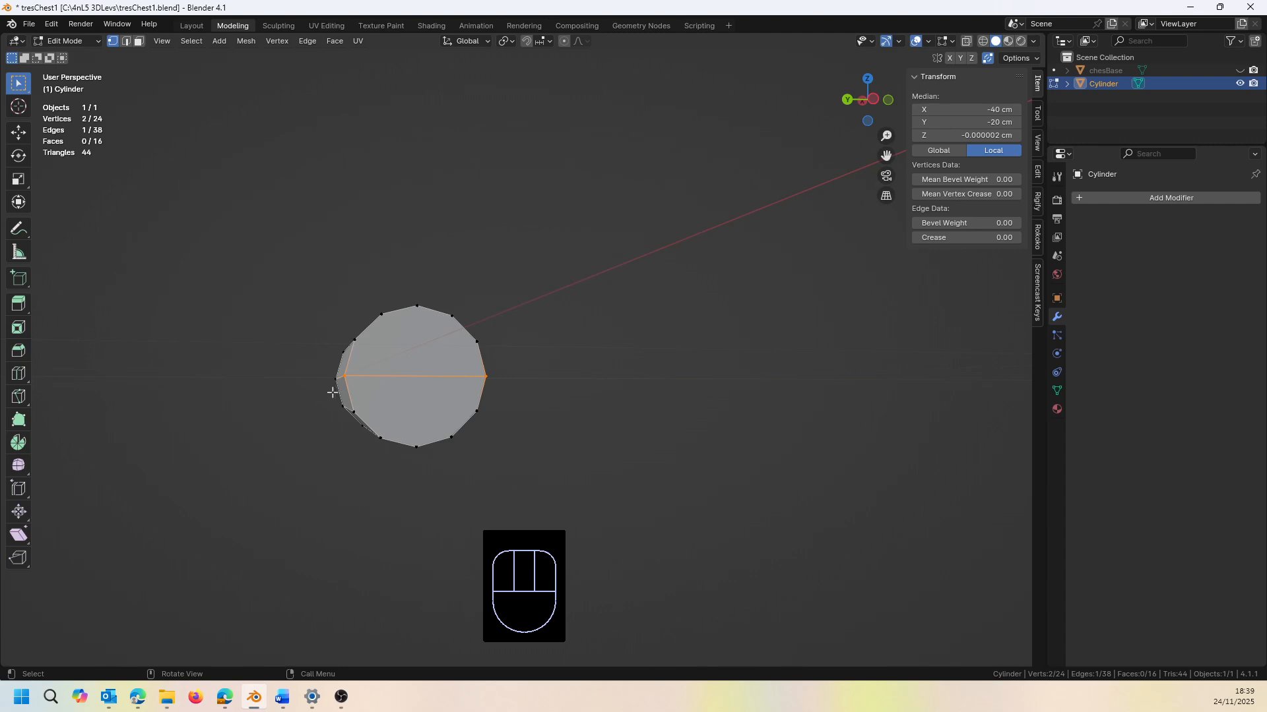
pyautogui.click(967, 41)
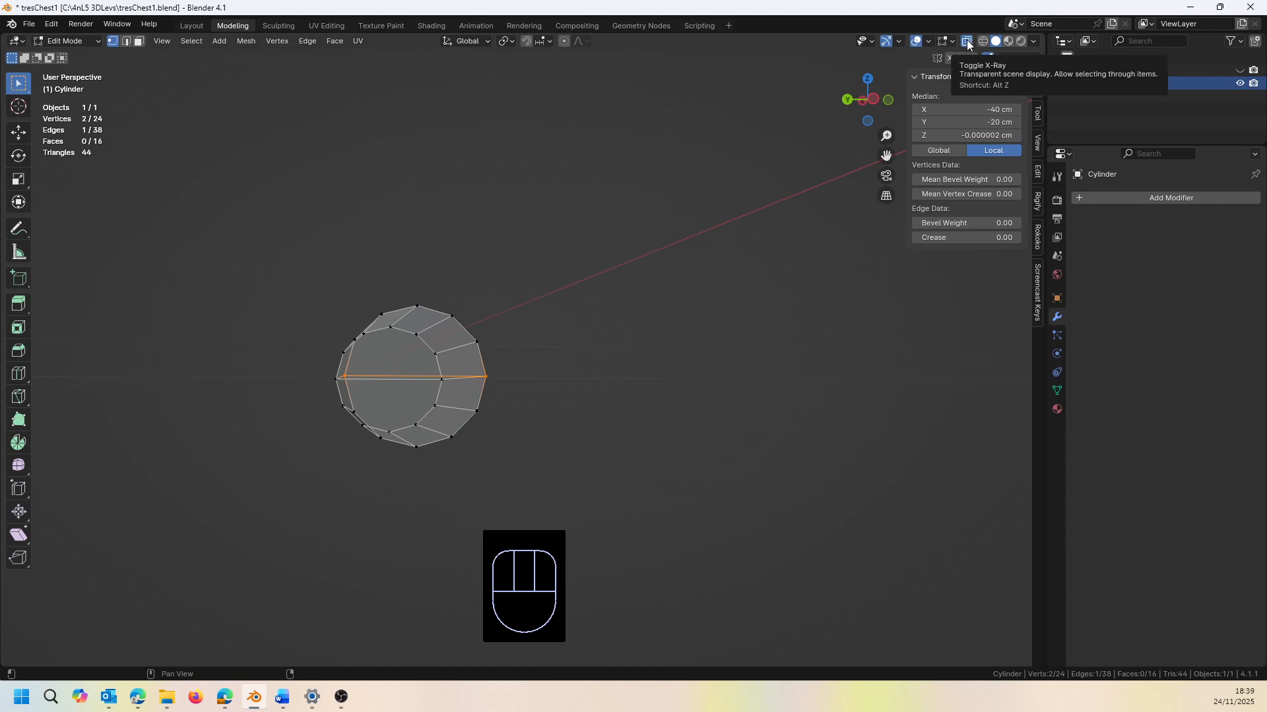
pyautogui.moveTo(325, 397); pyautogui.dragTo(520, 460)
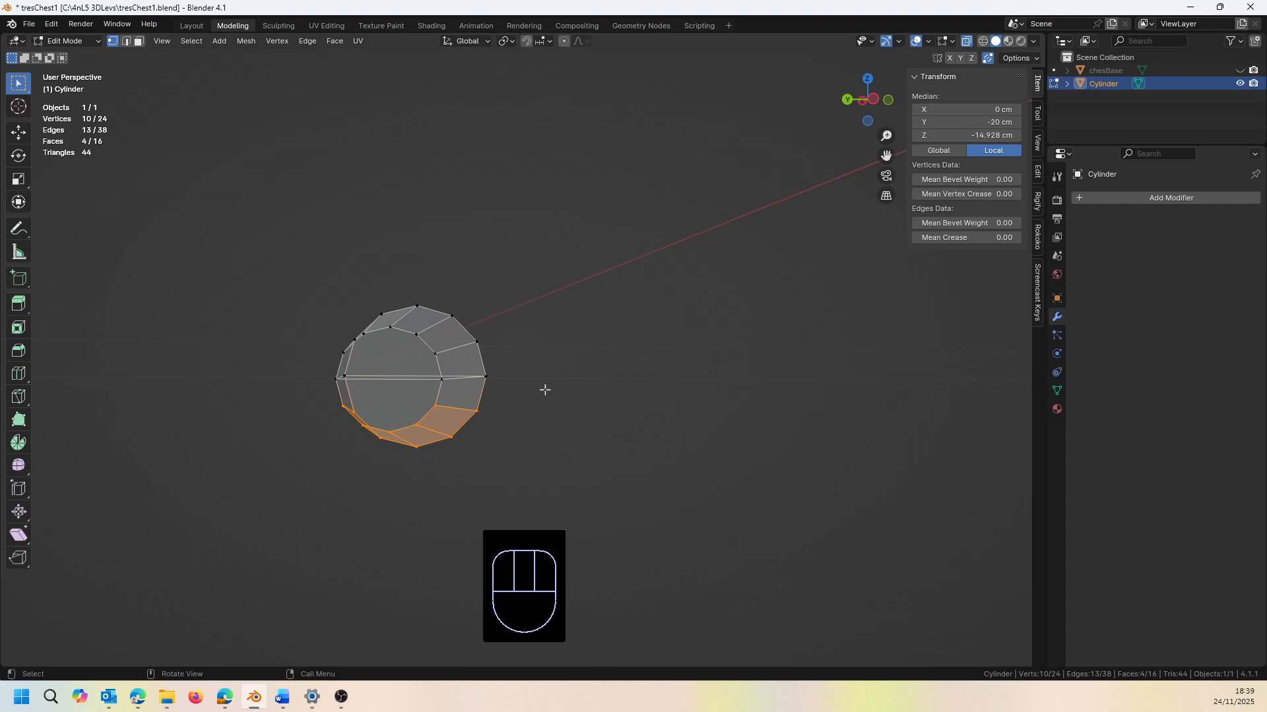
pyautogui.press('x')
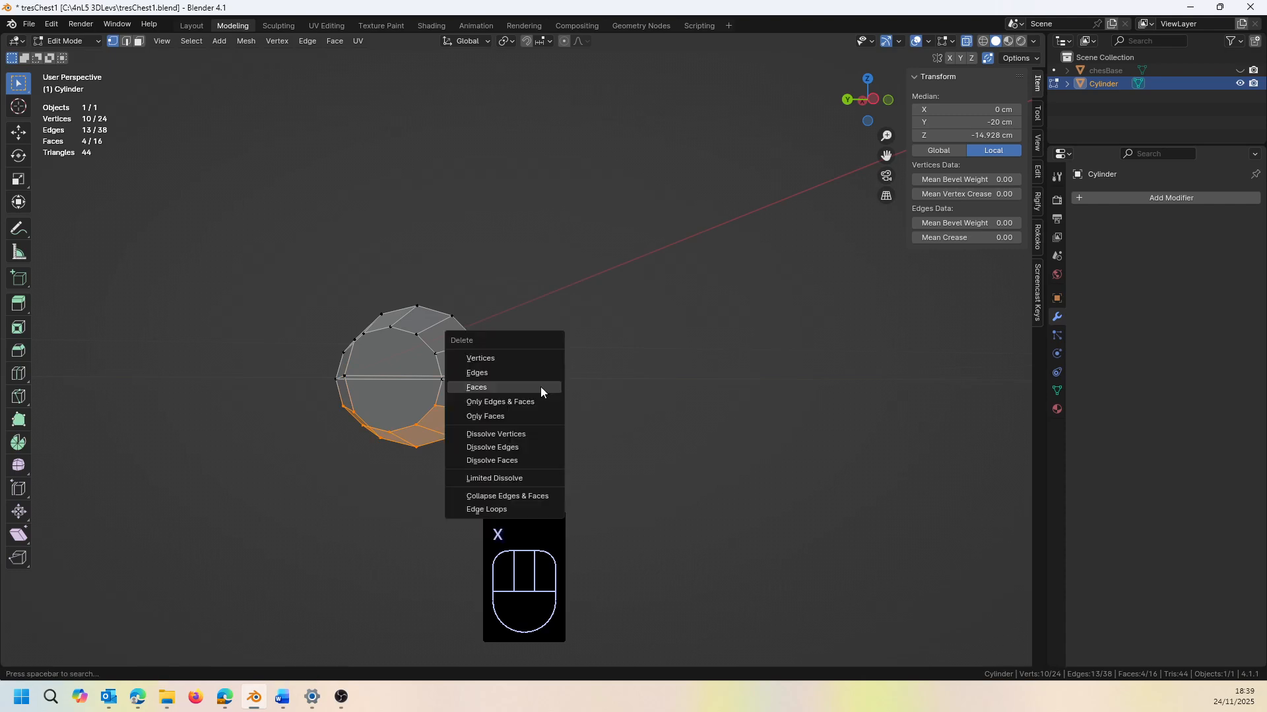
pyautogui.click(492, 357)
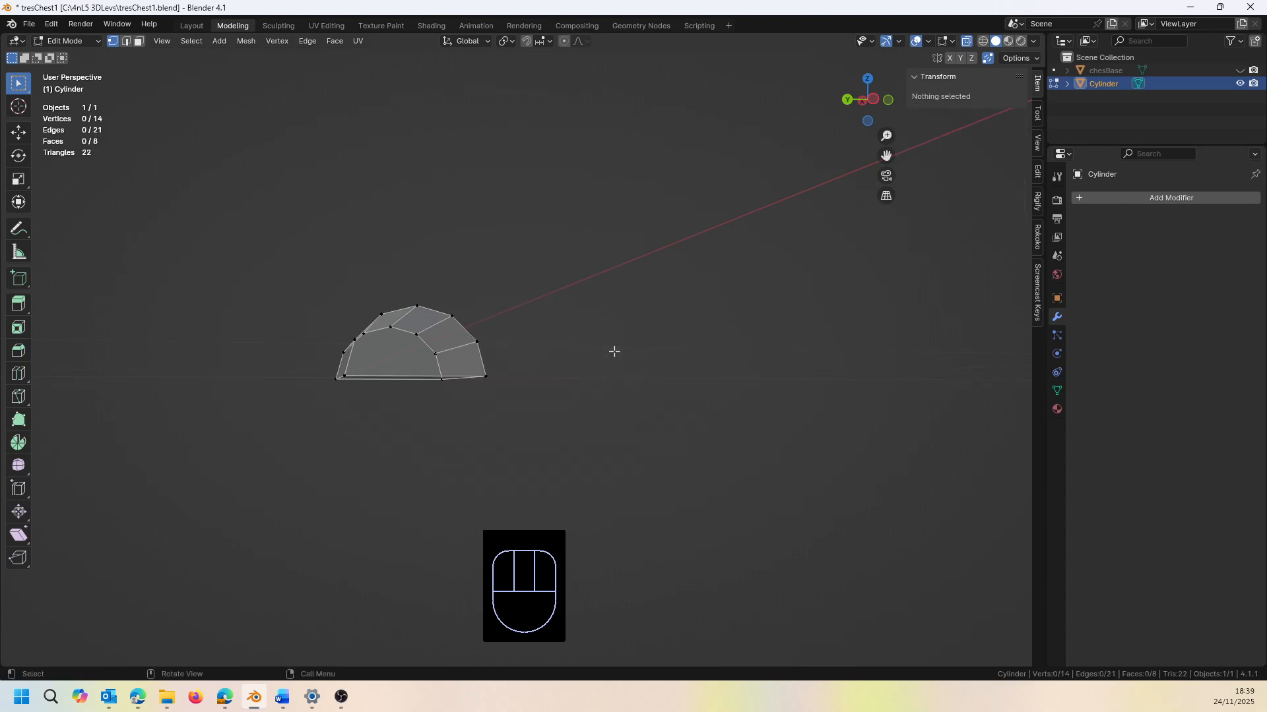
# Turn X-ray off and bring the open underside of the half cylinder into view
pyautogui.moveTo(560, 374); pyautogui.dragTo(394, 337, button='middle')
pyautogui.moveTo(929, 380); pyautogui.dragTo(864, 354, button='middle')
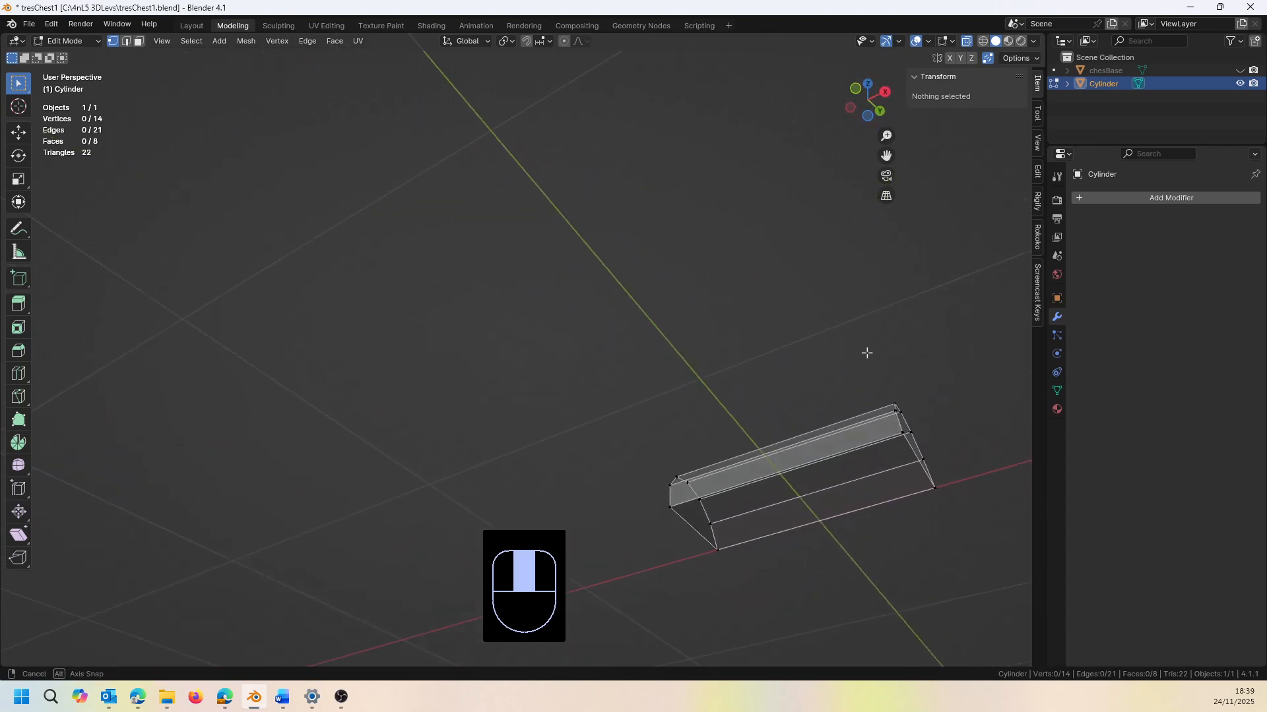
pyautogui.moveTo(990, 508); pyautogui.dragTo(978, 553, button='middle')
pyautogui.scroll(1, 953, 594)
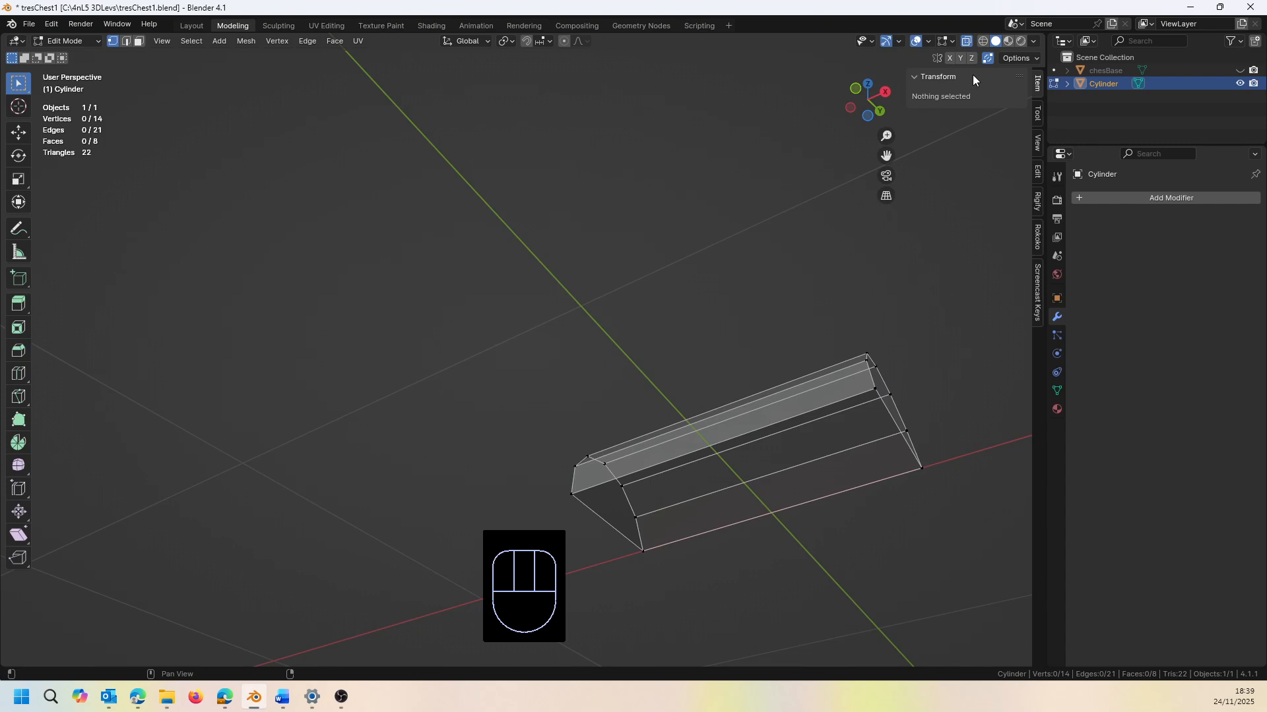
pyautogui.click(967, 41)
pyautogui.moveTo(963, 395)
pyautogui.mouseDown(button='middle')
pyautogui.moveTo(947, 359)
pyautogui.moveTo(956, 405)
pyautogui.moveTo(973, 395)
pyautogui.mouseUp(button='middle')
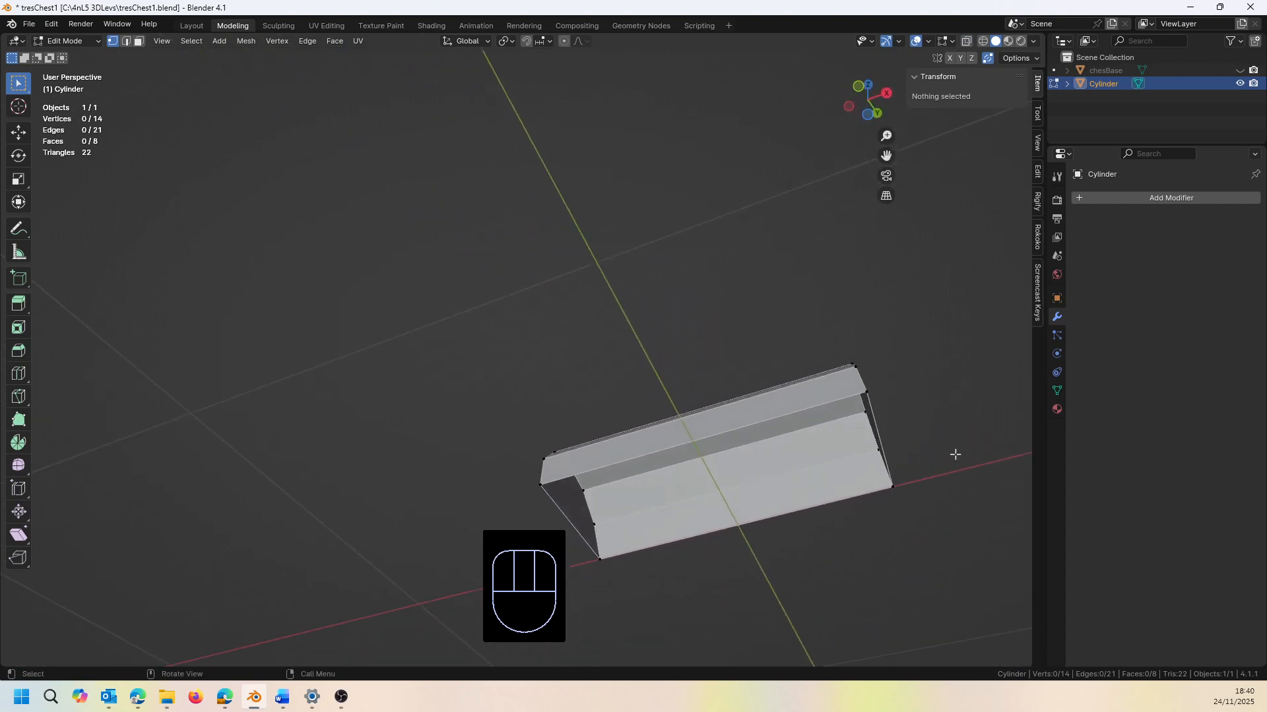
pyautogui.keyDown('shift'); pyautogui.moveTo(950, 472); pyautogui.dragTo(752, 364, button='middle'); pyautogui.keyUp('shift')
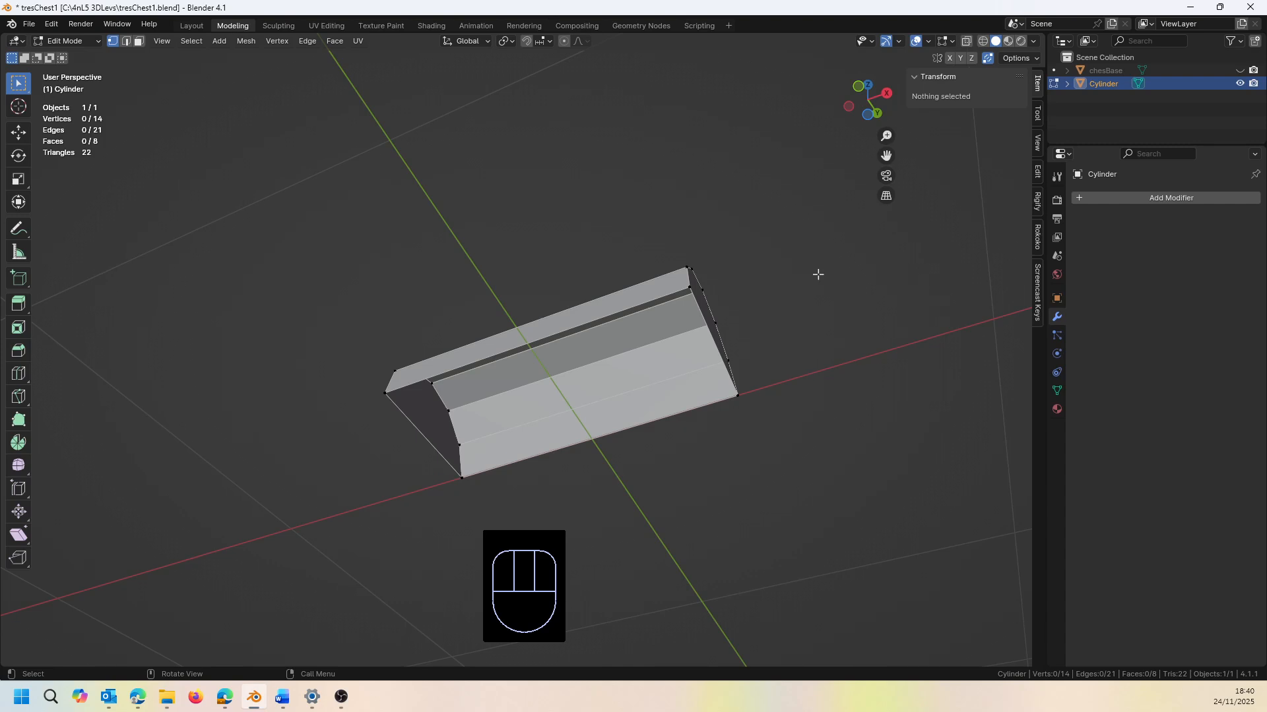
# Add a Solidify modifier to the half cylinder in Object Mode and set its thickness to 2 cm
pyautogui.press('Tab')
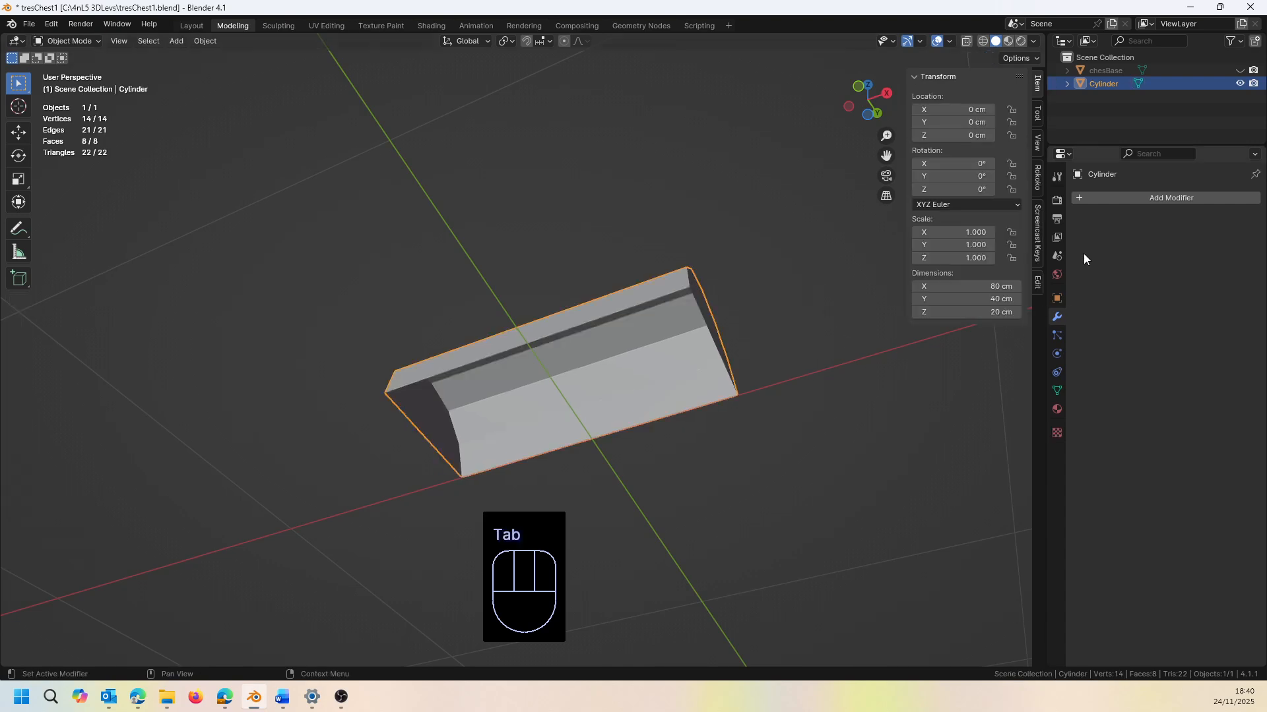
pyautogui.click(1082, 197)
pyautogui.moveTo(1036, 192)
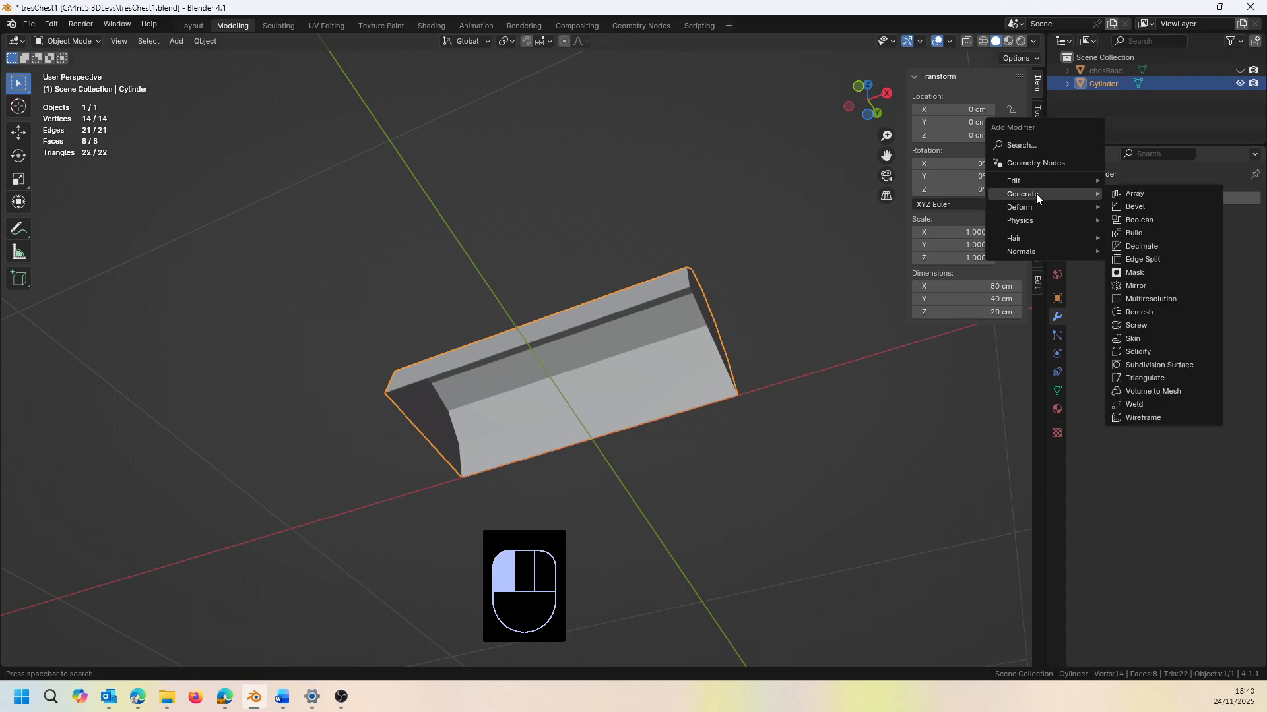
pyautogui.click(1136, 354)
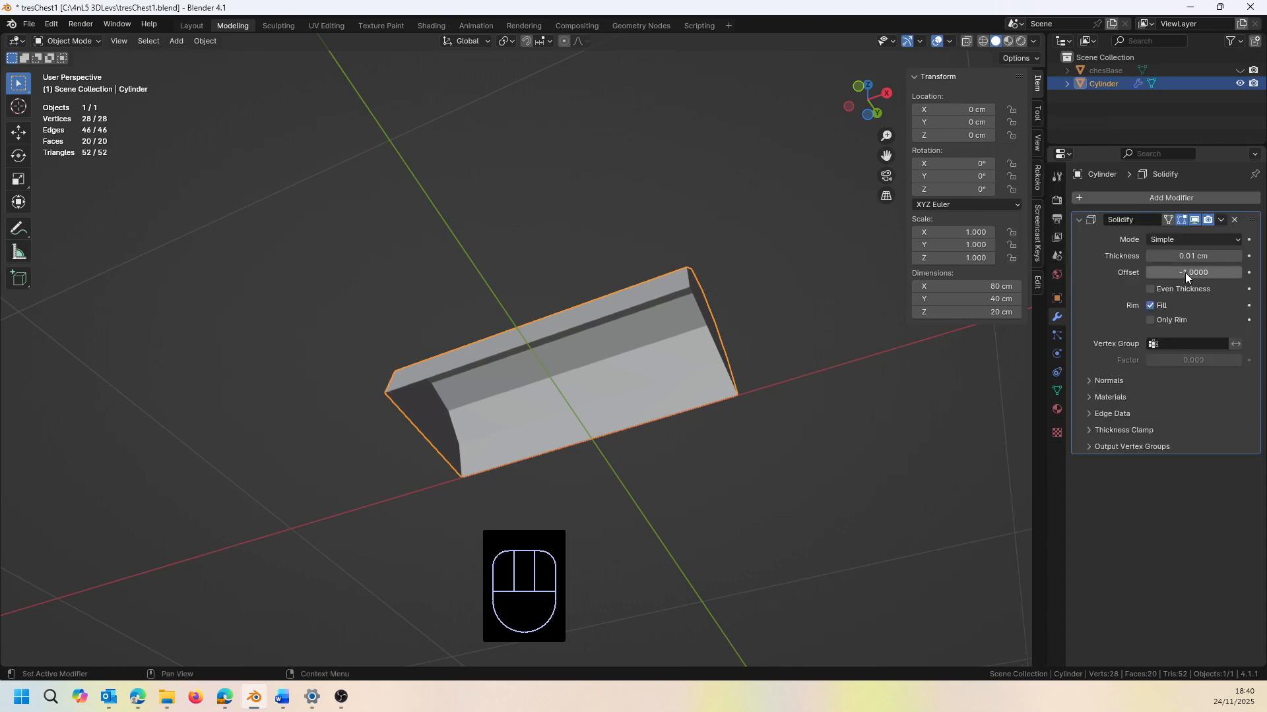
pyautogui.click(1201, 256)
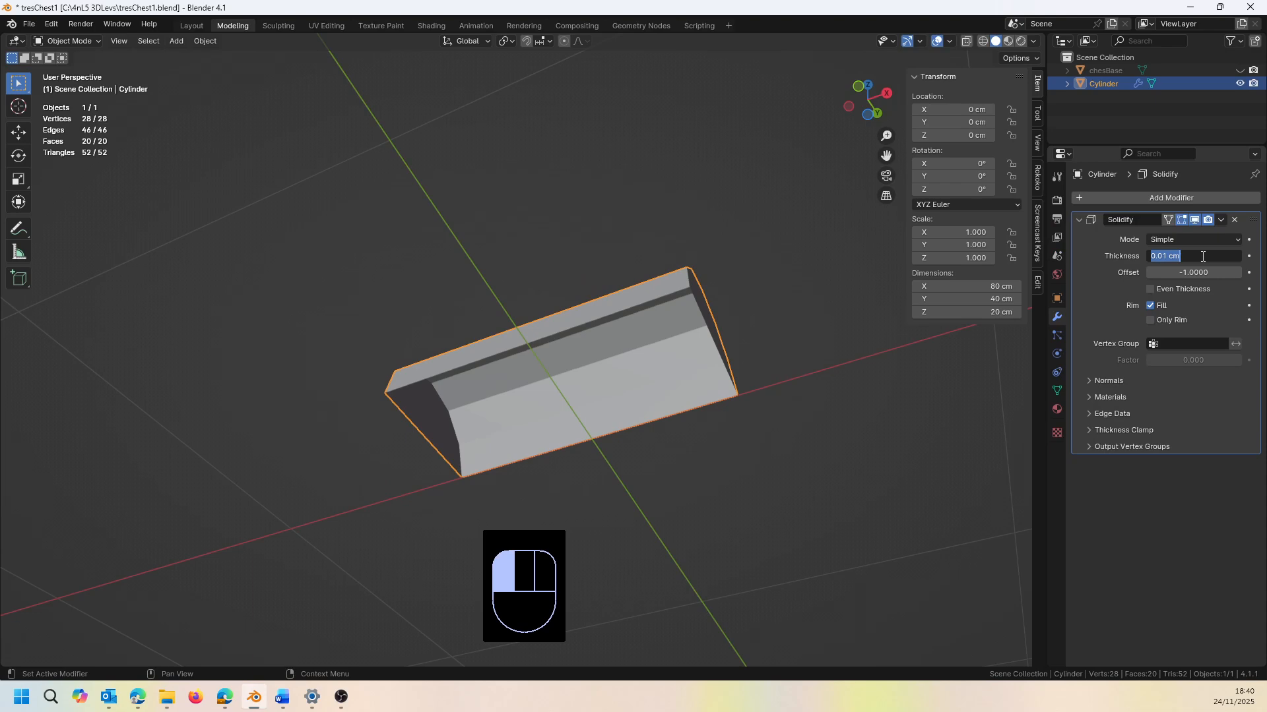
pyautogui.write('2')
pyautogui.press('Return')
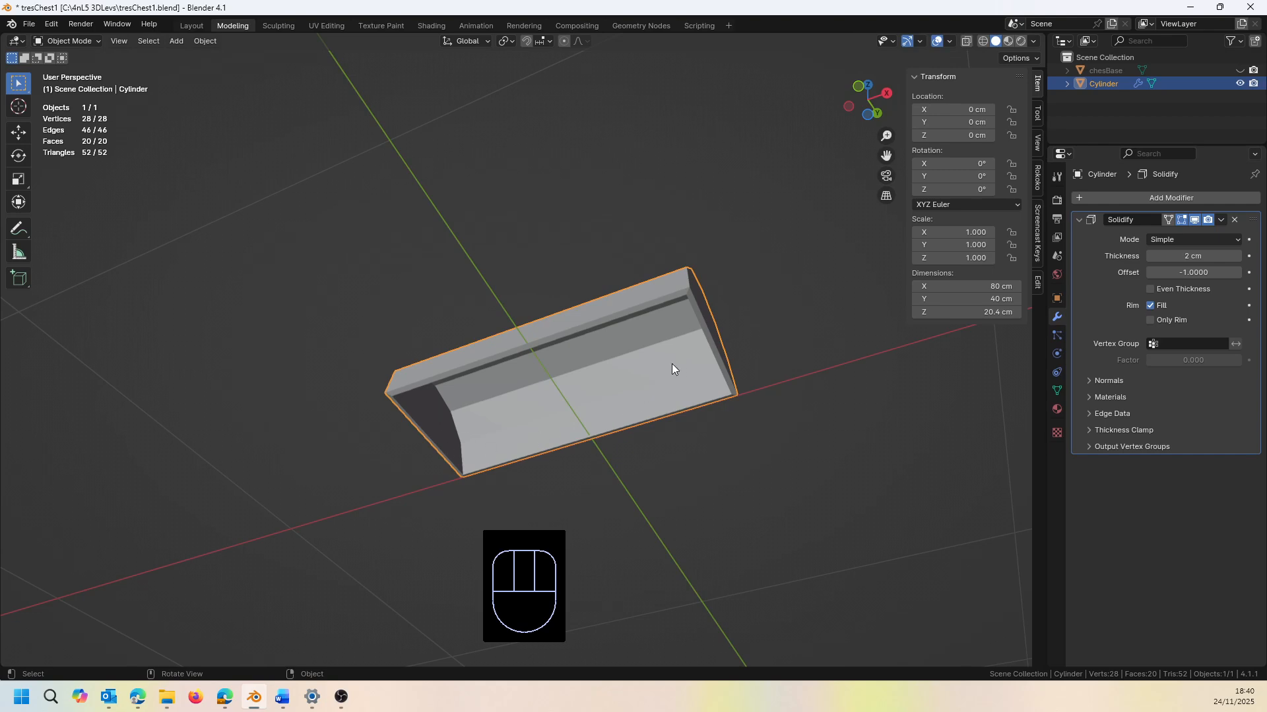
pyautogui.scroll(4, 703, 311)
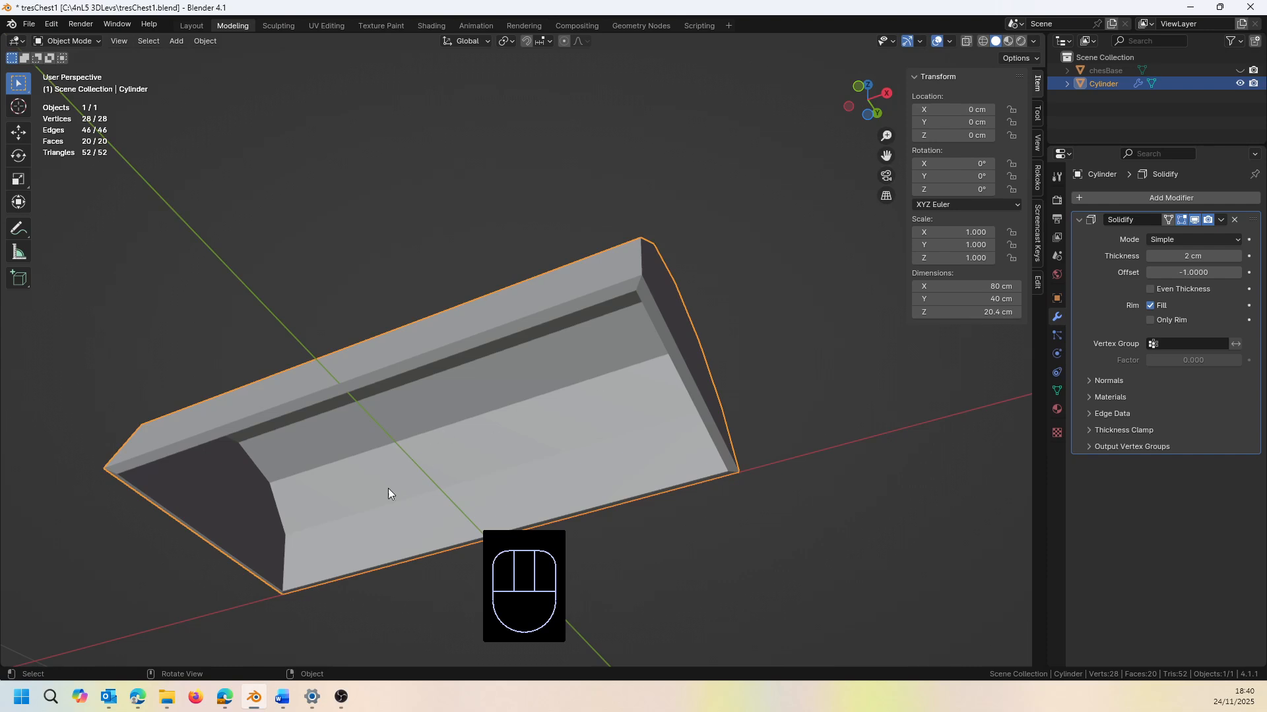
# Apply all transforms to the half-cylinder lid
pyautogui.moveTo(513, 395); pyautogui.dragTo(576, 433, button='middle')
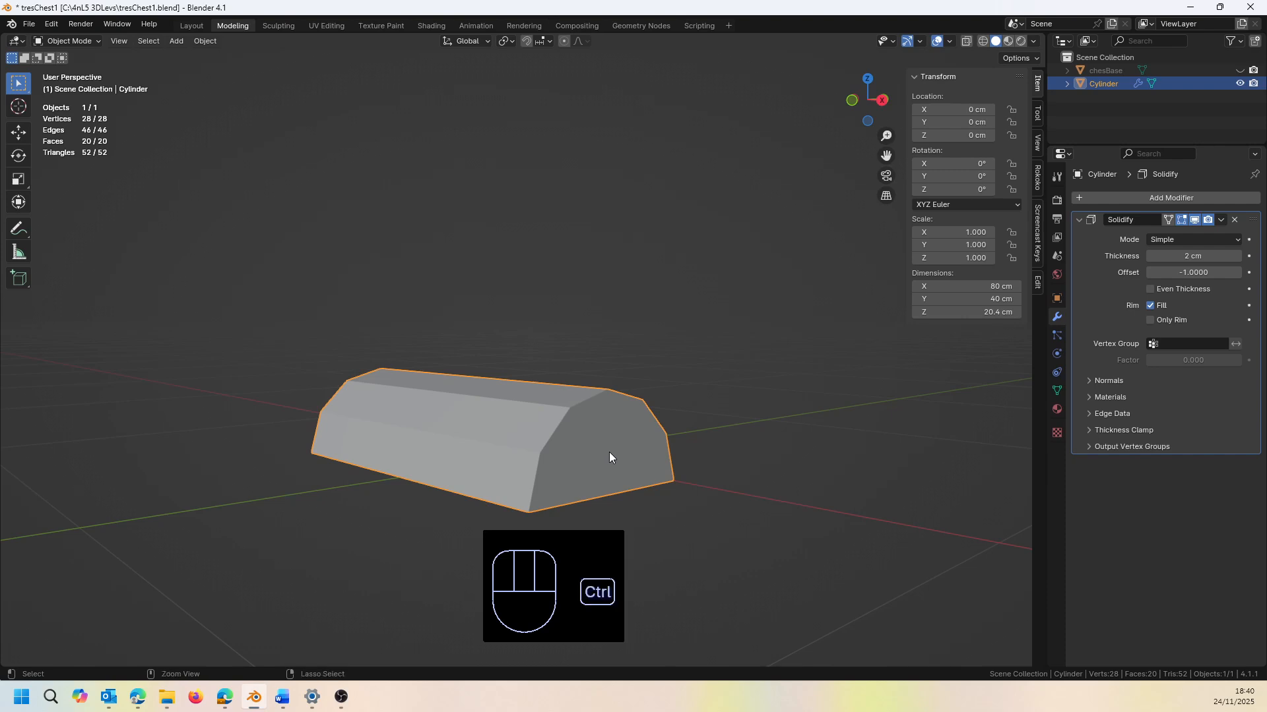
pyautogui.hotkey('ctrl', 'a')
pyautogui.click(550, 453)
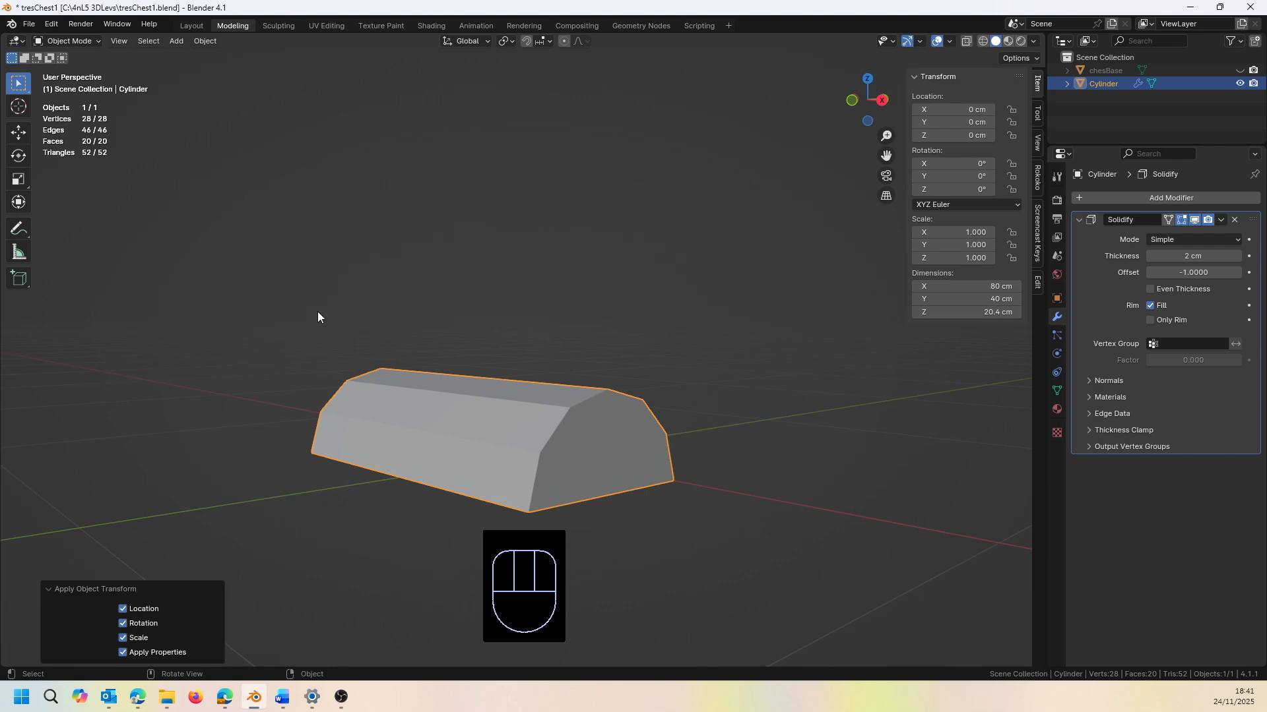
# In Edit Mode, select both end faces of the half-cylinder lid and inset them individually by 3 cm
pyautogui.press('Tab')
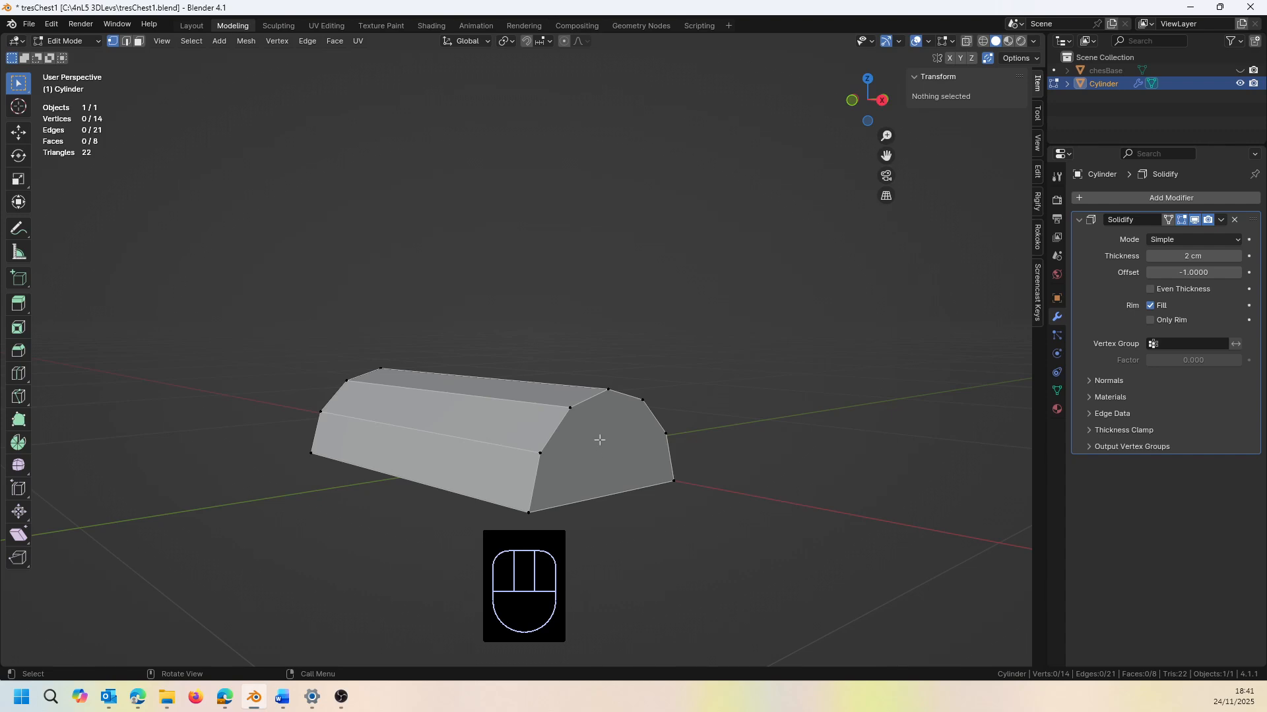
pyautogui.press('3')
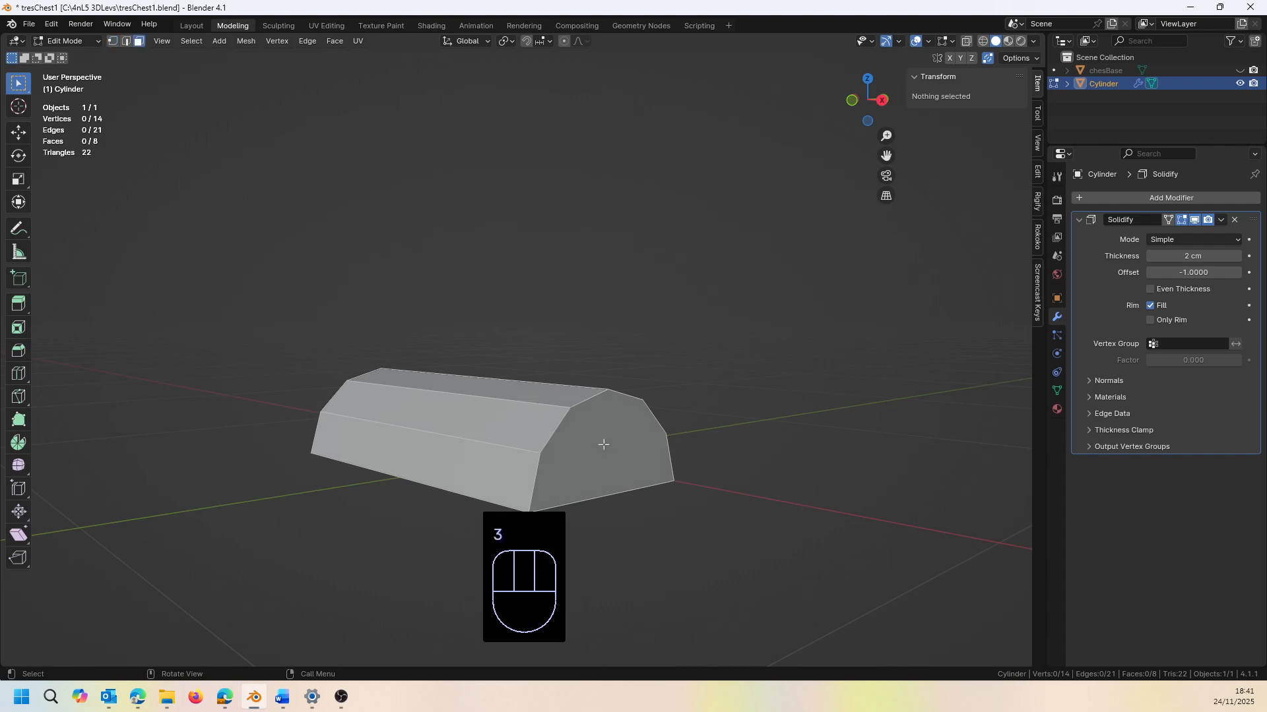
pyautogui.click(585, 436)
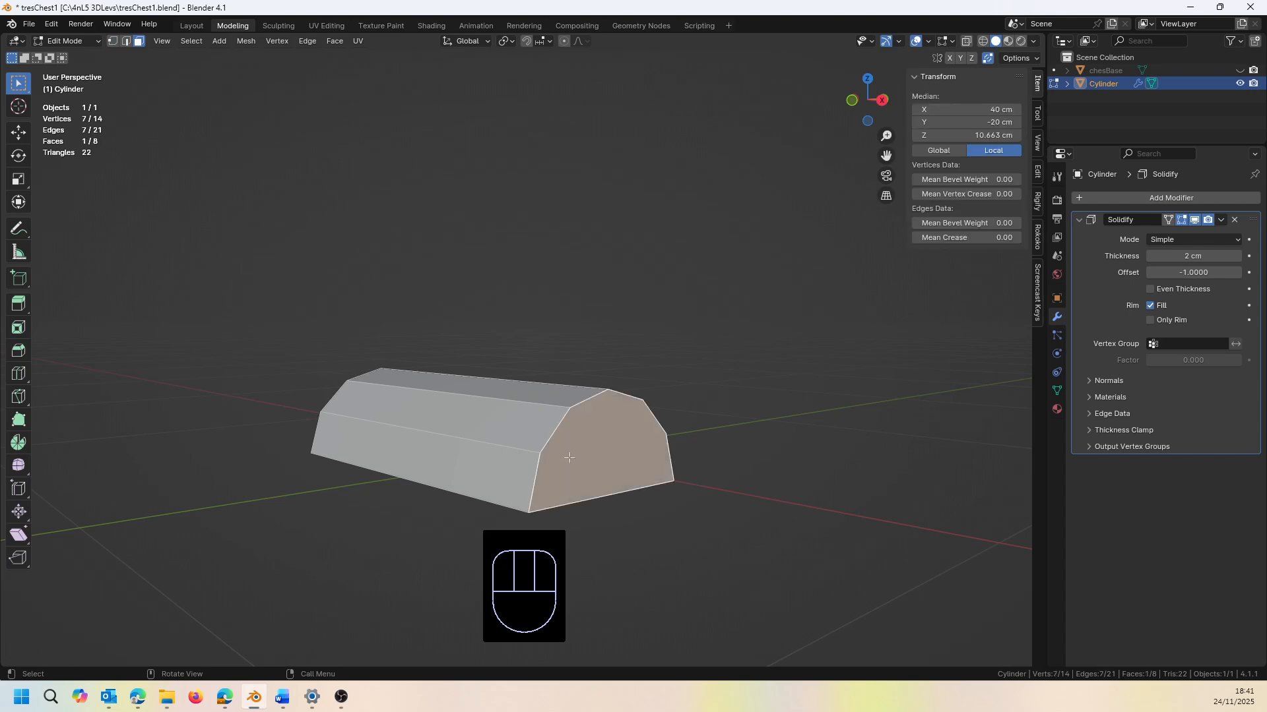
pyautogui.moveTo(568, 457); pyautogui.dragTo(729, 444, button='middle')
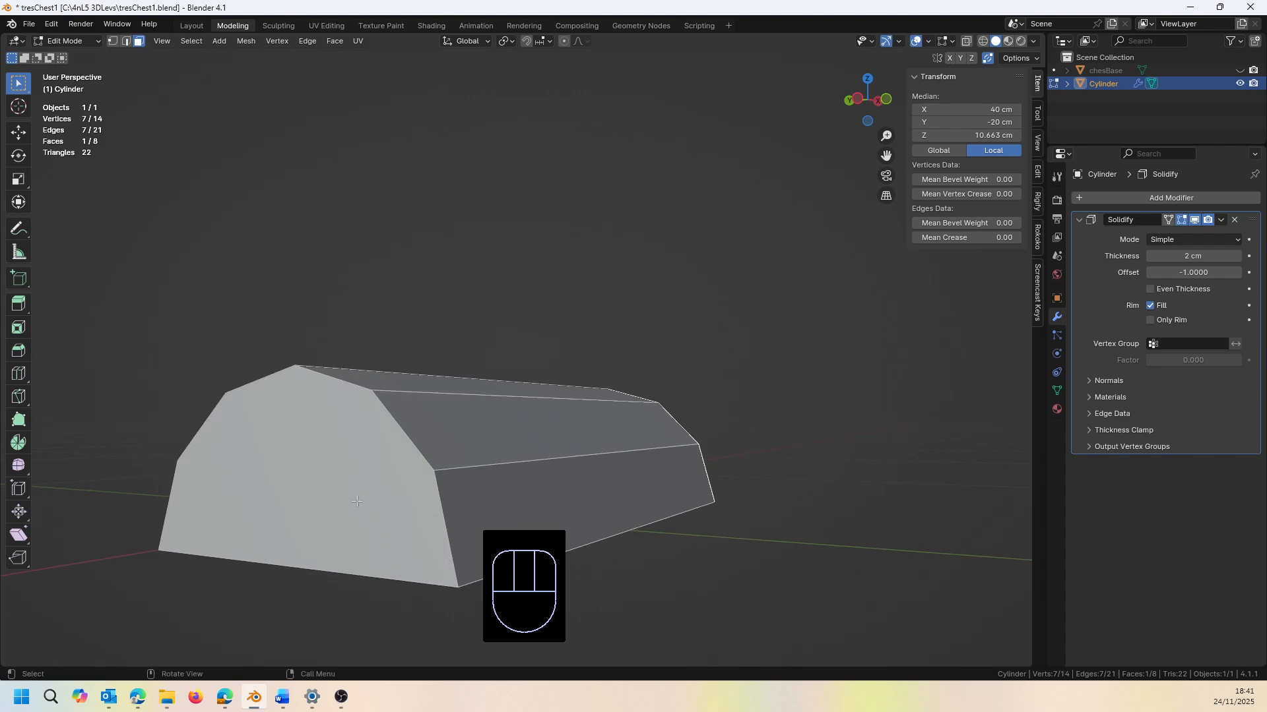
pyautogui.keyDown('shift'); pyautogui.click(308, 477); pyautogui.keyUp('shift')
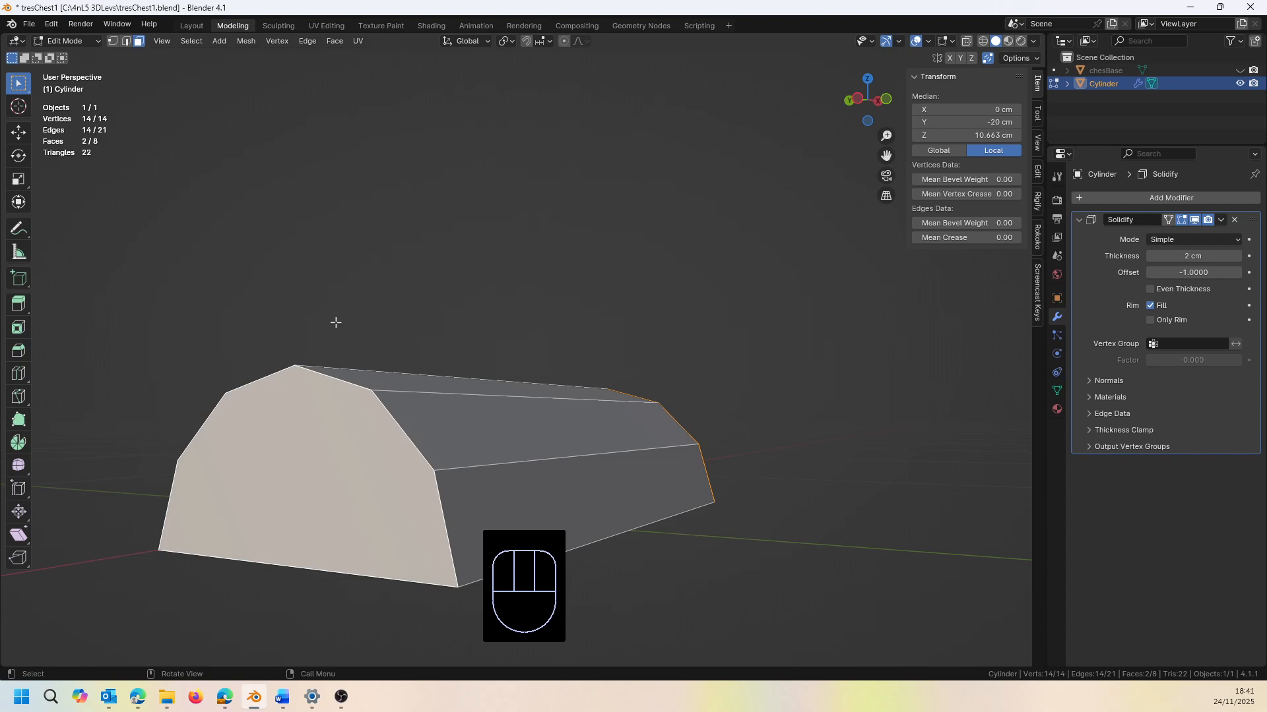
pyautogui.press('i')
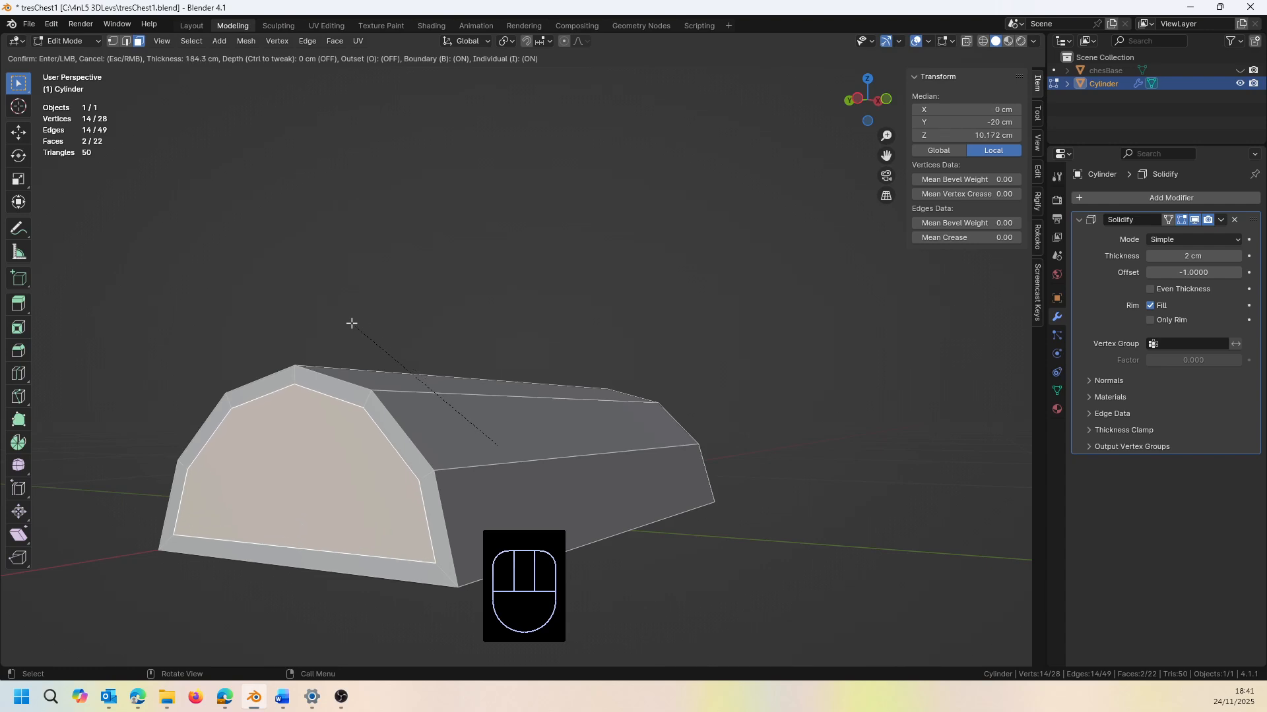
pyautogui.write('3')
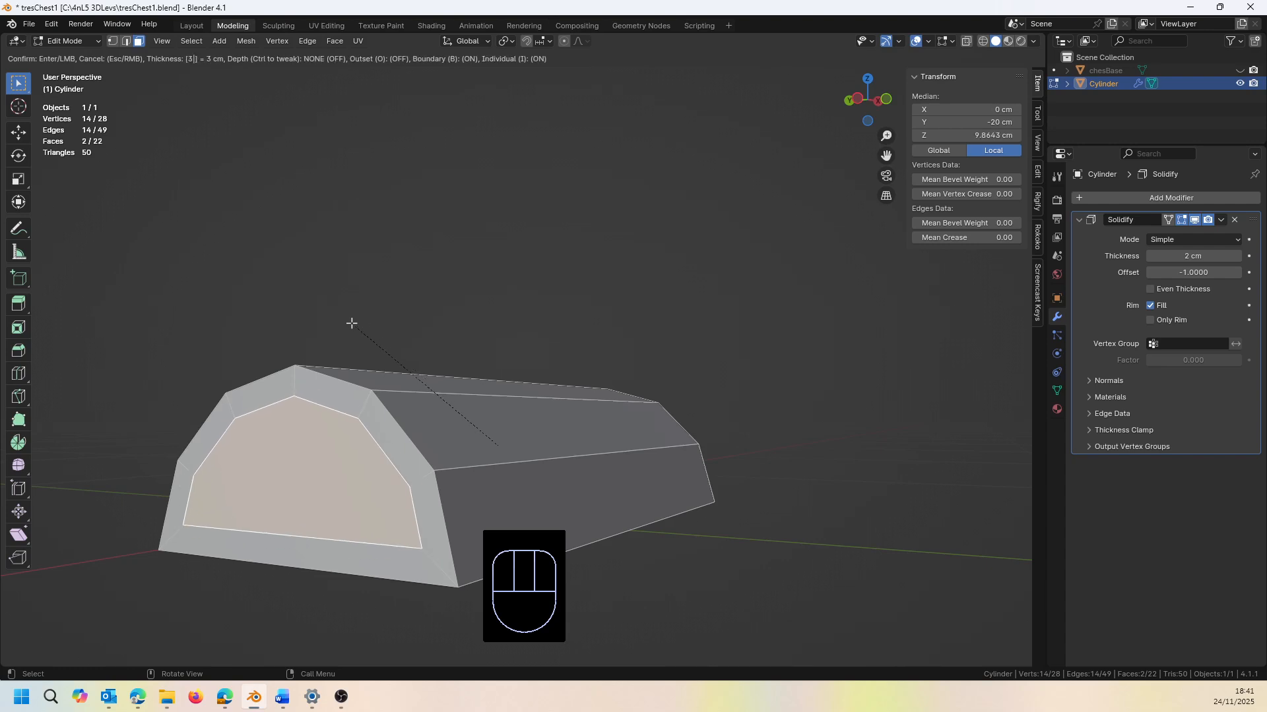
pyautogui.press('Return')
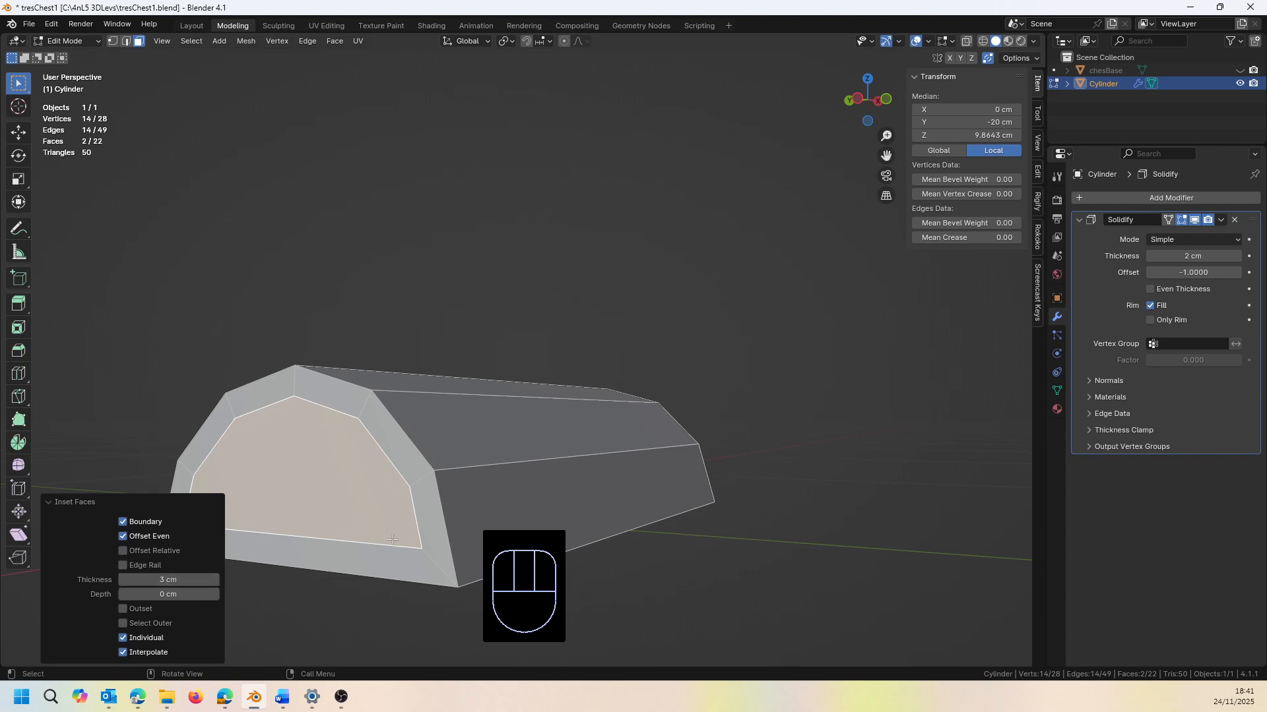
# Select the six curved faces of the lid from an orthographic top view and inset them as one region by 3 cm
pyautogui.click(867, 79)
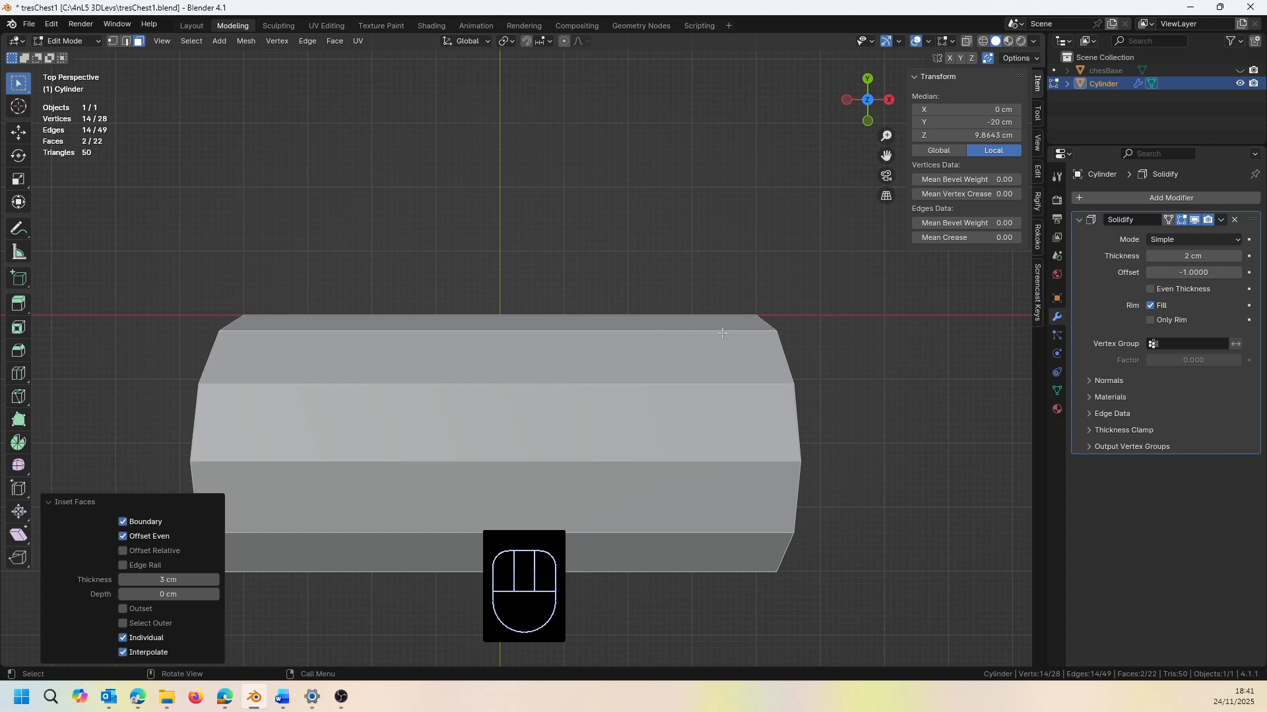
pyautogui.click(885, 196)
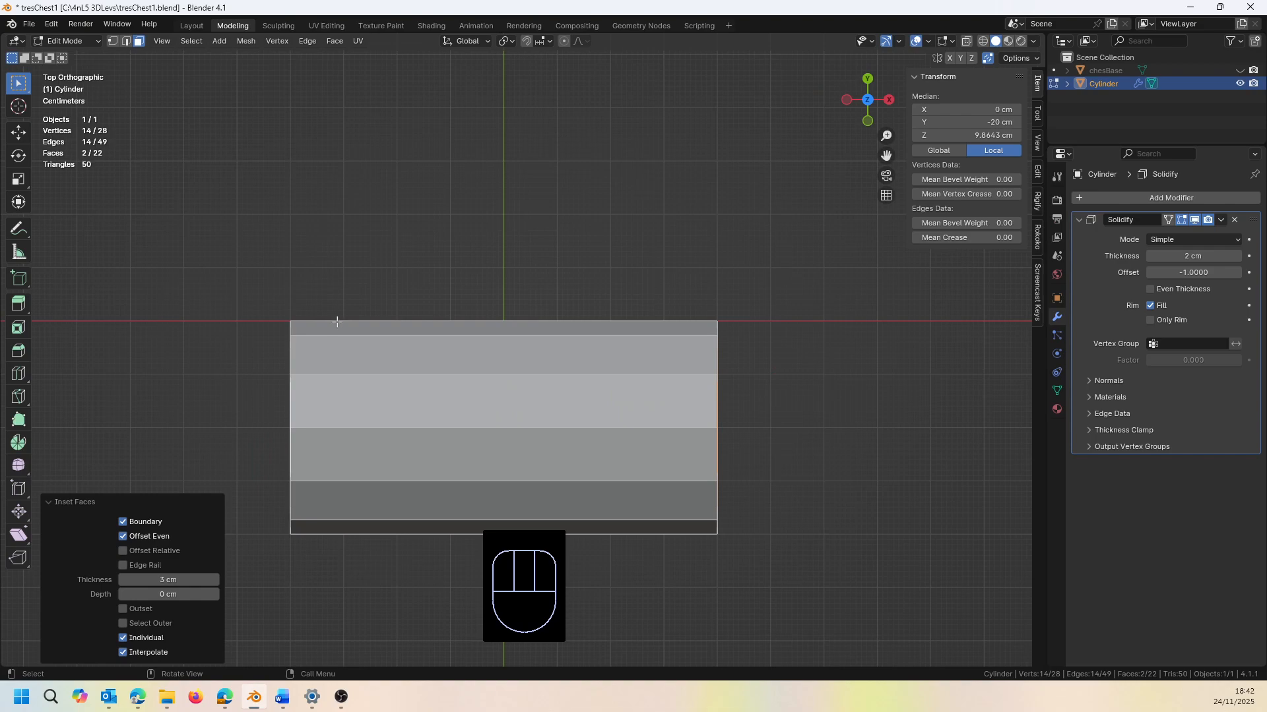
pyautogui.moveTo(321, 330); pyautogui.dragTo(673, 529)
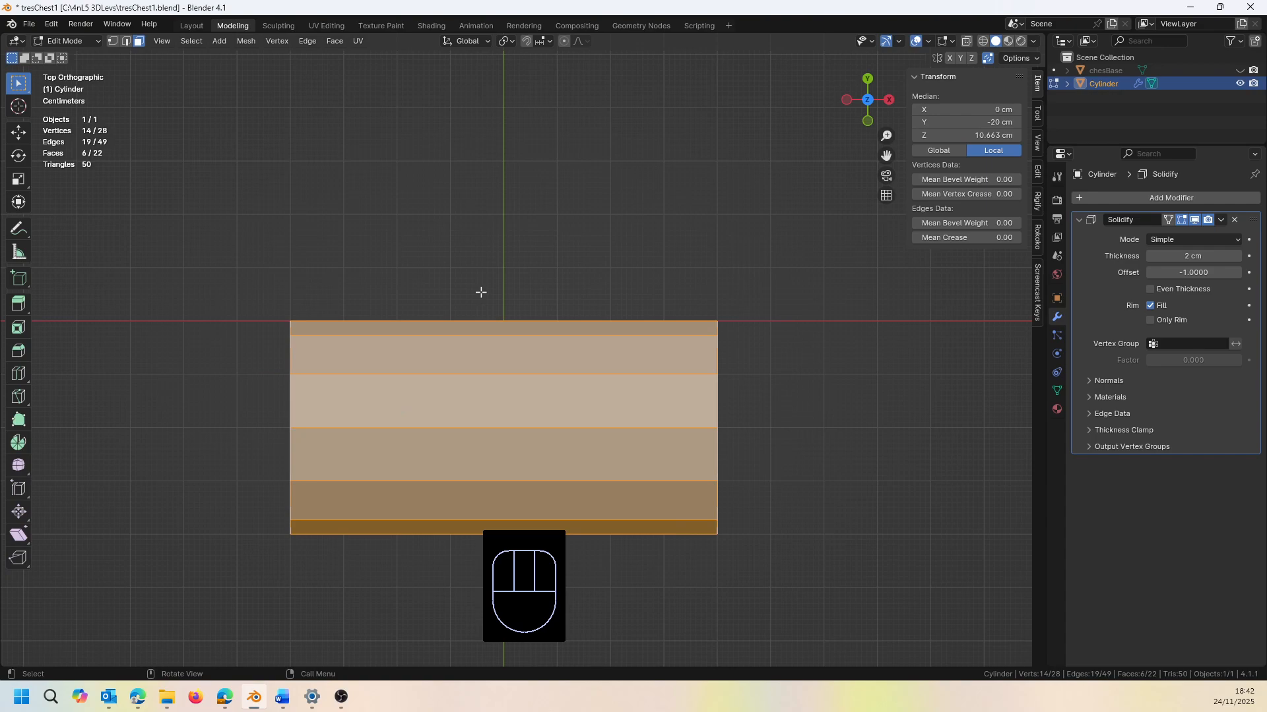
pyautogui.press('i')
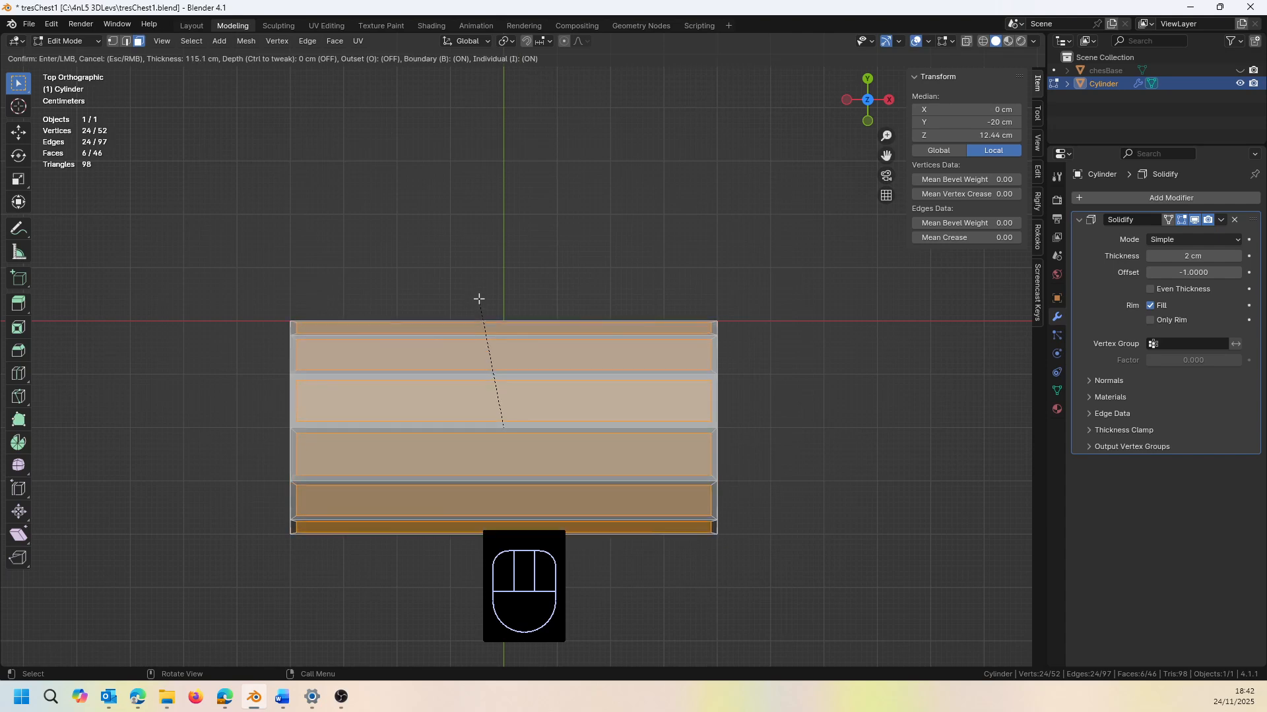
pyautogui.press('i')
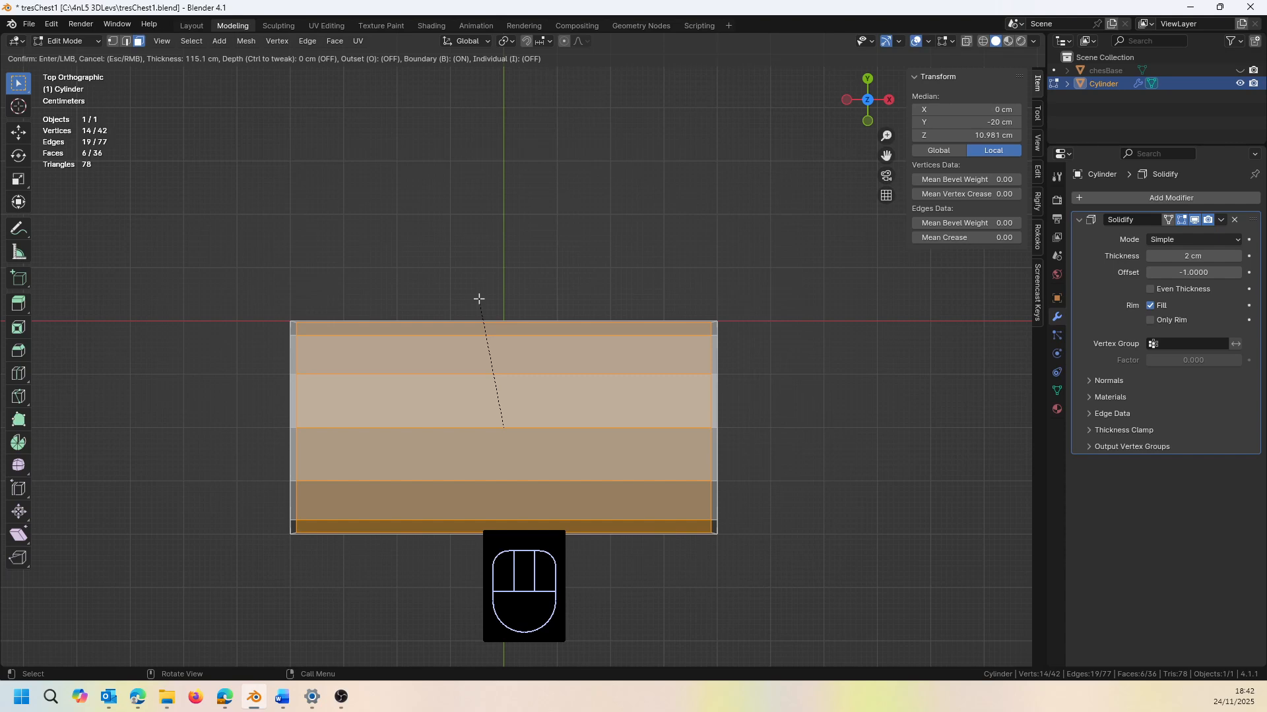
pyautogui.write('3')
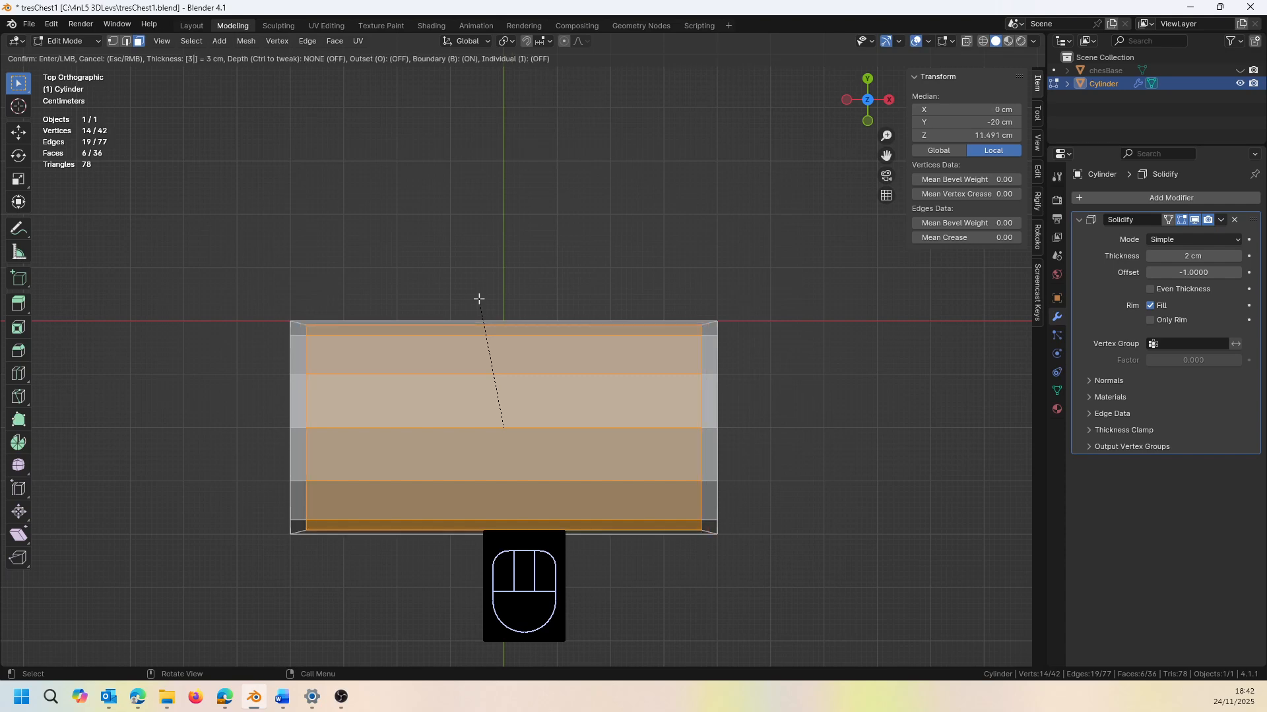
pyautogui.press('Return')
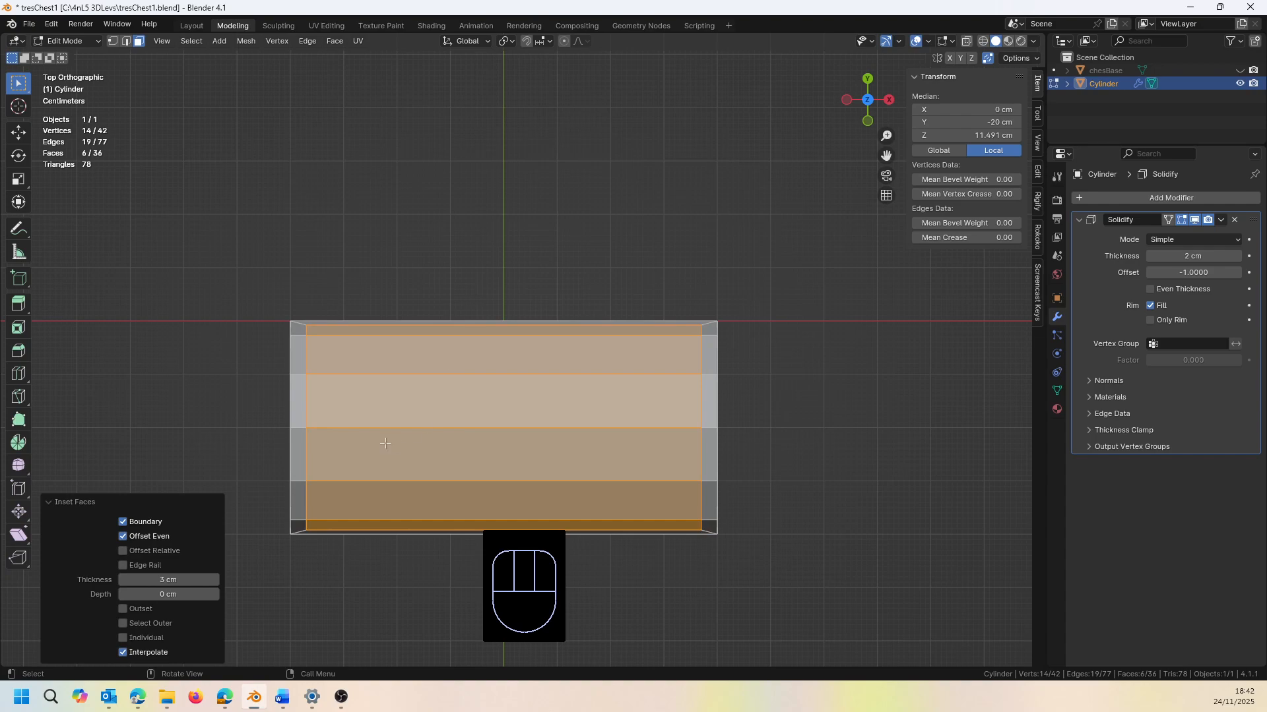
# Extrude the inset curved faces along their normals by -1 cm to recess the lid's curved panel
pyautogui.scroll(-1, 460, 434)
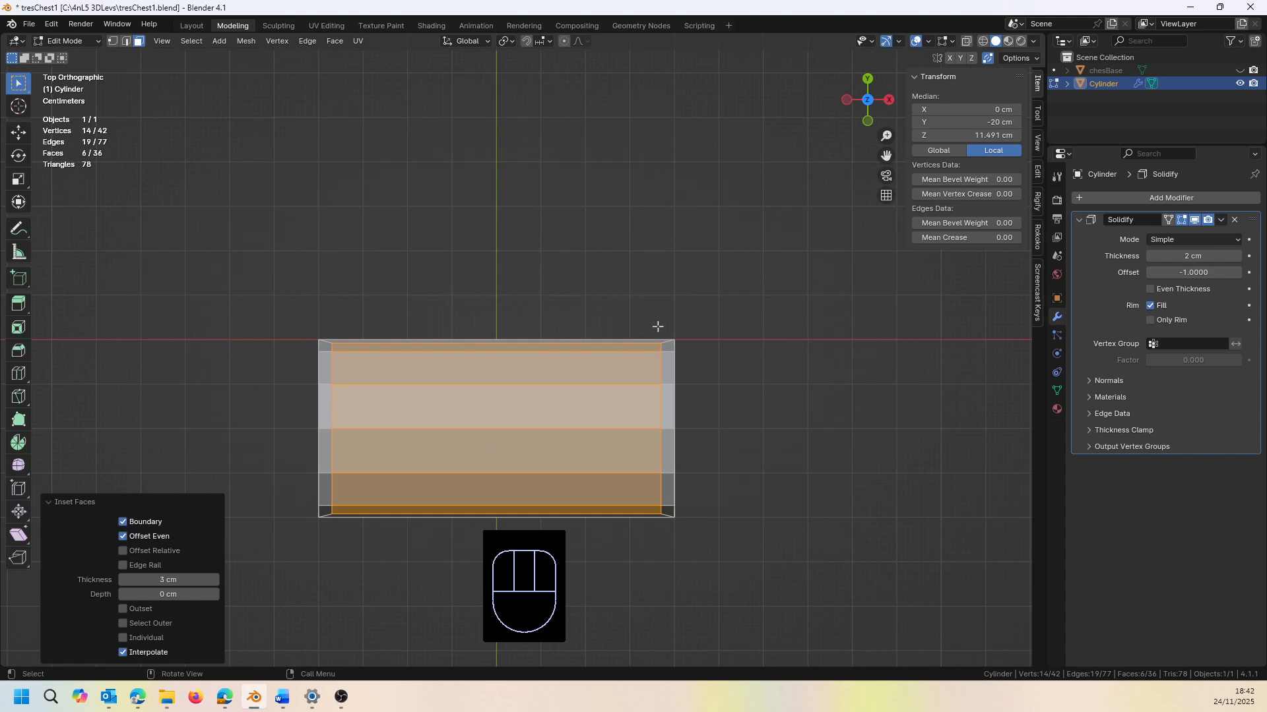
pyautogui.click(886, 195)
pyautogui.moveTo(673, 380); pyautogui.dragTo(613, 285, button='middle')
pyautogui.scroll(-2, 674, 601)
pyautogui.scroll(2, 649, 614)
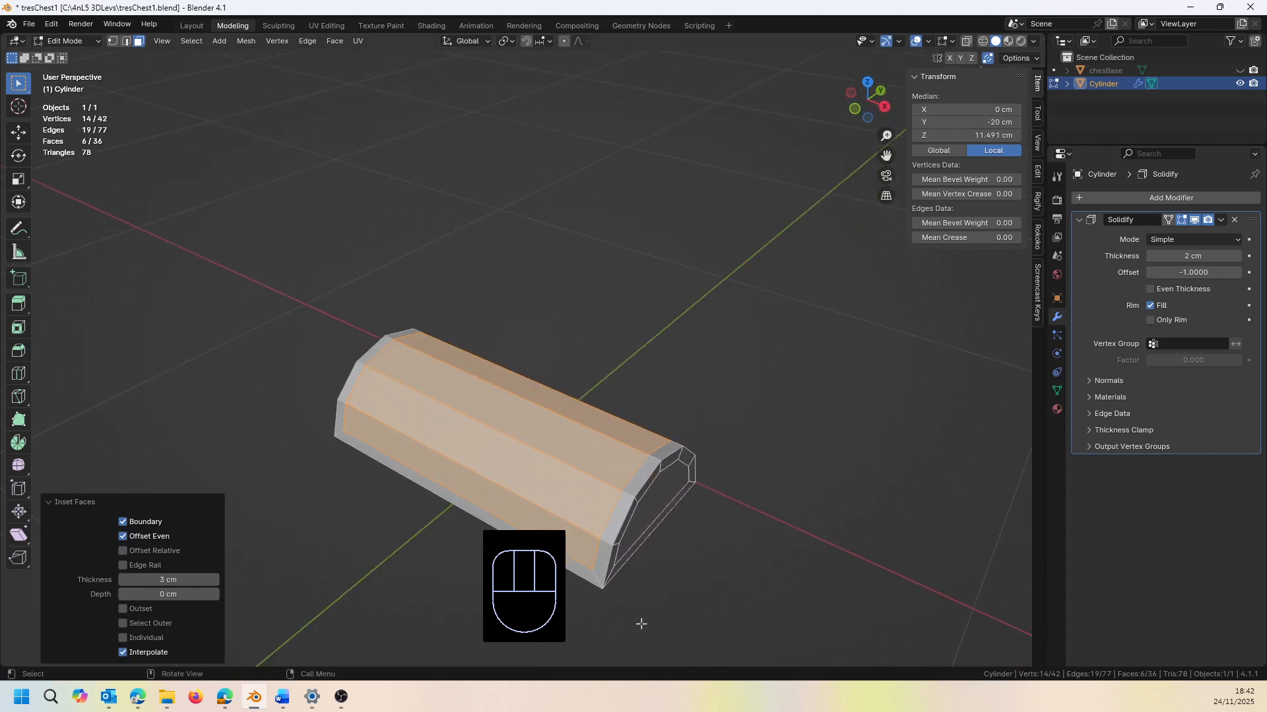
pyautogui.scroll(2, 633, 620)
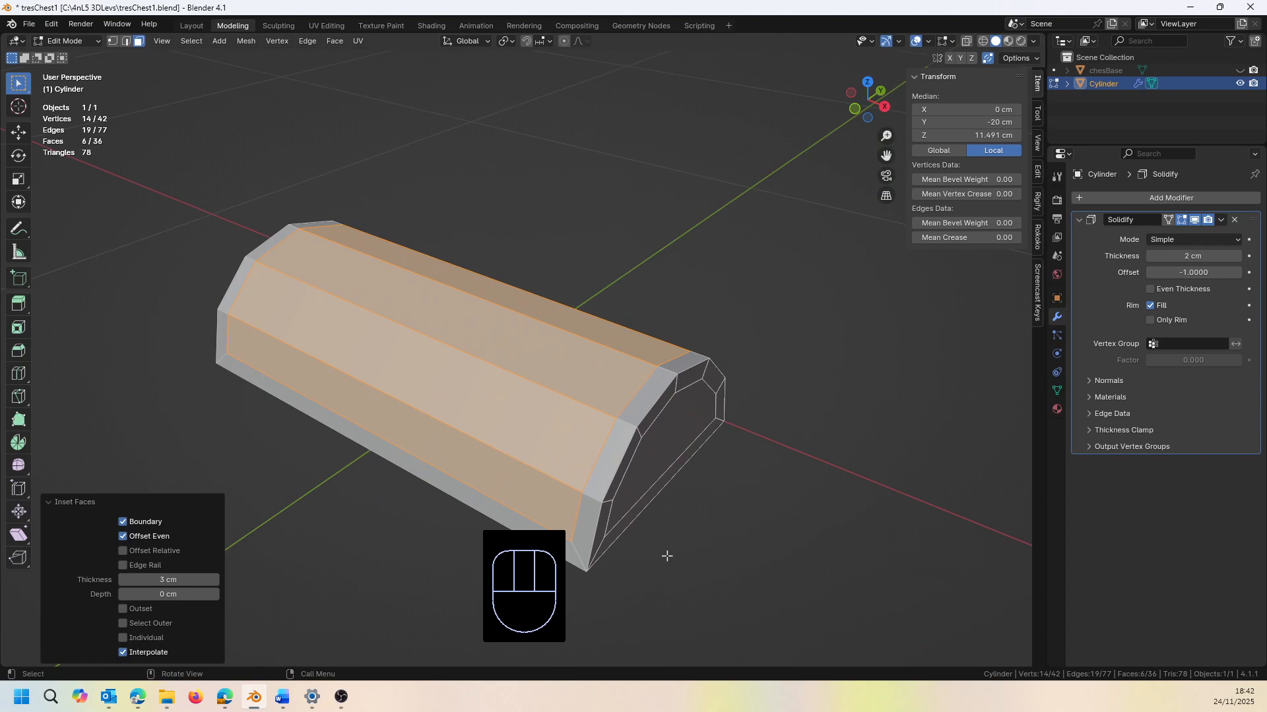
pyautogui.scroll(1, 671, 549)
pyautogui.scroll(-2, 659, 558)
pyautogui.keyDown('shift'); pyautogui.moveTo(658, 572); pyautogui.dragTo(692, 501, button='middle'); pyautogui.keyUp('shift')
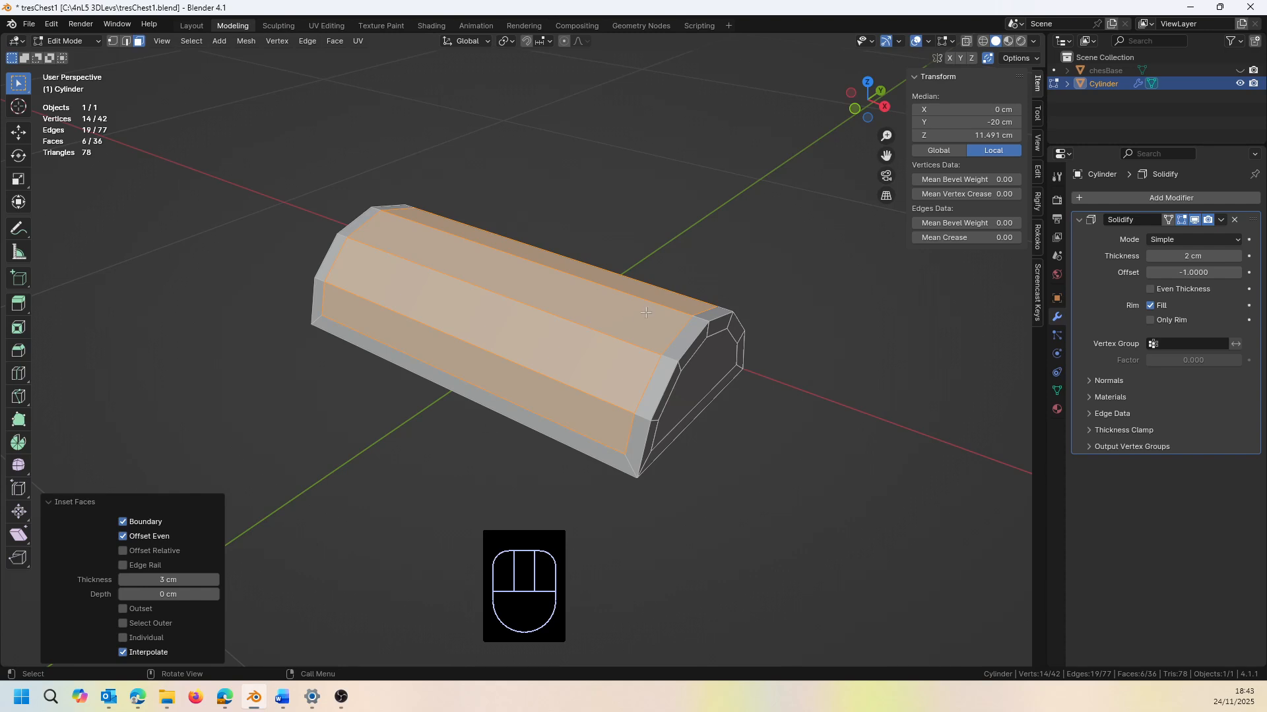
pyautogui.rightClick(532, 341)
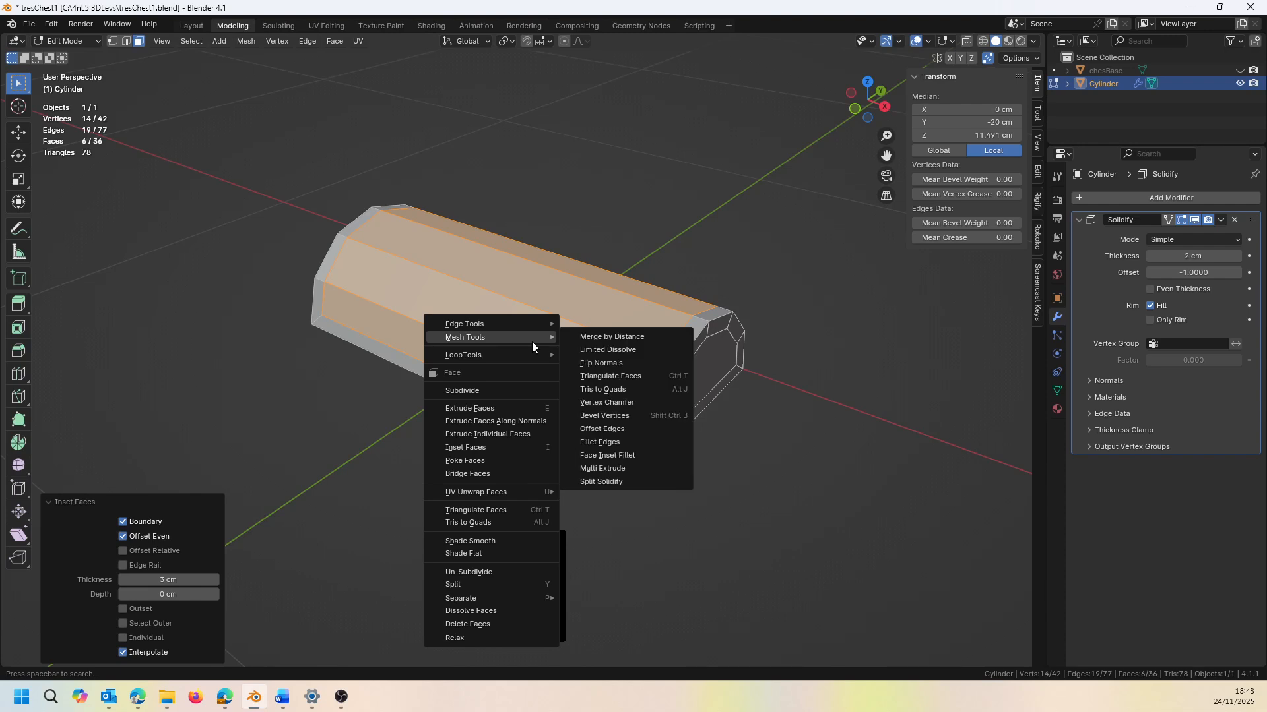
pyautogui.click(513, 423)
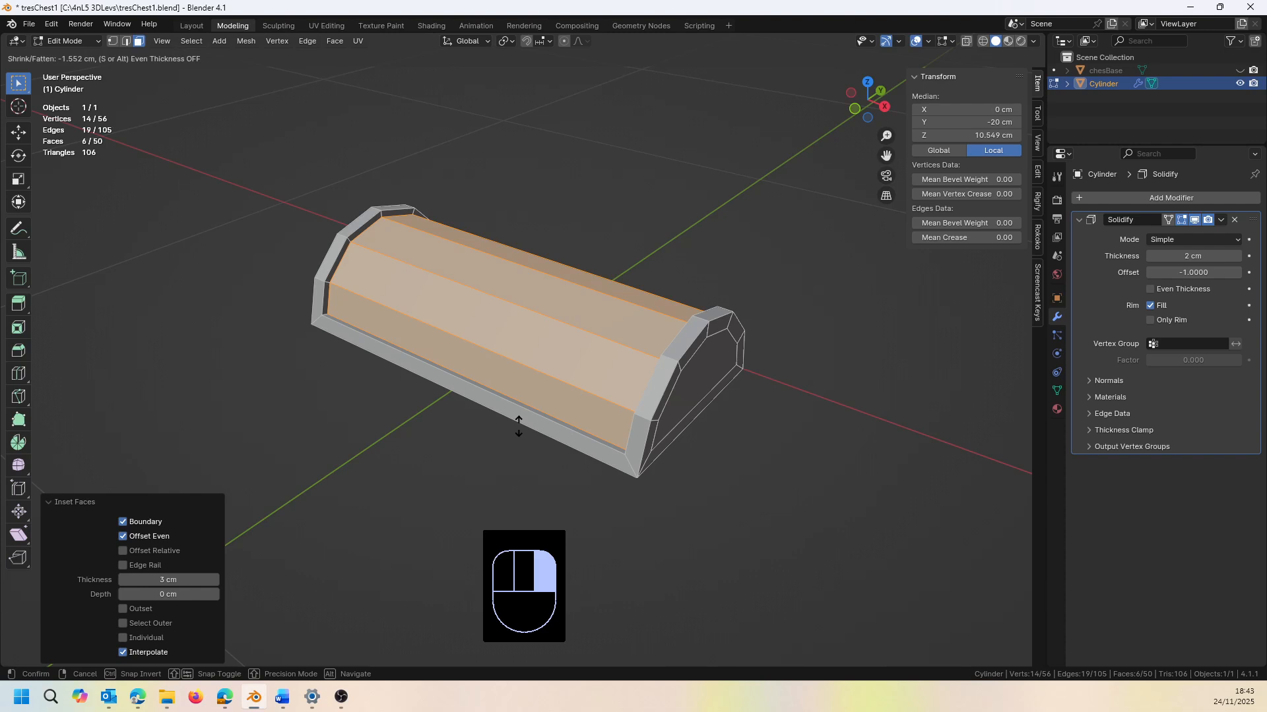
pyautogui.write('-1')
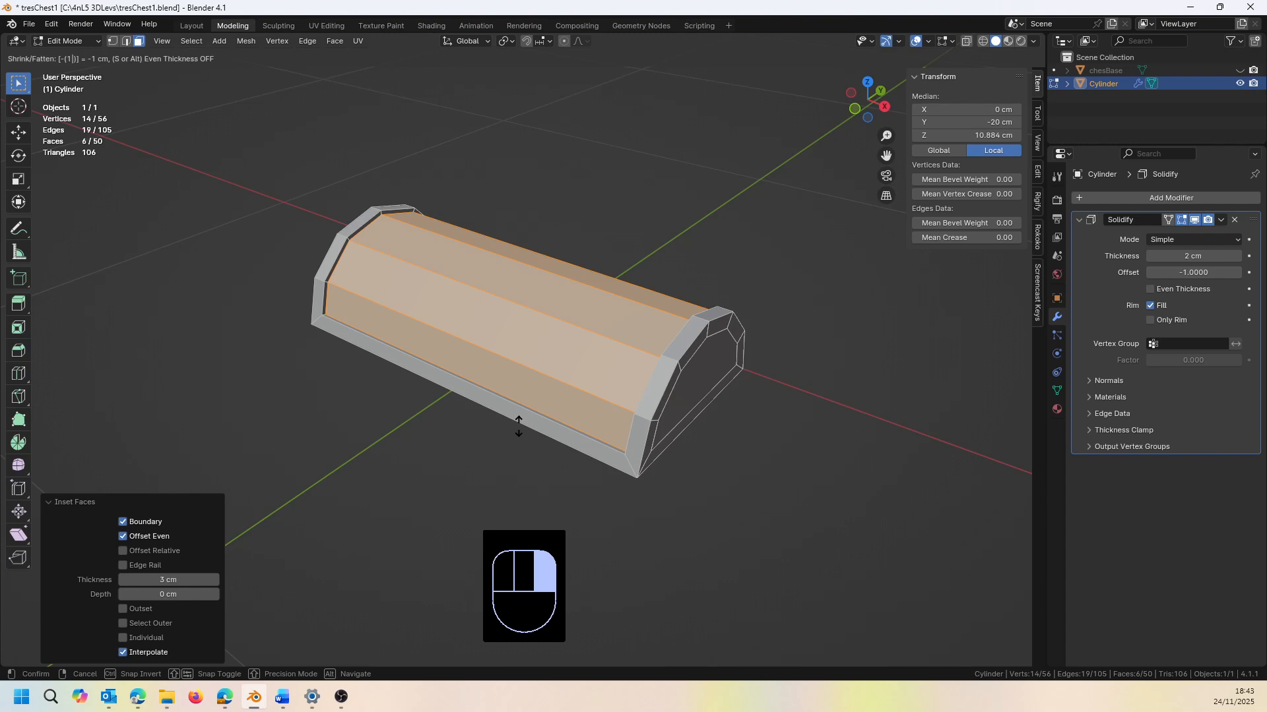
pyautogui.press('Return')
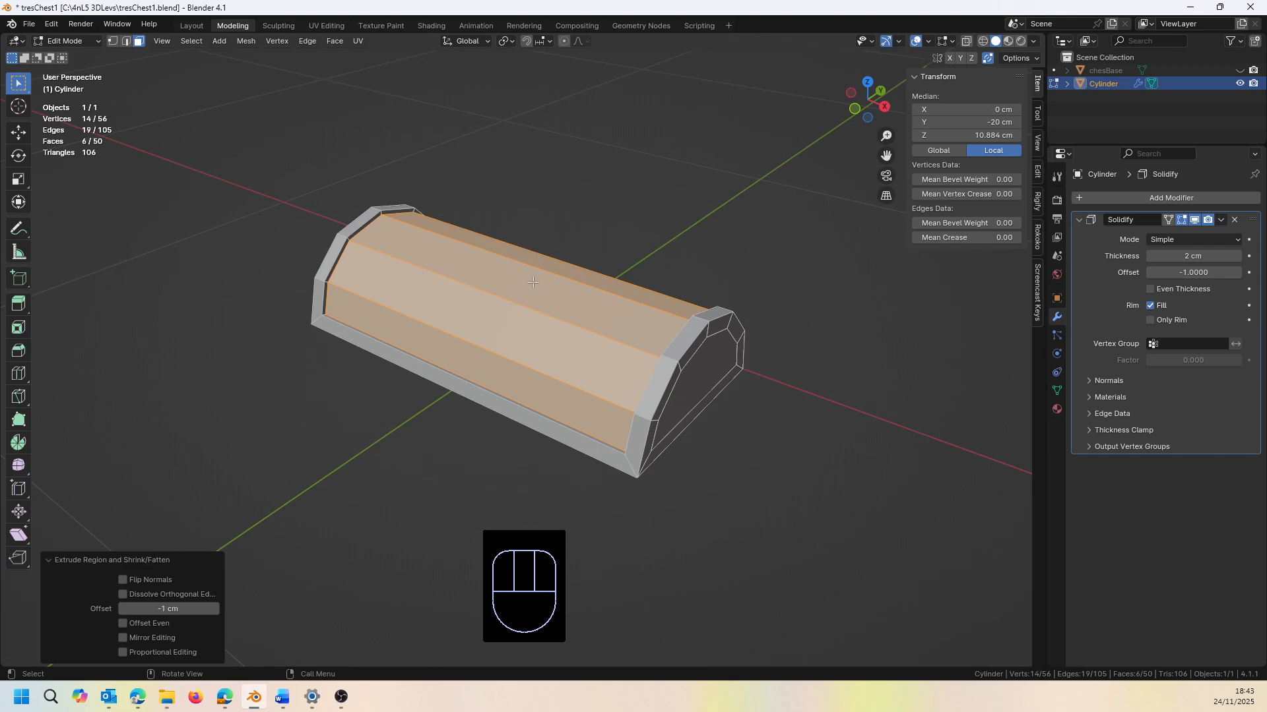
# Apply smooth shading to the recessed curved faces of the lid
pyautogui.rightClick(534, 284)
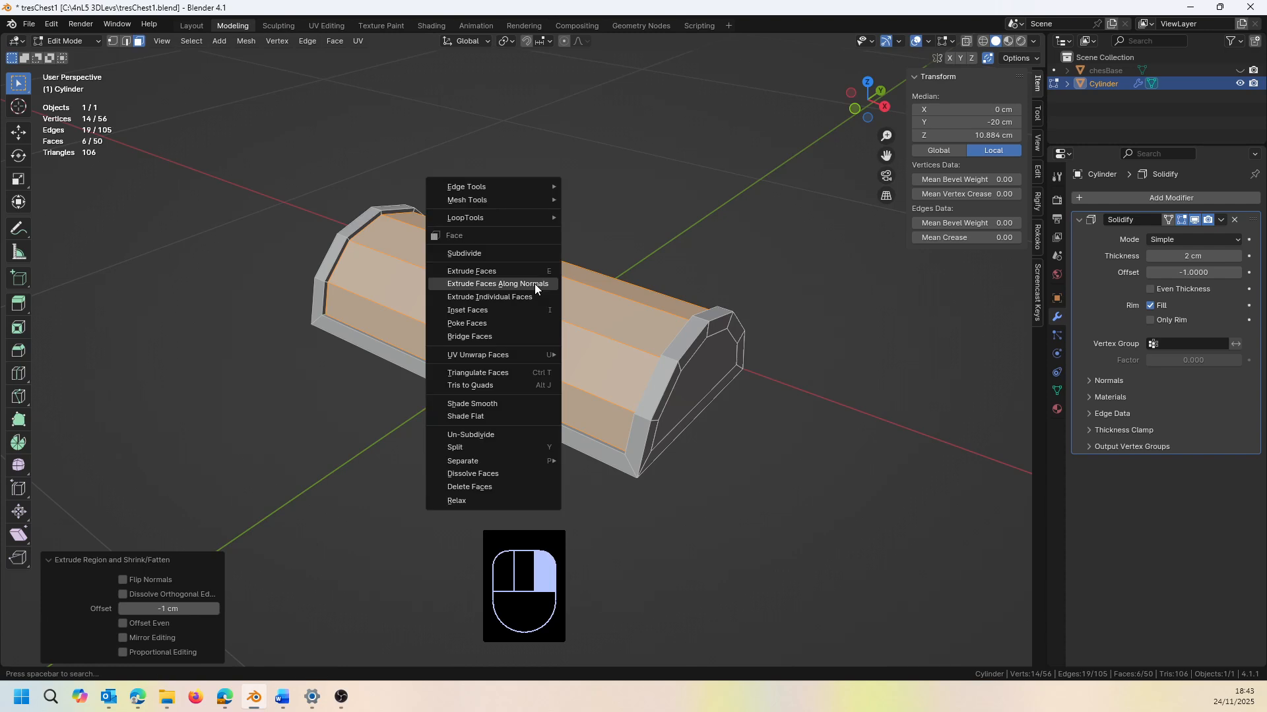
pyautogui.click(496, 404)
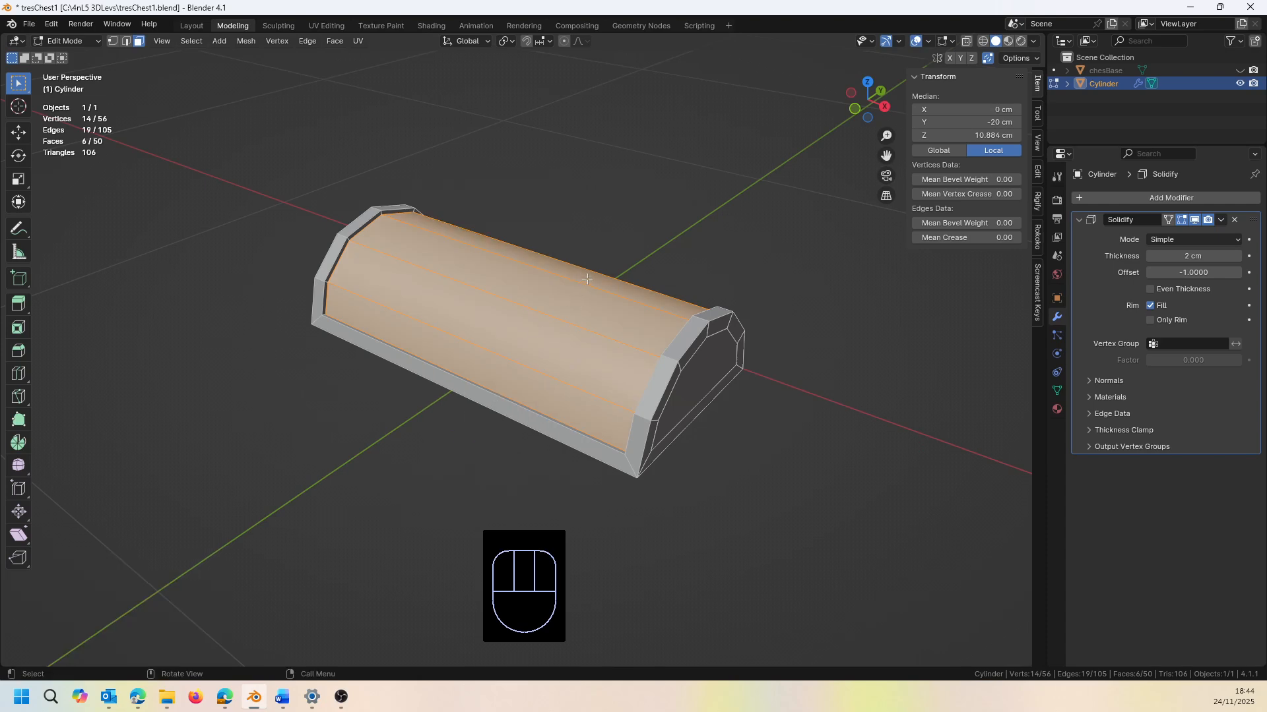
pyautogui.moveTo(584, 281); pyautogui.dragTo(634, 297, button='middle')
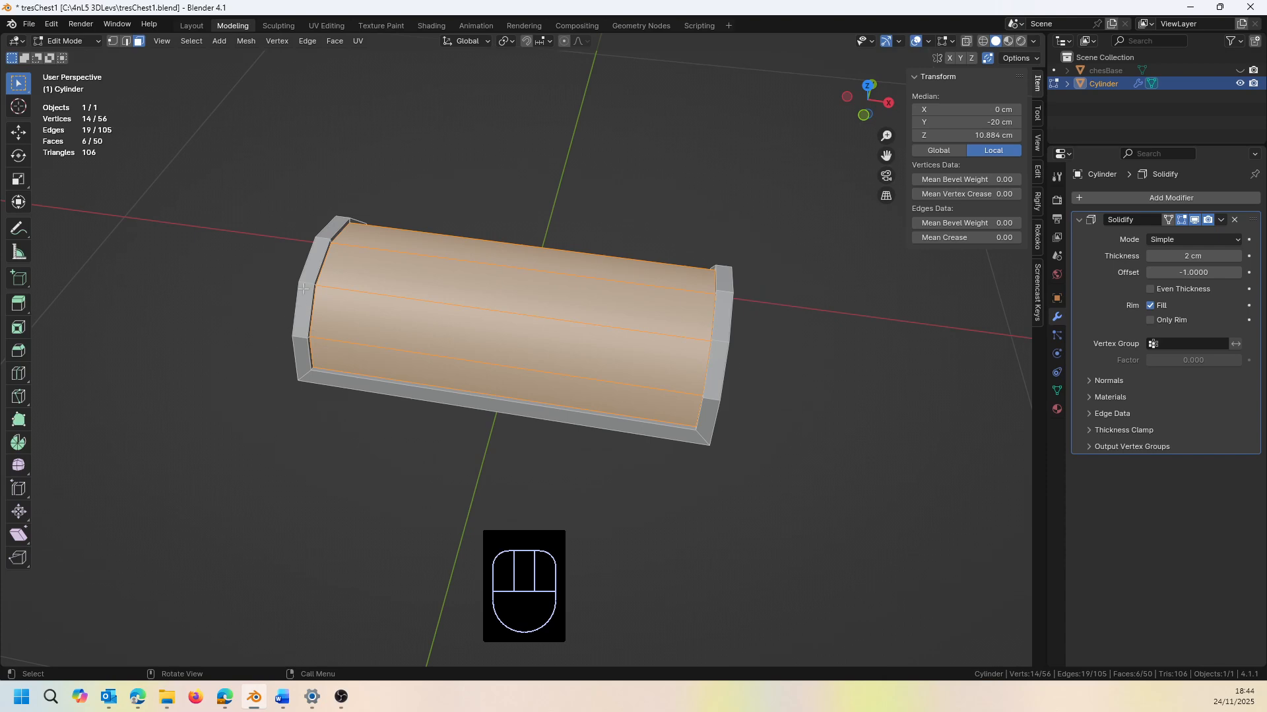
# Select the inset panels on both ends of the lid and extrude them along their normals by -1 cm
pyautogui.moveTo(303, 288); pyautogui.dragTo(454, 276, button='middle')
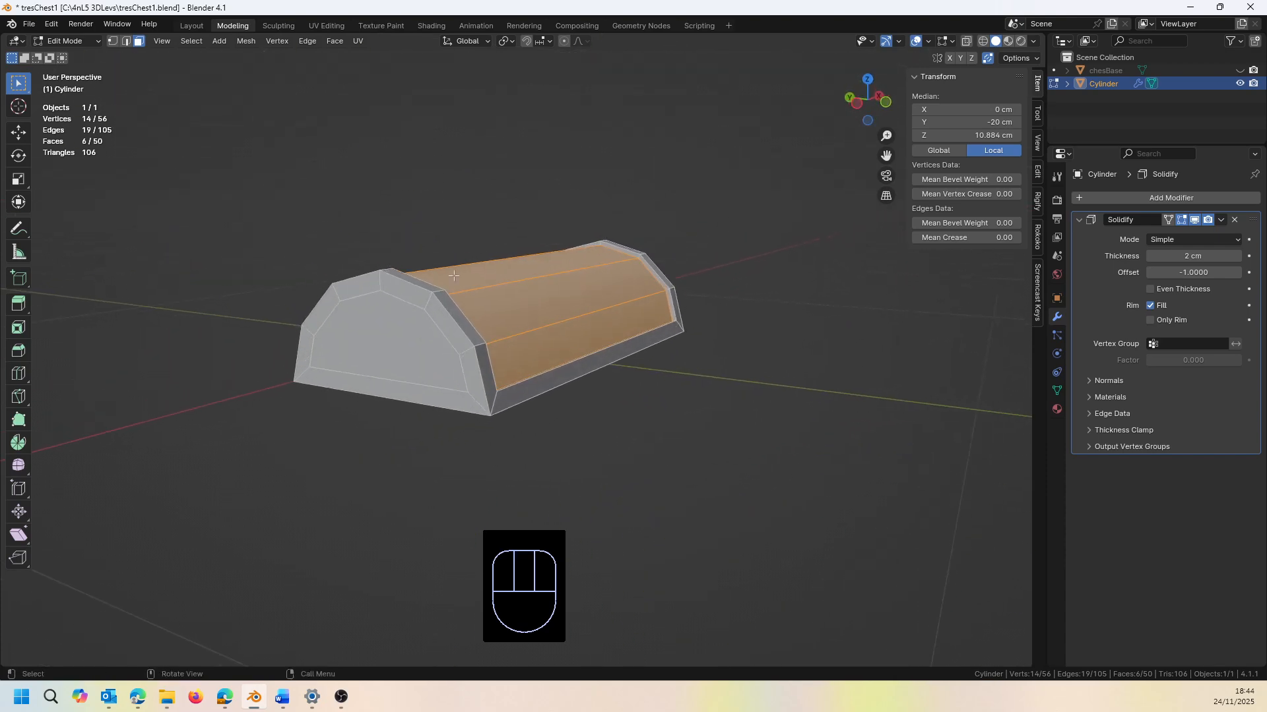
pyautogui.click(374, 330)
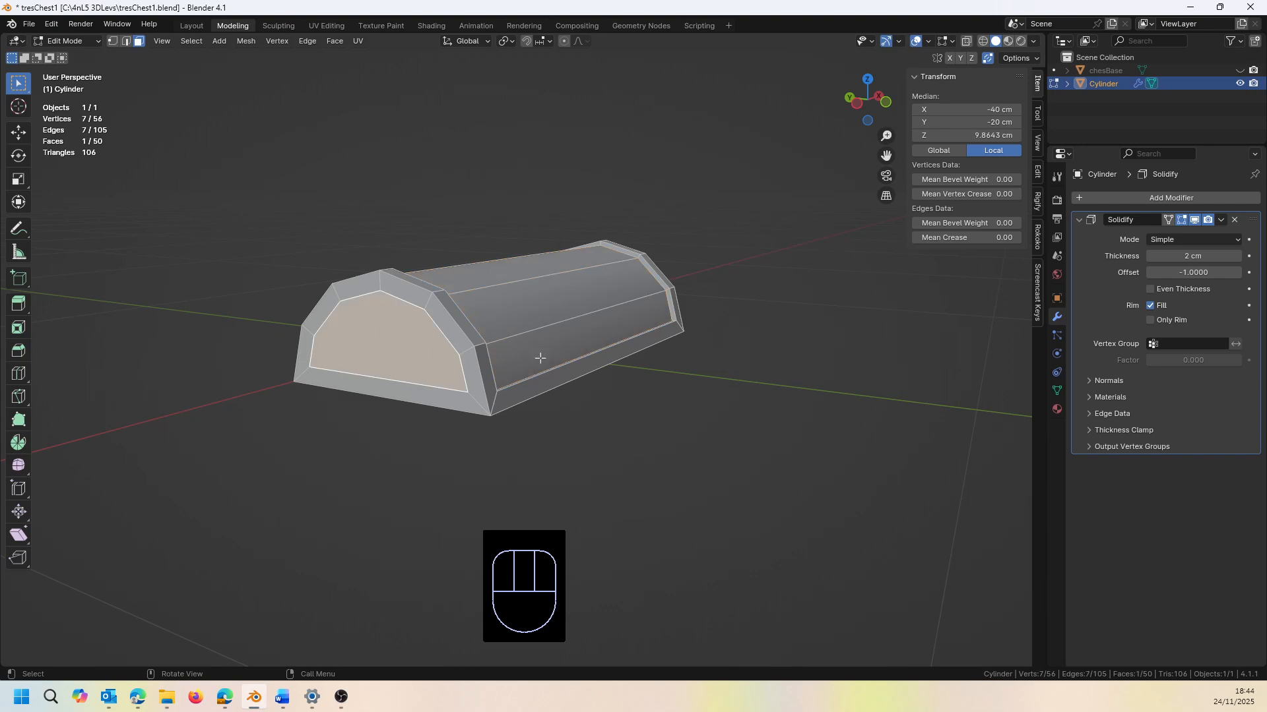
pyautogui.moveTo(540, 358); pyautogui.dragTo(744, 600, button='middle')
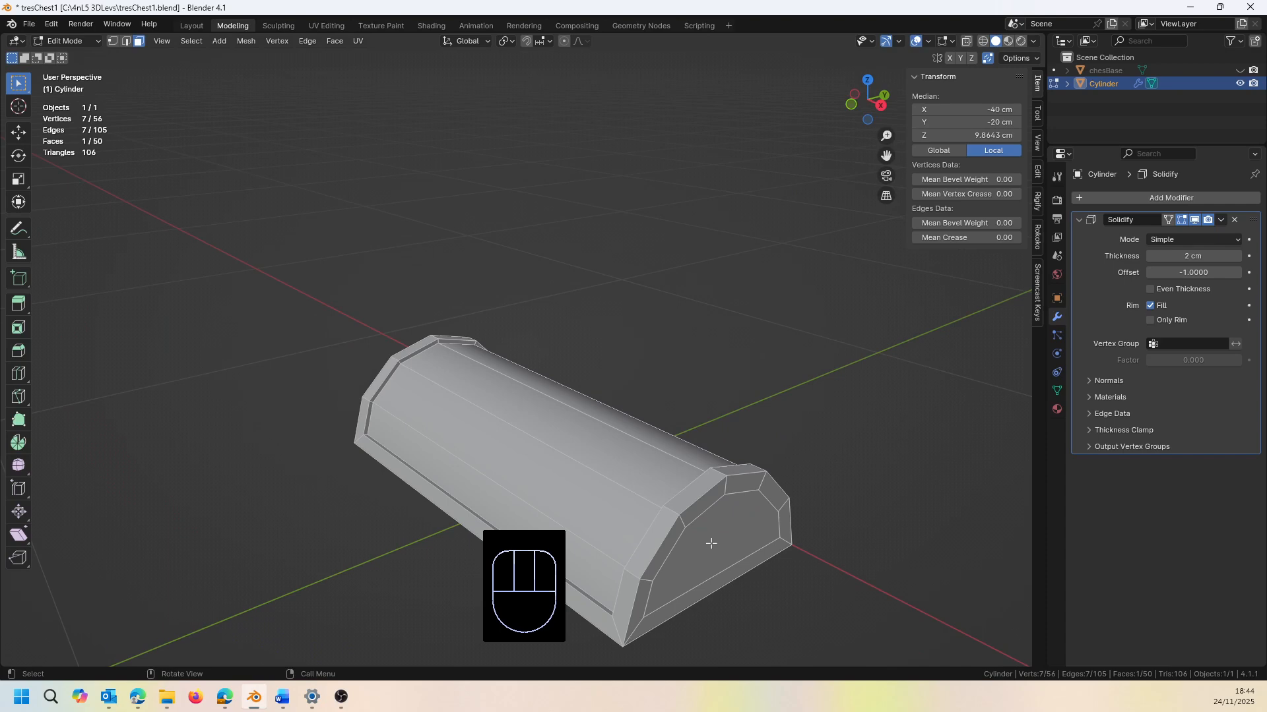
pyautogui.keyDown('shift'); pyautogui.moveTo(711, 543); pyautogui.dragTo(665, 339, button='middle'); pyautogui.keyUp('shift')
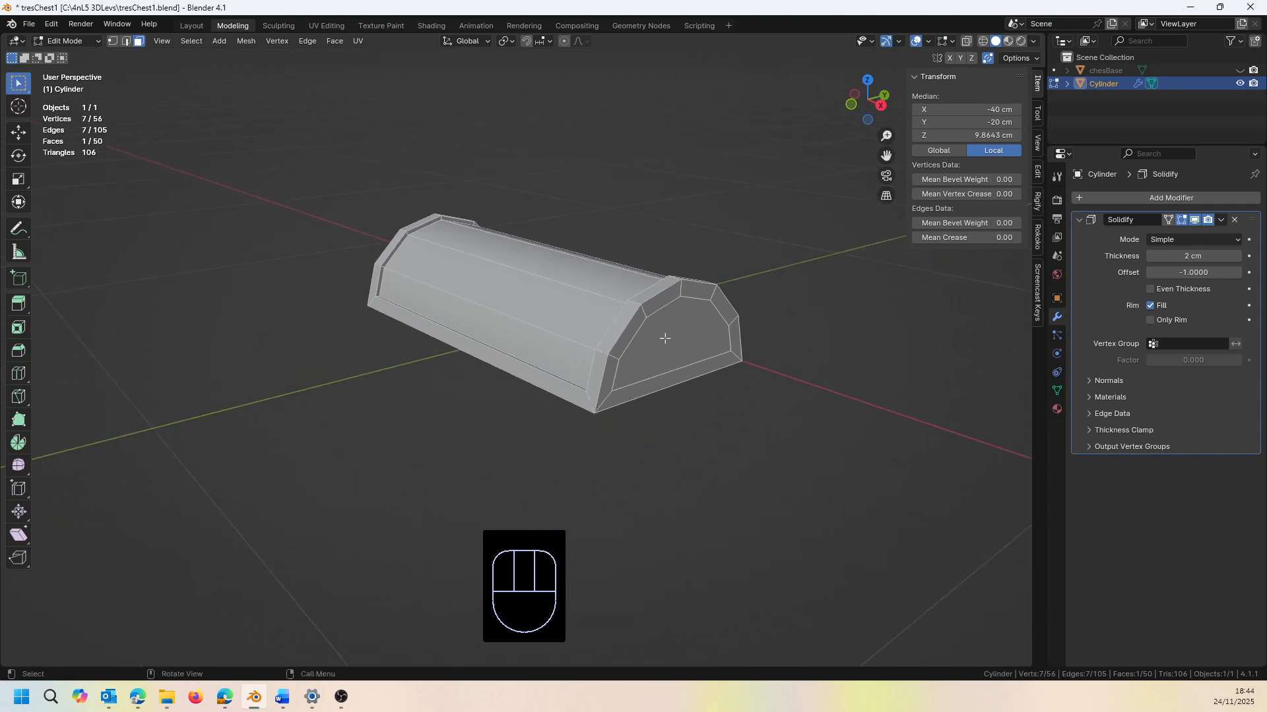
pyautogui.keyDown('shift'); pyautogui.click(665, 339); pyautogui.keyUp('shift')
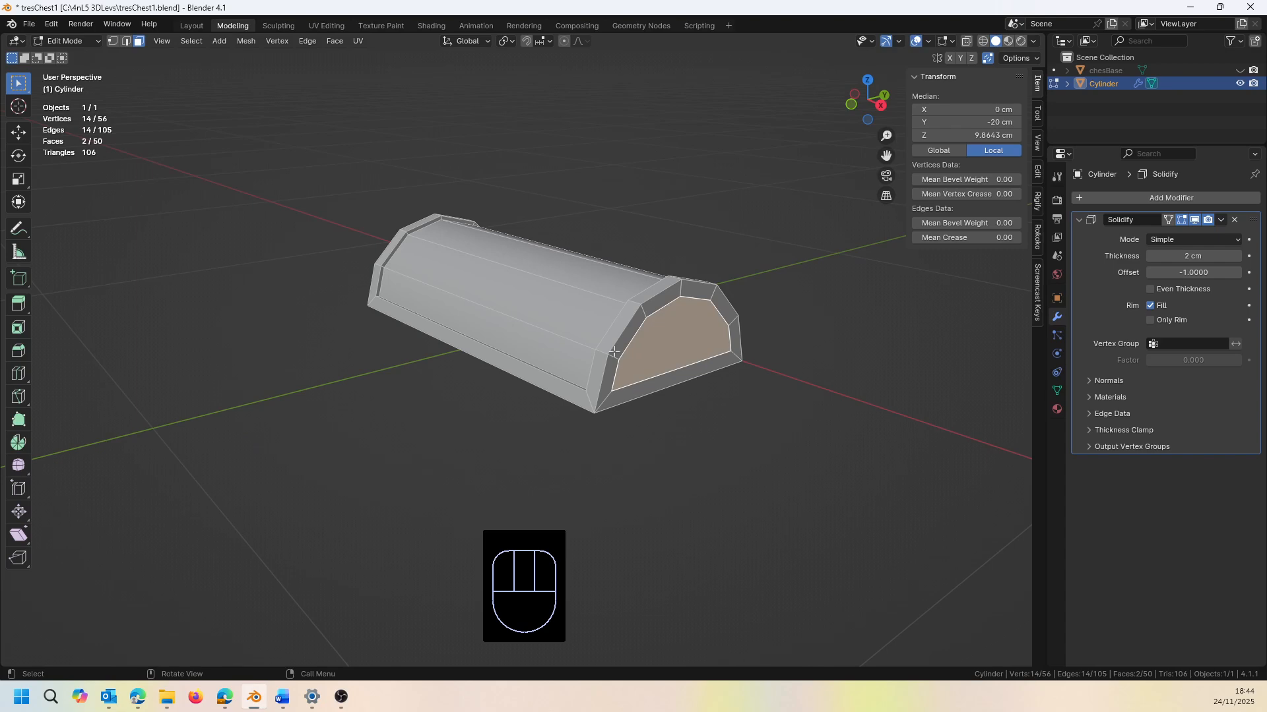
pyautogui.rightClick(659, 334)
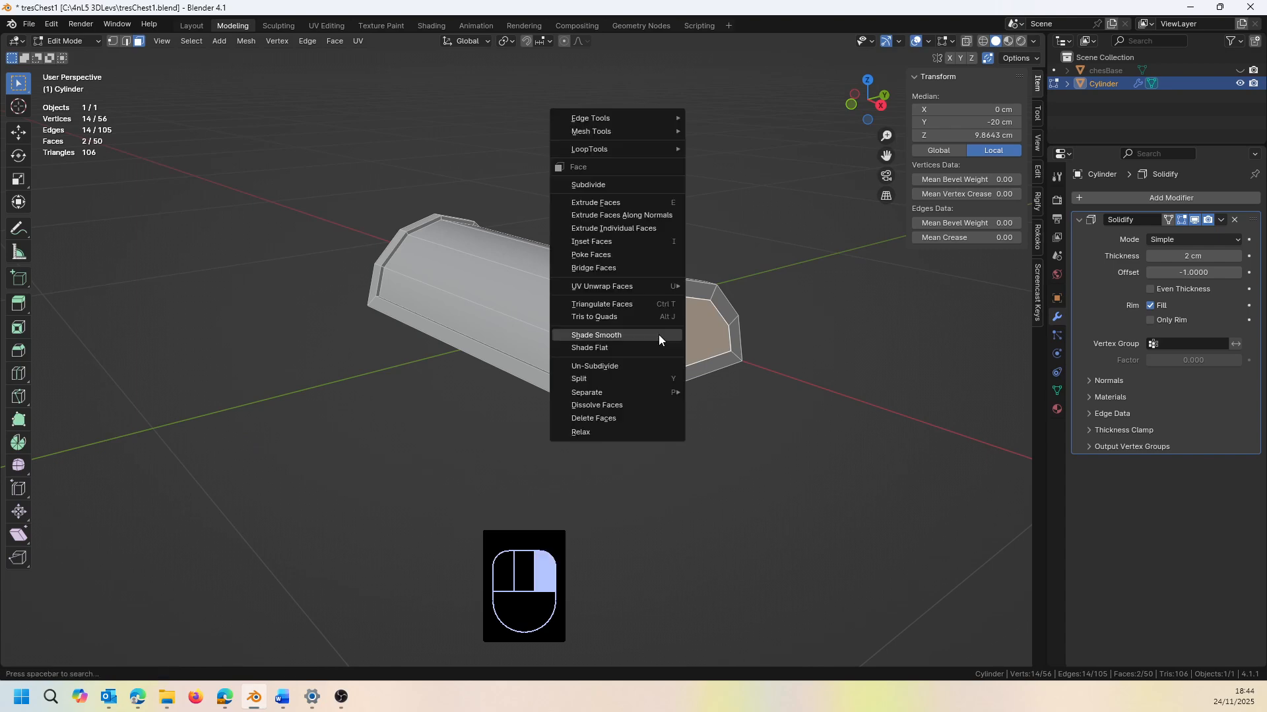
pyautogui.click(644, 216)
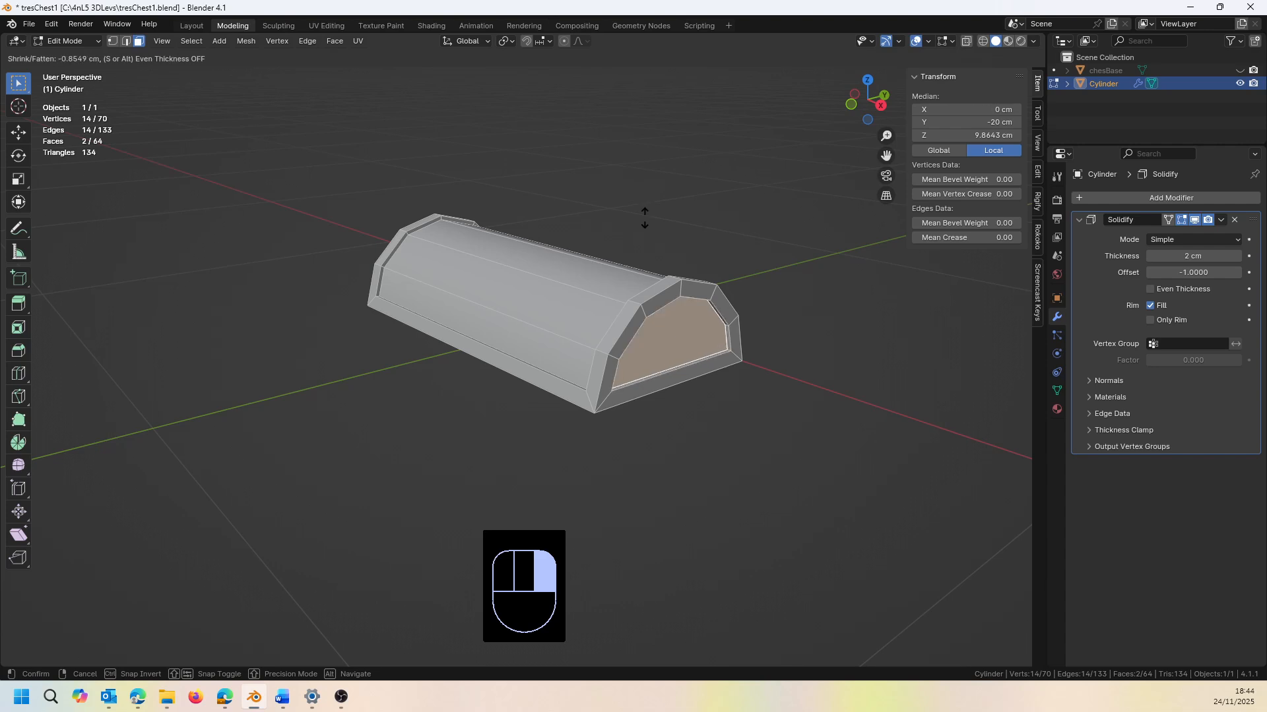
pyautogui.write('-1')
pyautogui.press('Return')
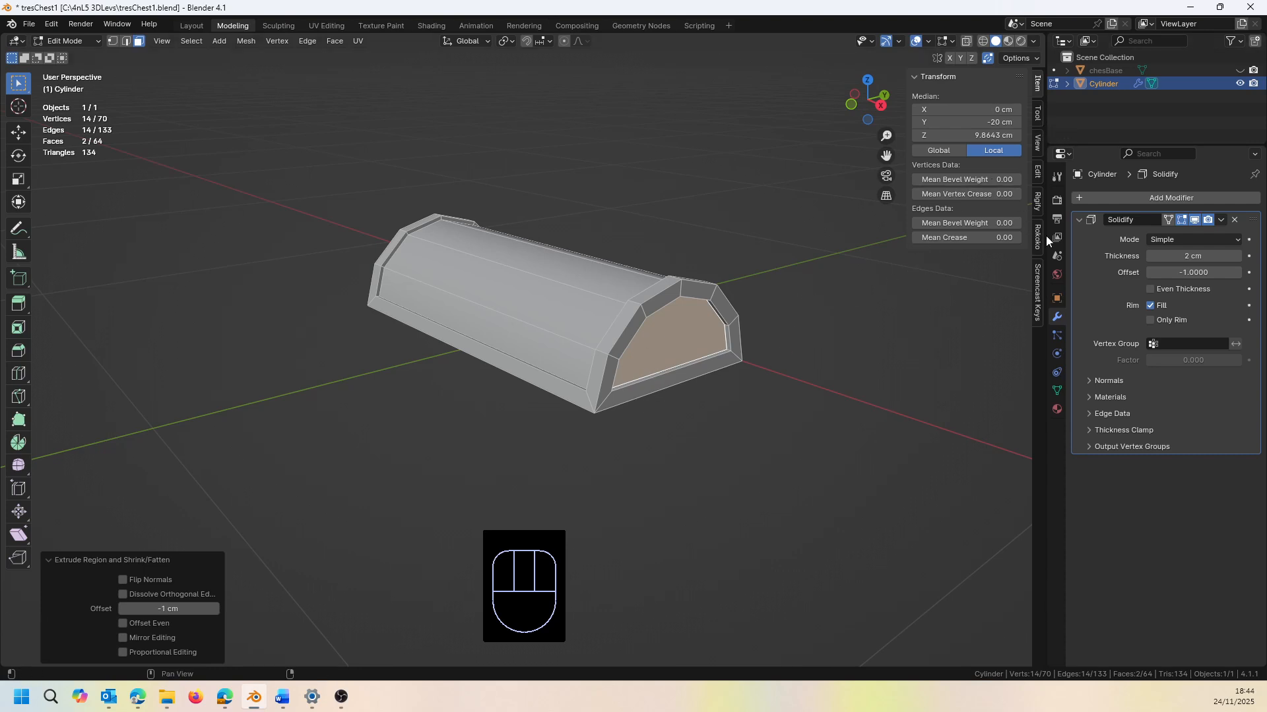
pyautogui.click(1222, 220)
pyautogui.click(1219, 221)
pyautogui.moveTo(623, 327); pyautogui.dragTo(774, 340, button='middle')
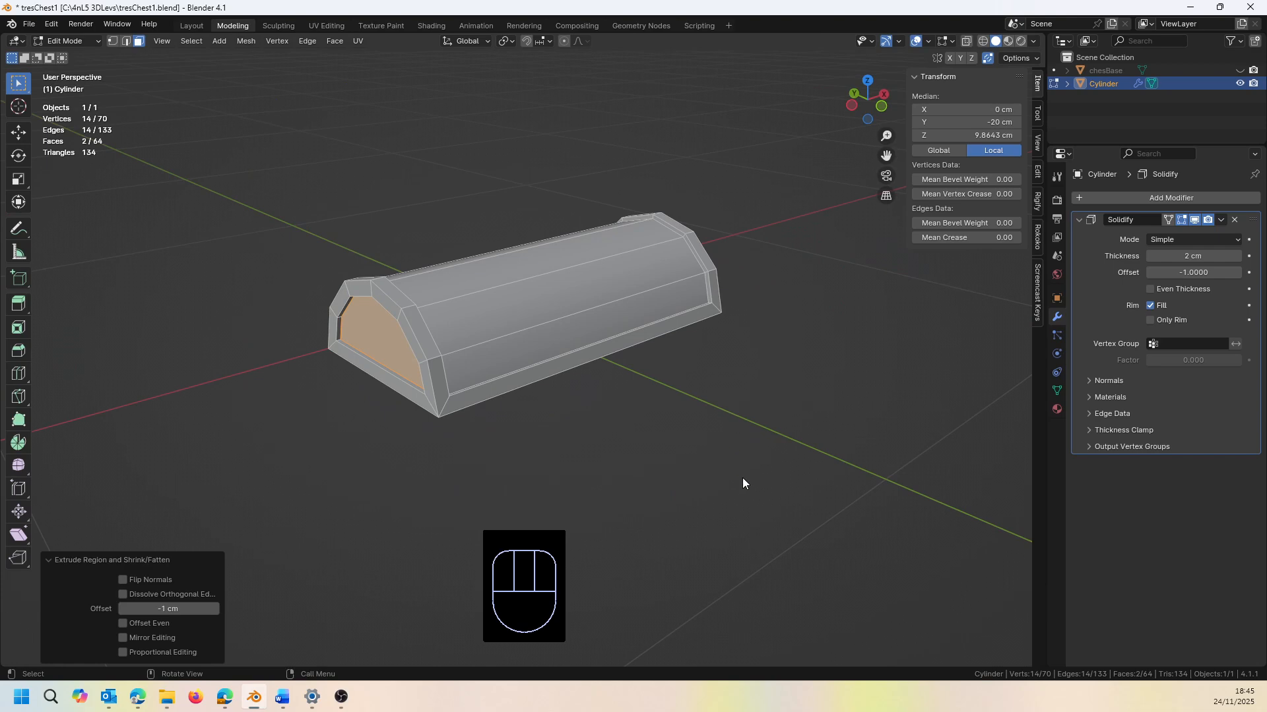
# Return the lid to Object Mode and apply all its transforms
pyautogui.press('Tab')
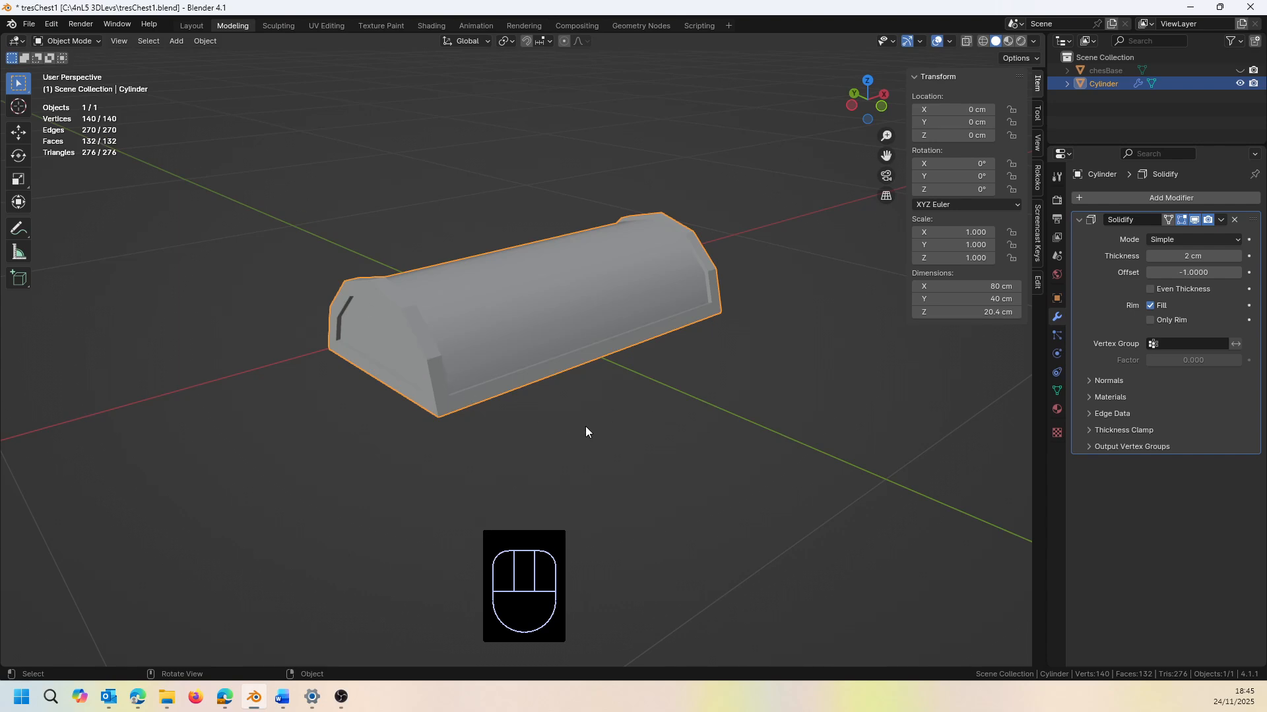
pyautogui.hotkey('ctrl', 'a')
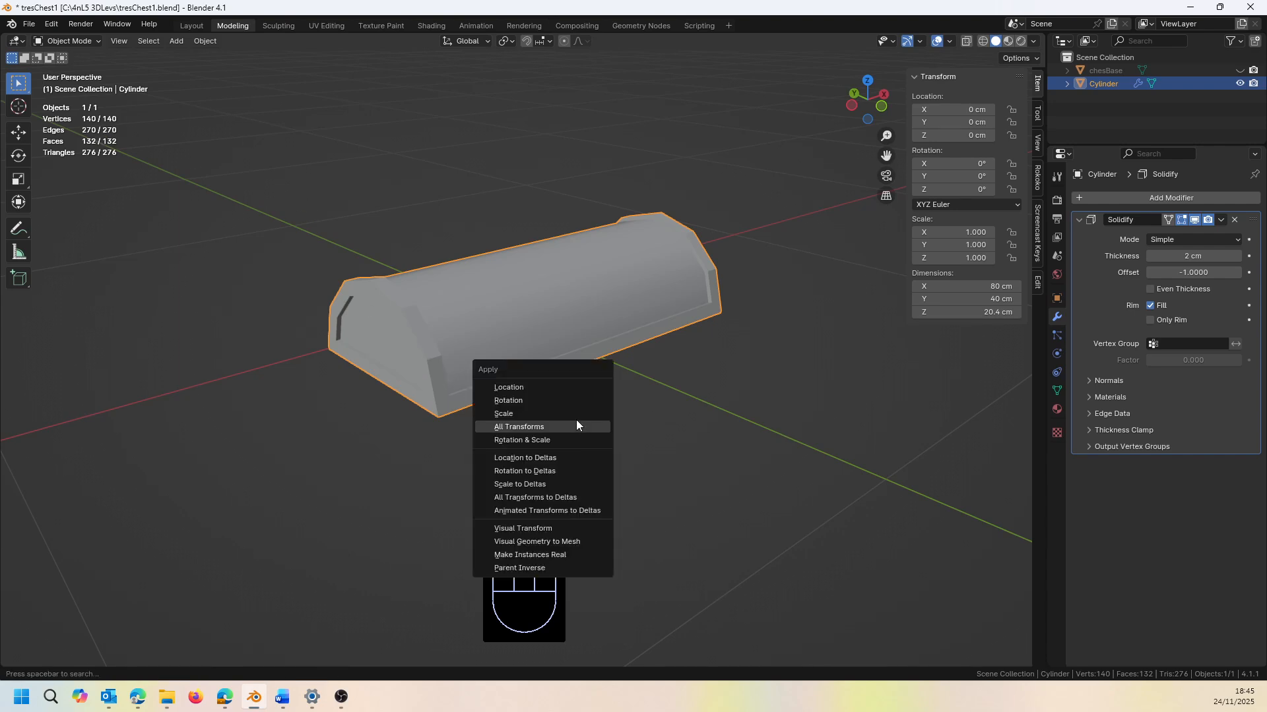
pyautogui.click(524, 427)
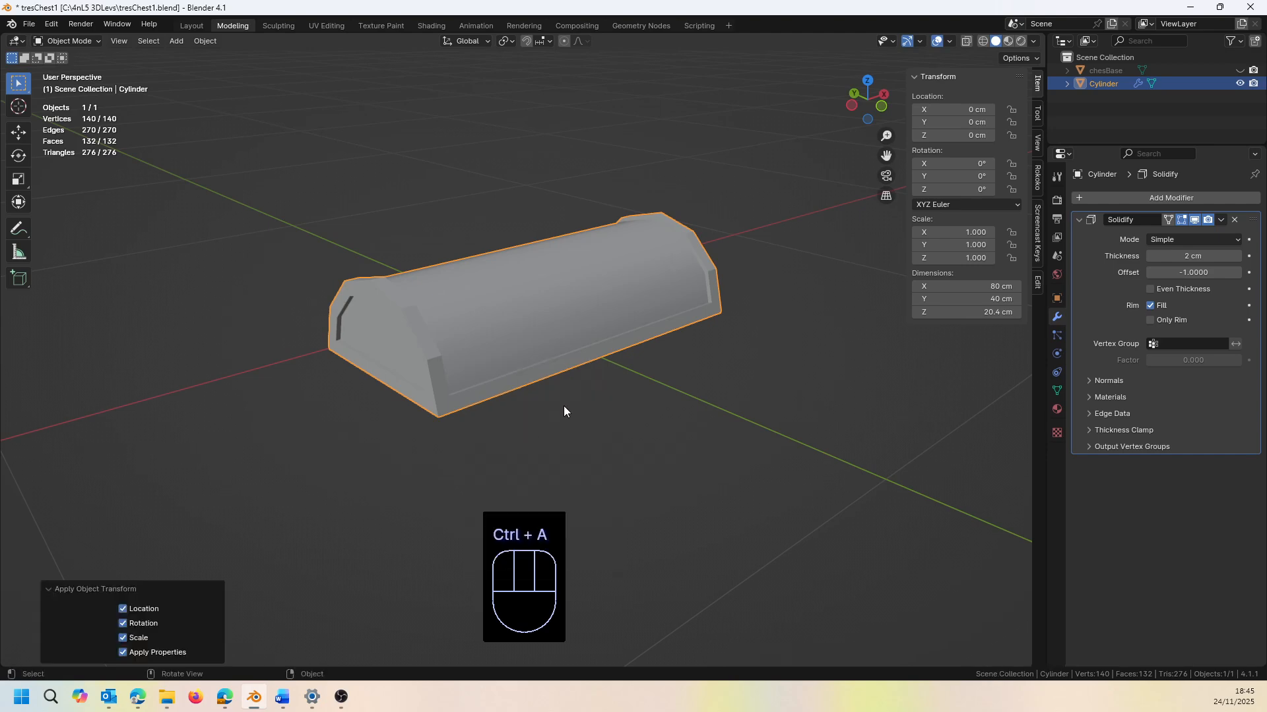
# Rename the Cylinder object to chesLid in the scene collection
pyautogui.scroll(-1, 602, 342)
pyautogui.scroll(1, 567, 333)
pyautogui.moveTo(541, 323); pyautogui.dragTo(461, 315, button='middle')
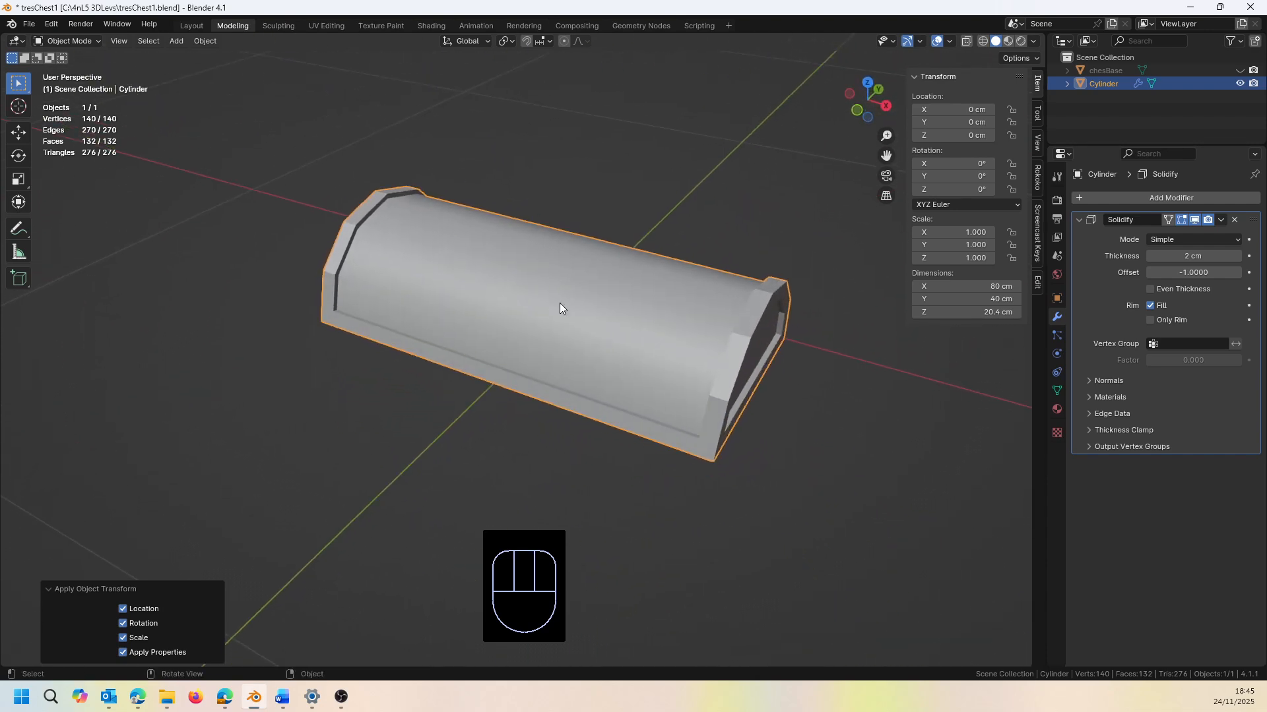
pyautogui.doubleClick(1107, 88)
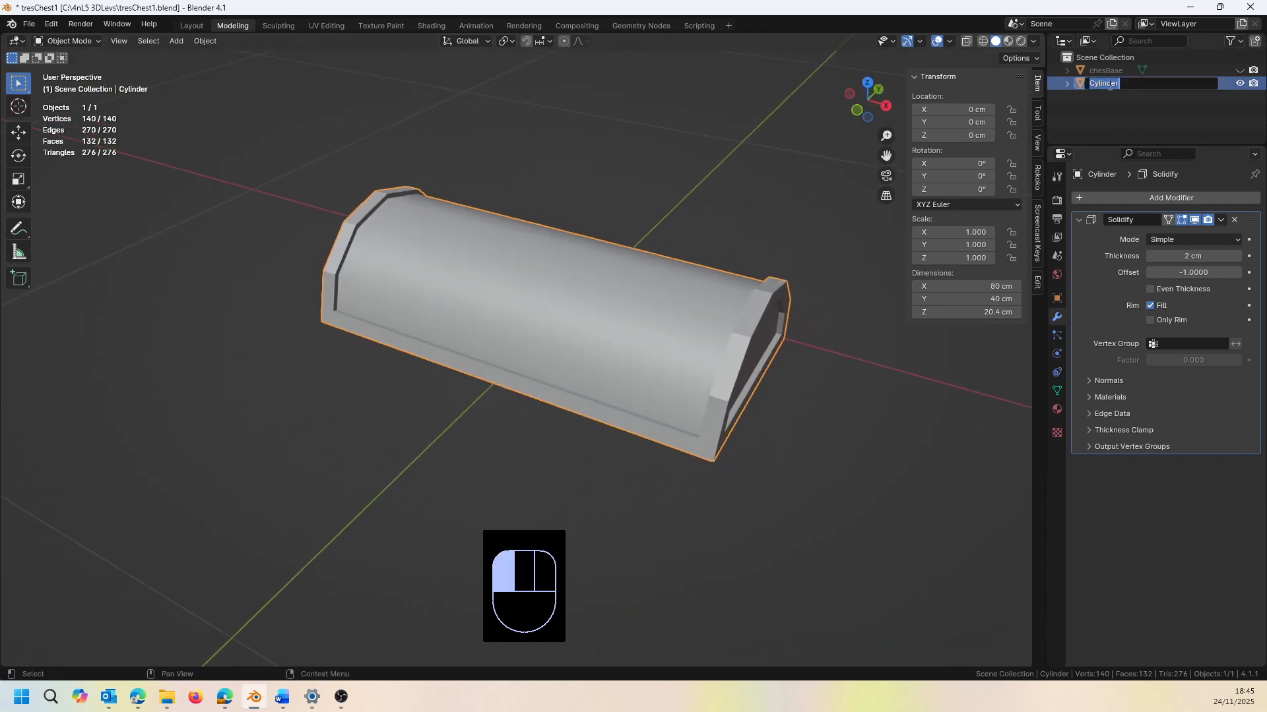
pyautogui.write('chesLid')
pyautogui.press('Return')
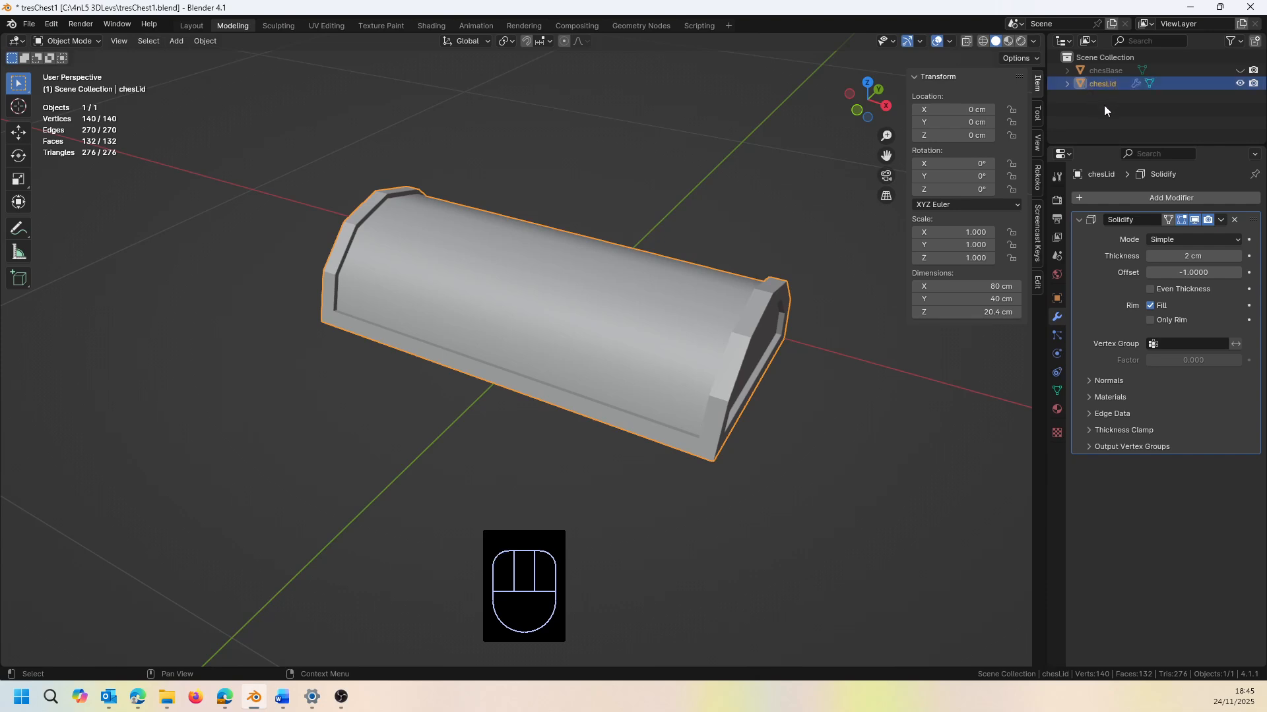
# Unhide chesBase in the viewport so it shows together with the lid, and clear the selection
pyautogui.click(1240, 70)
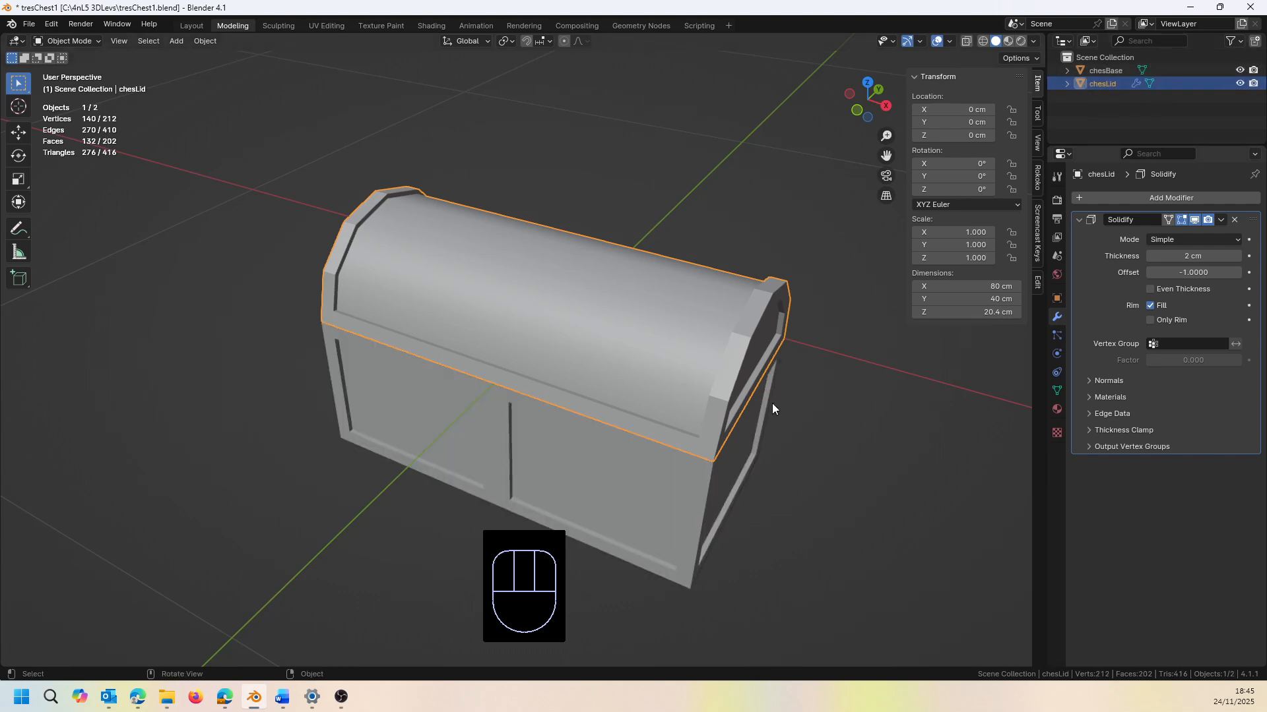
pyautogui.scroll(-5, 773, 409)
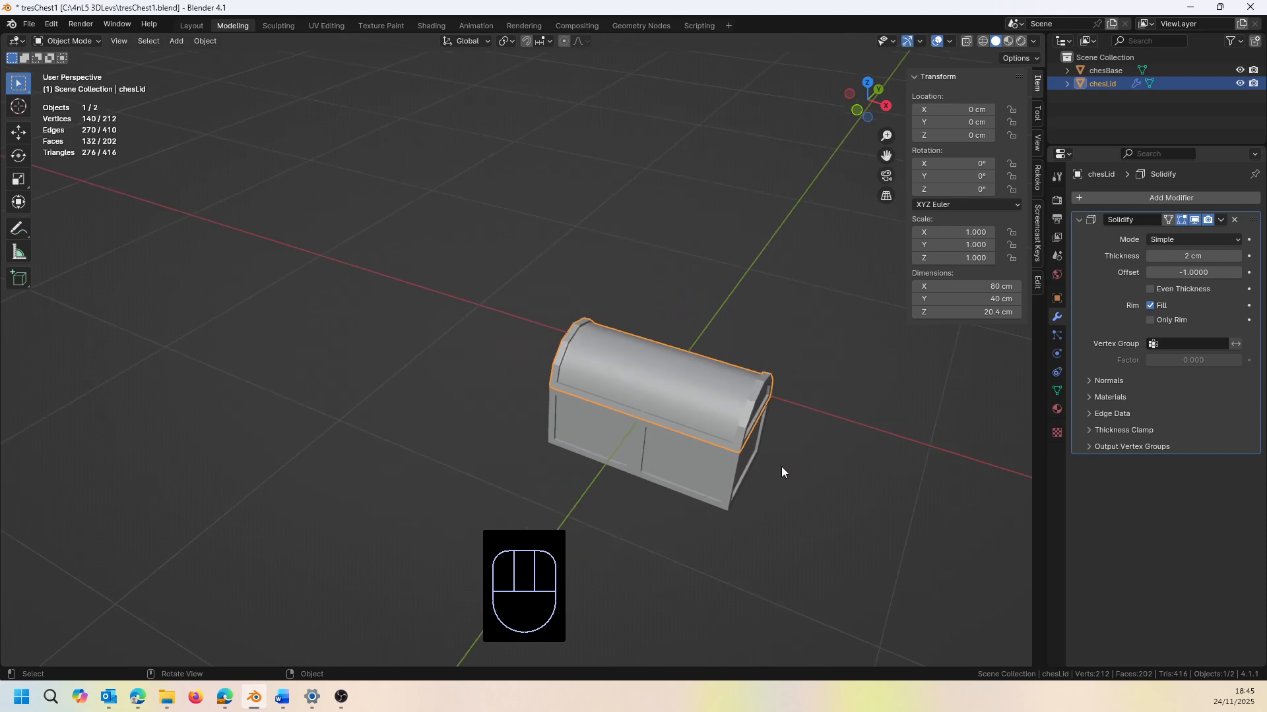
pyautogui.moveTo(781, 465)
pyautogui.mouseDown(button='middle')
pyautogui.moveTo(763, 410)
pyautogui.moveTo(763, 456)
pyautogui.moveTo(809, 489)
pyautogui.moveTo(722, 453)
pyautogui.moveTo(796, 398)
pyautogui.moveTo(779, 497)
pyautogui.moveTo(789, 514)
pyautogui.moveTo(805, 499)
pyautogui.moveTo(795, 468)
pyautogui.mouseUp(button='middle')
pyautogui.click(805, 482)
pyautogui.scroll(4, 796, 491)
pyautogui.scroll(-2, 794, 467)
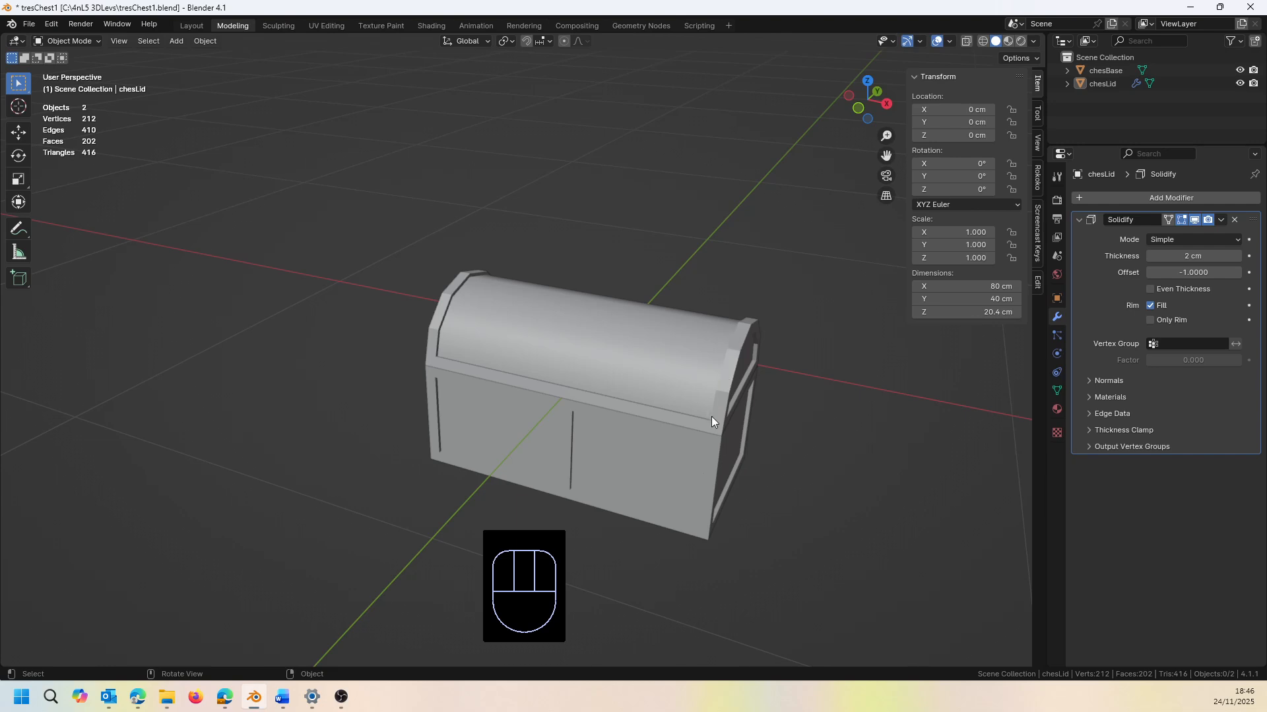
# Apply the Solidify modifier on chesLid to make its thickness permanent
pyautogui.moveTo(660, 394); pyautogui.dragTo(703, 264, button='middle')
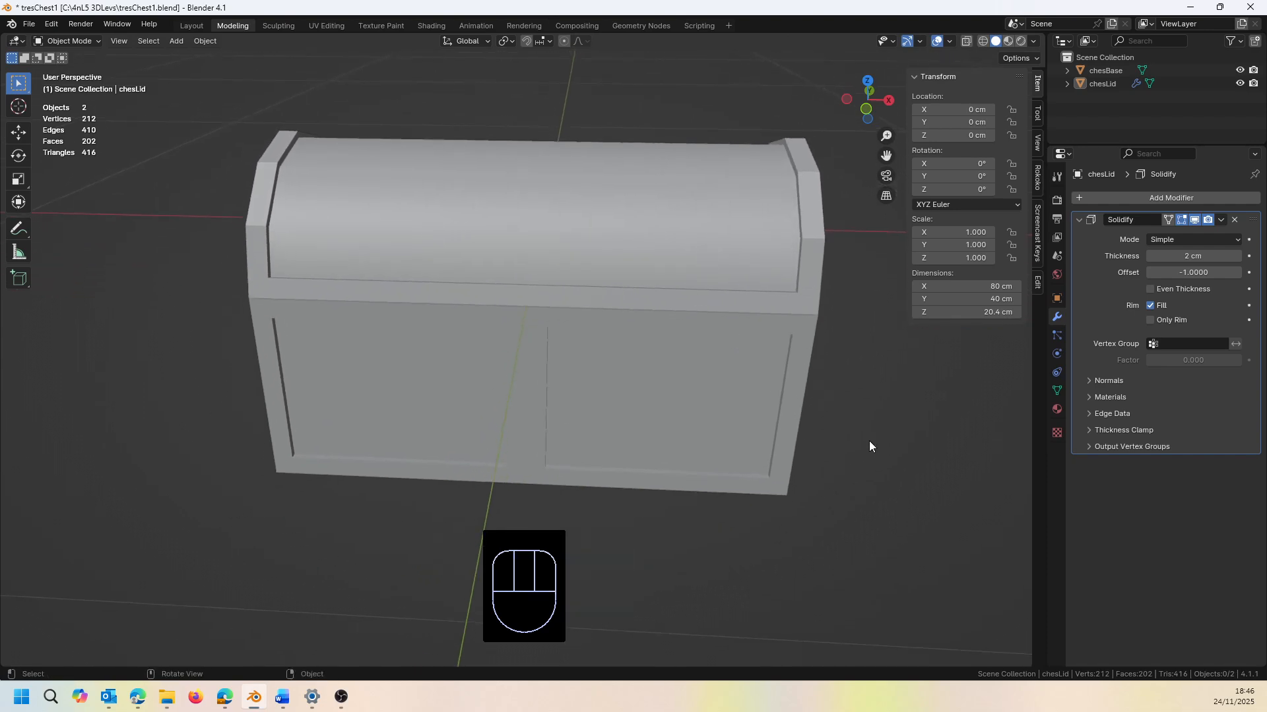
pyautogui.scroll(-1, 877, 428)
pyautogui.moveTo(904, 424); pyautogui.dragTo(809, 429, button='middle')
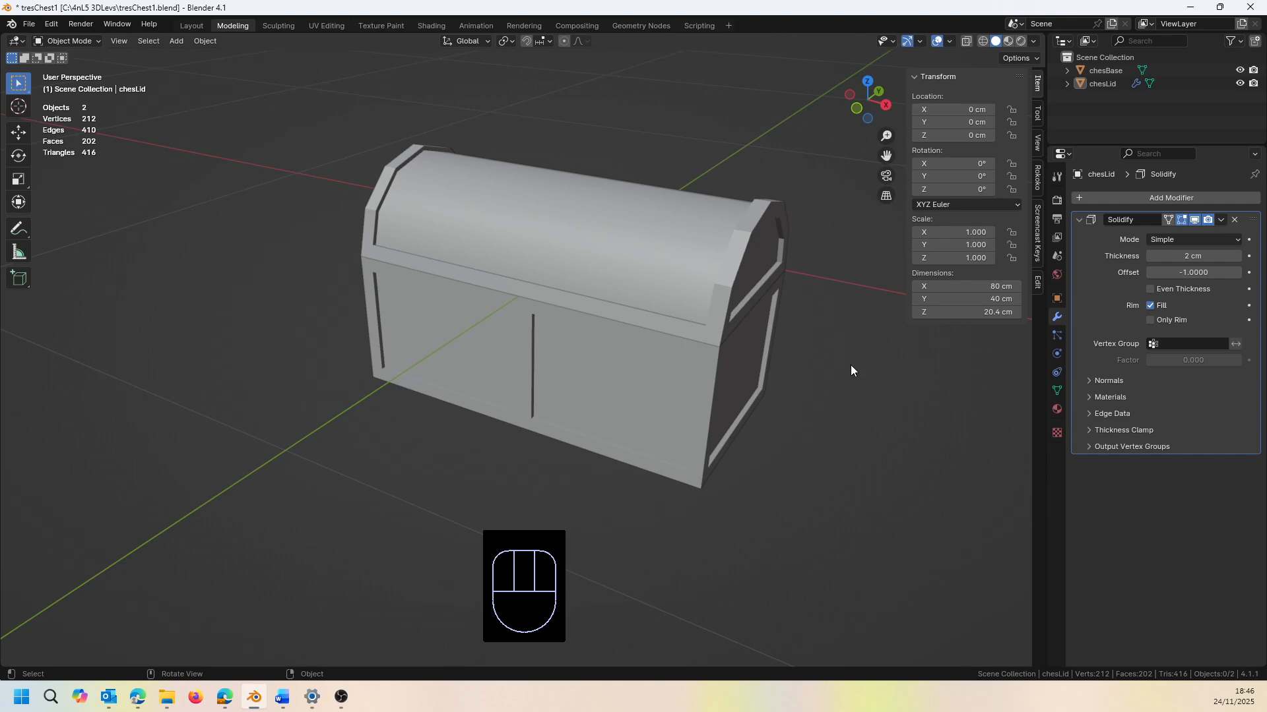
pyautogui.click(1221, 220)
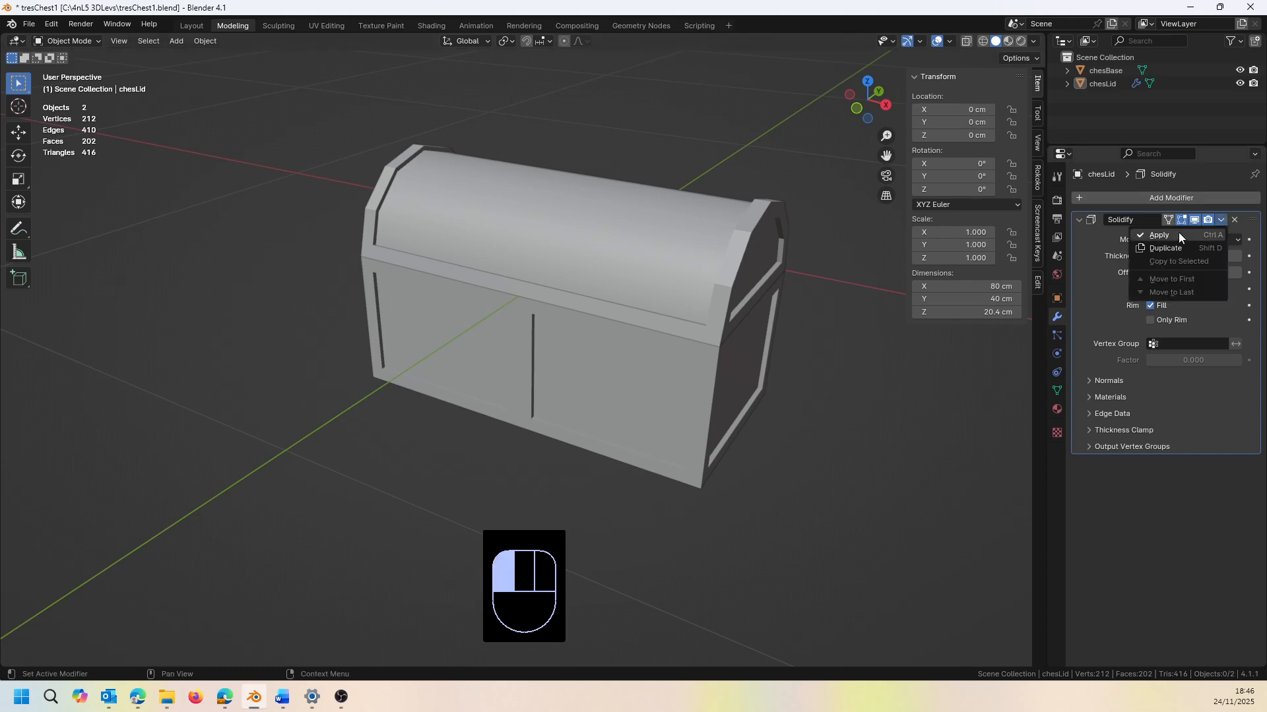
pyautogui.click(1178, 236)
pyautogui.scroll(-2, 825, 412)
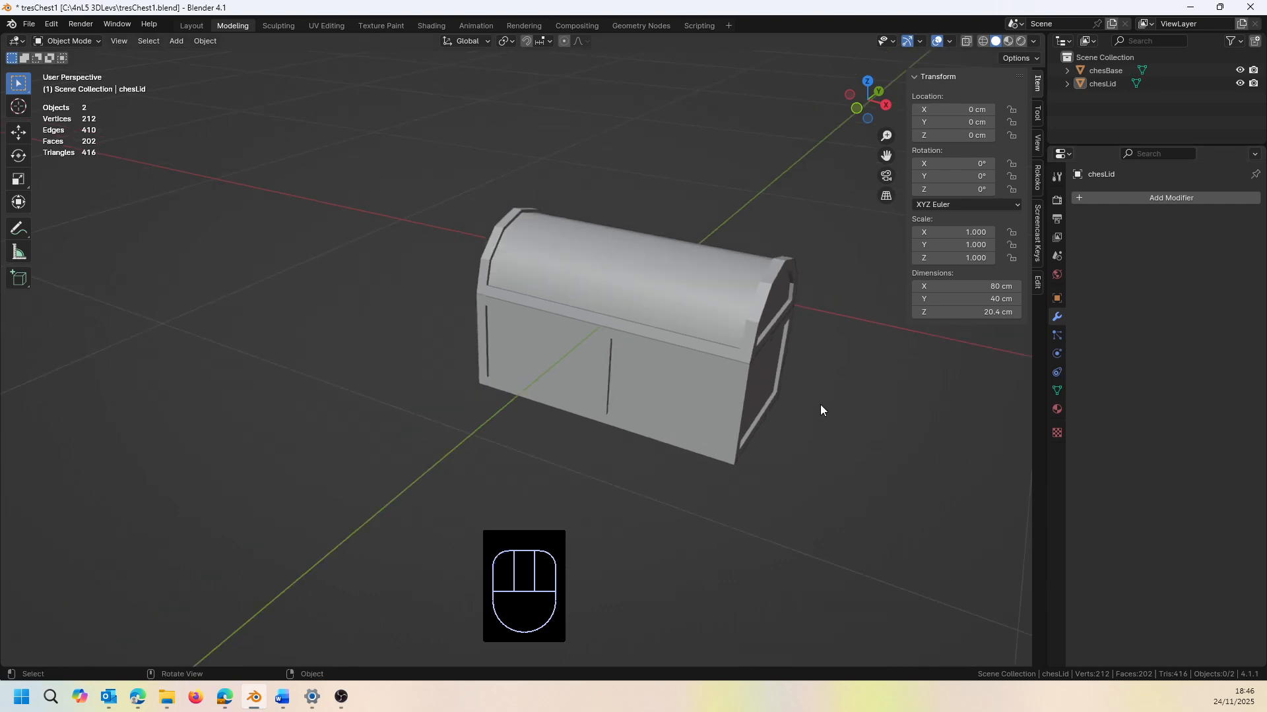
pyautogui.scroll(4, 821, 405)
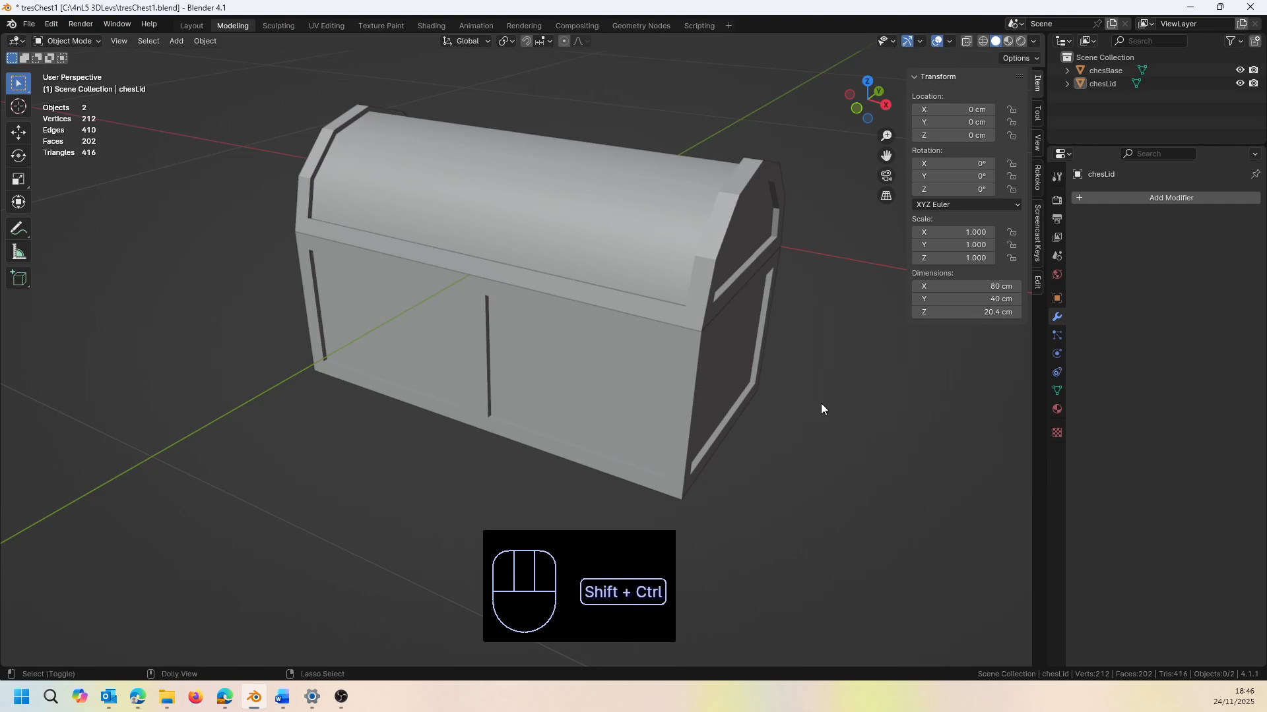
pyautogui.hotkey('ctrl', 'shift', 'r')
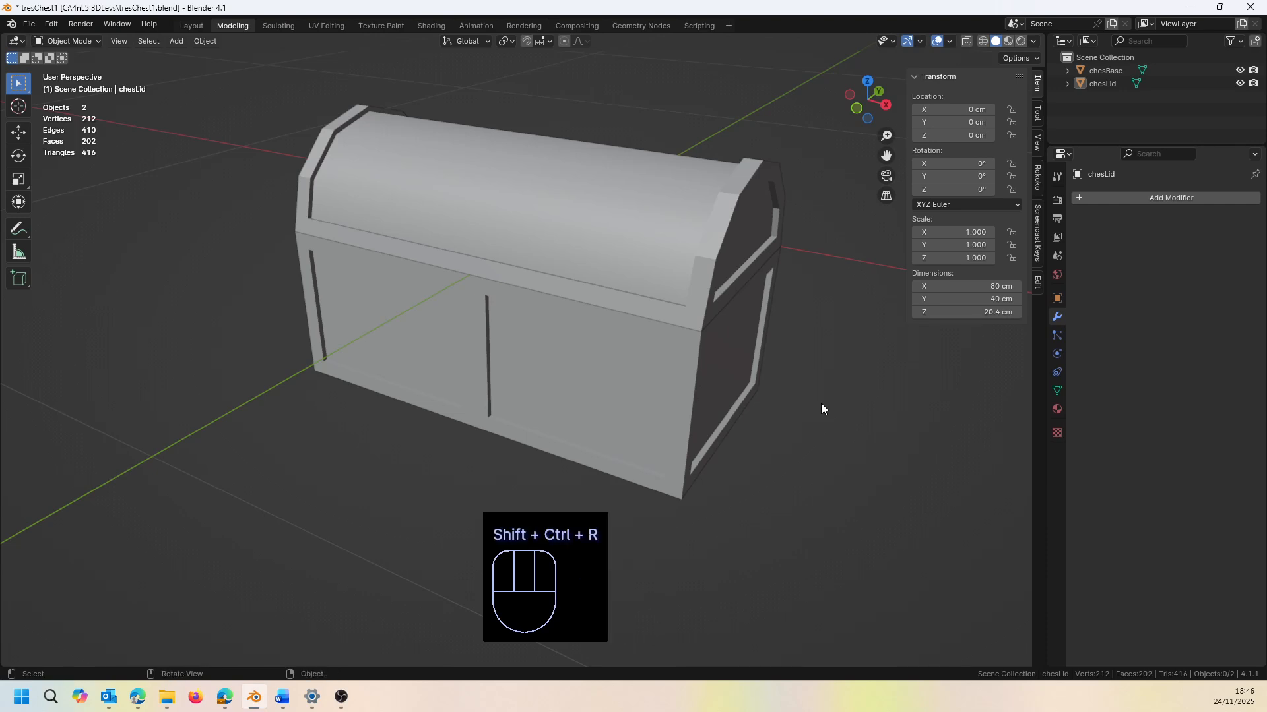